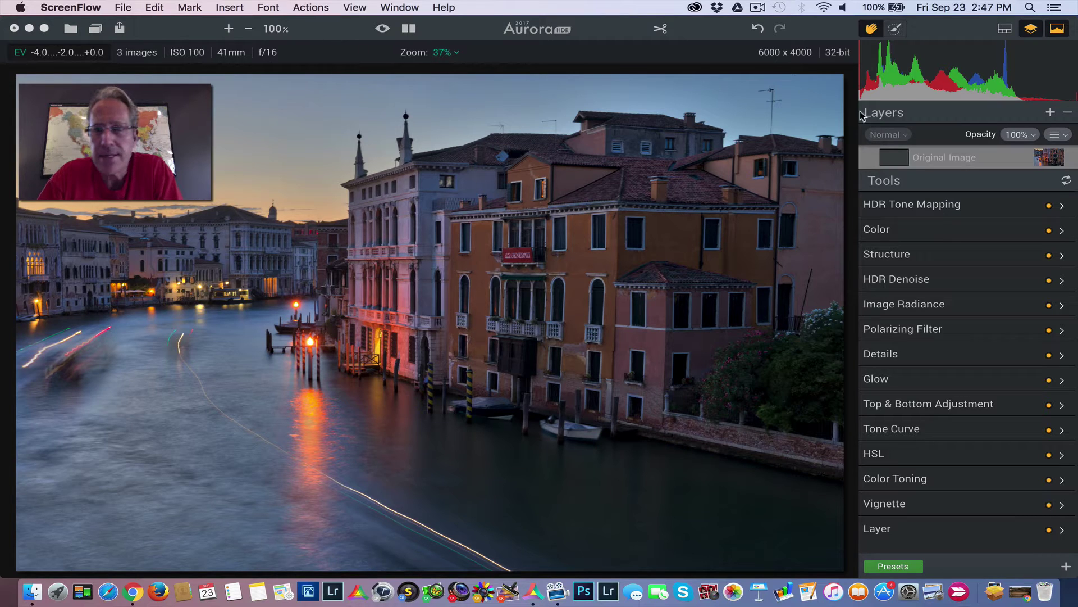
Expand the HDR Tone Mapping sliders for the merged three-exposure Venice canal image
scroll(944, 224, "up", 2)
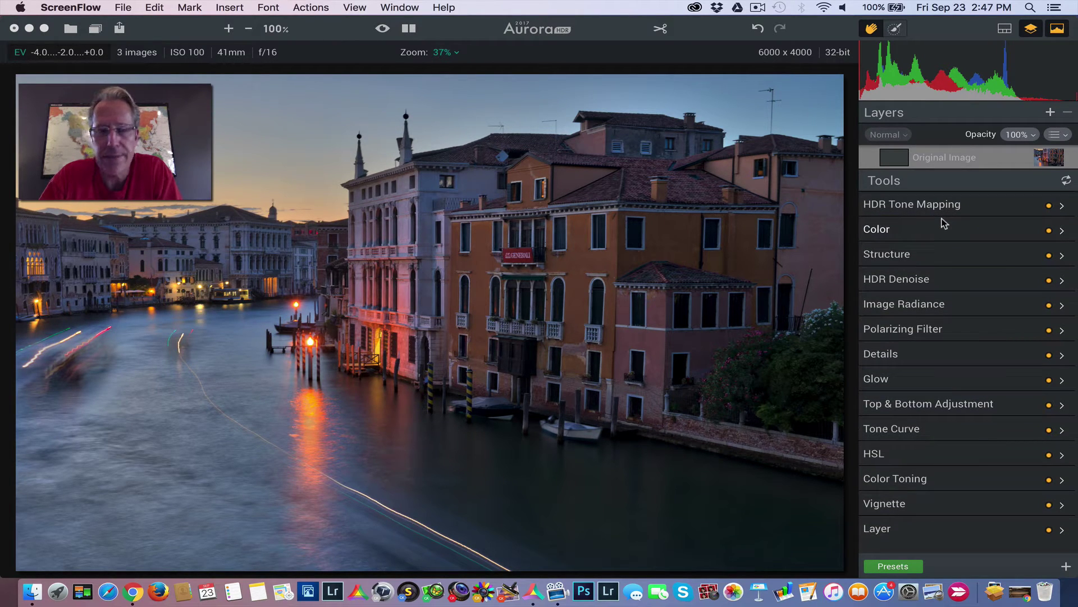
left_click(948, 207)
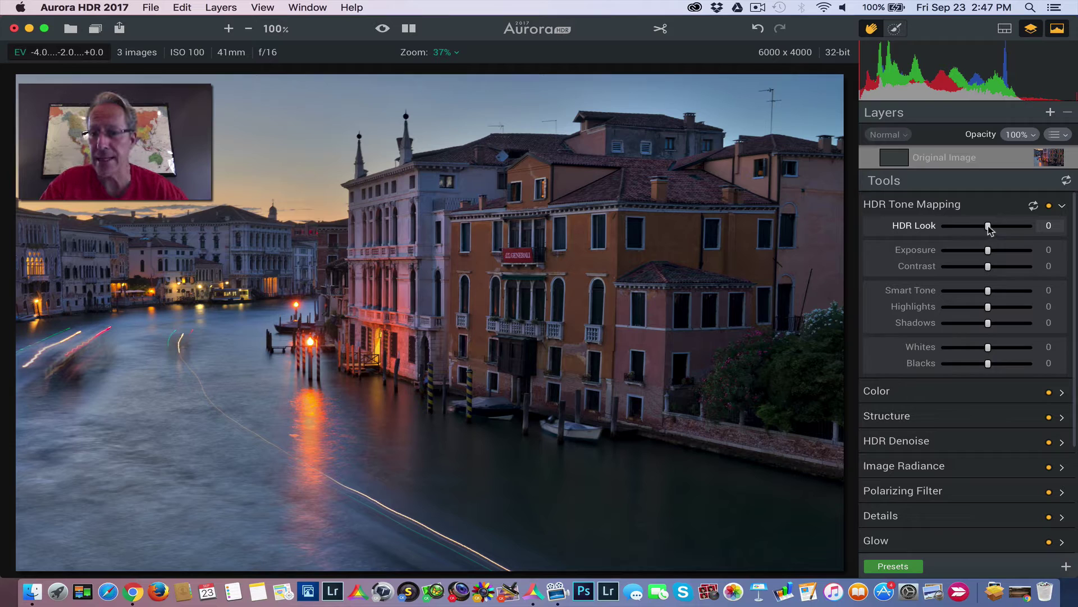
Try HDR Look, Smart Tone and Whites changes, compare on/off, then reset Tone Mapping to 0
left_click_drag(989, 227, 975, 251)
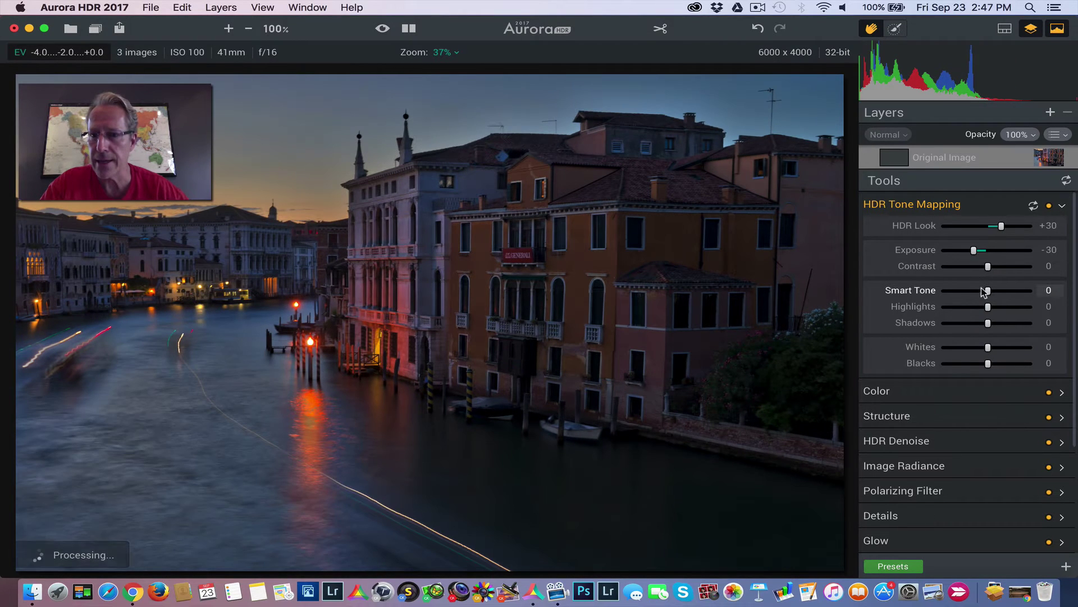
left_click_drag(991, 296, 1003, 296)
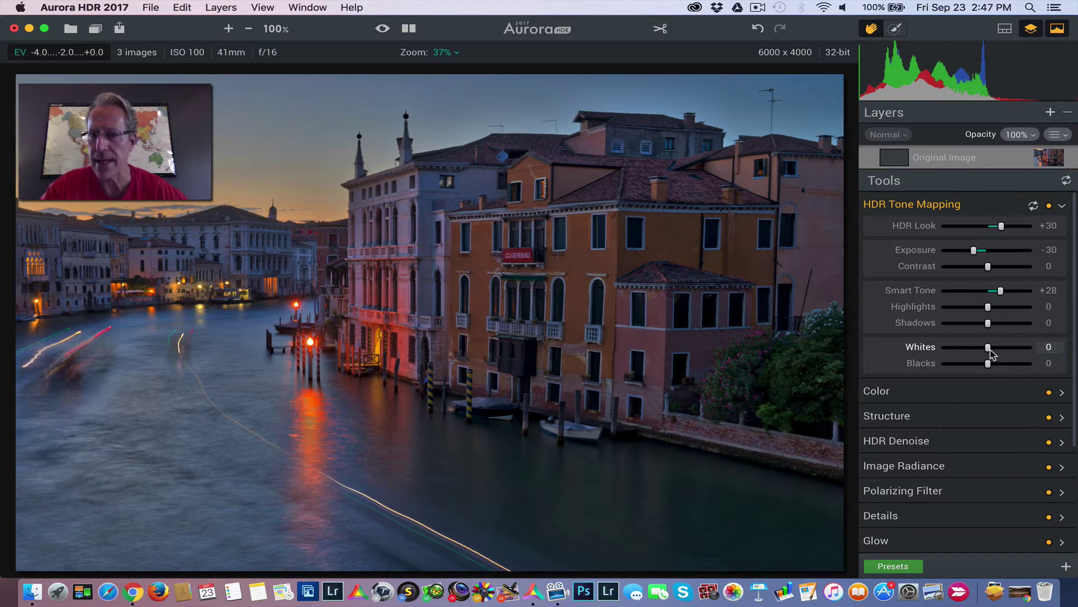
left_click_drag(990, 351, 980, 326)
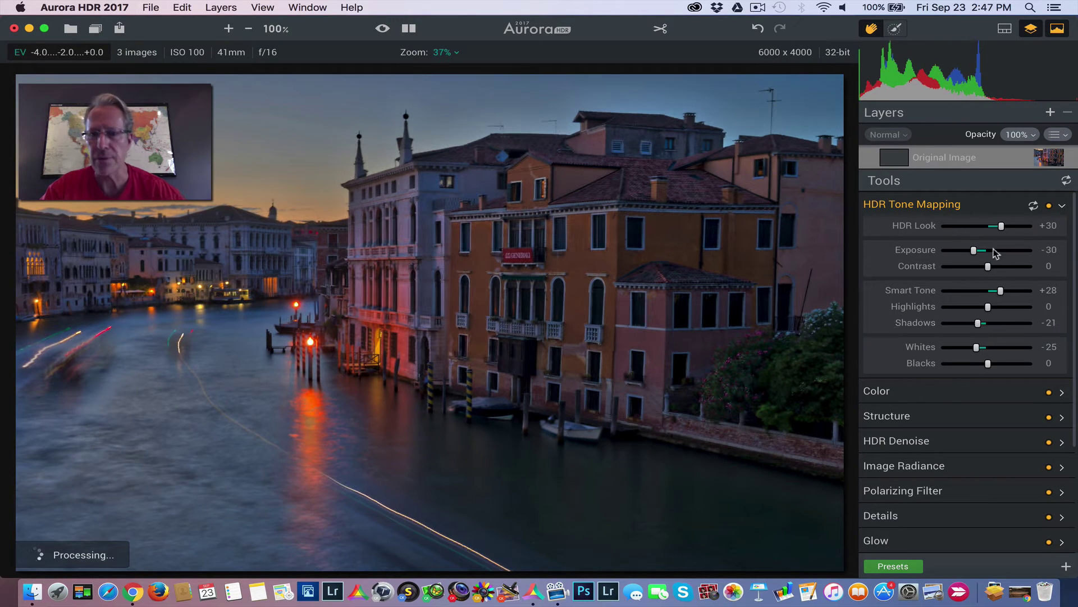
left_click(1049, 206)
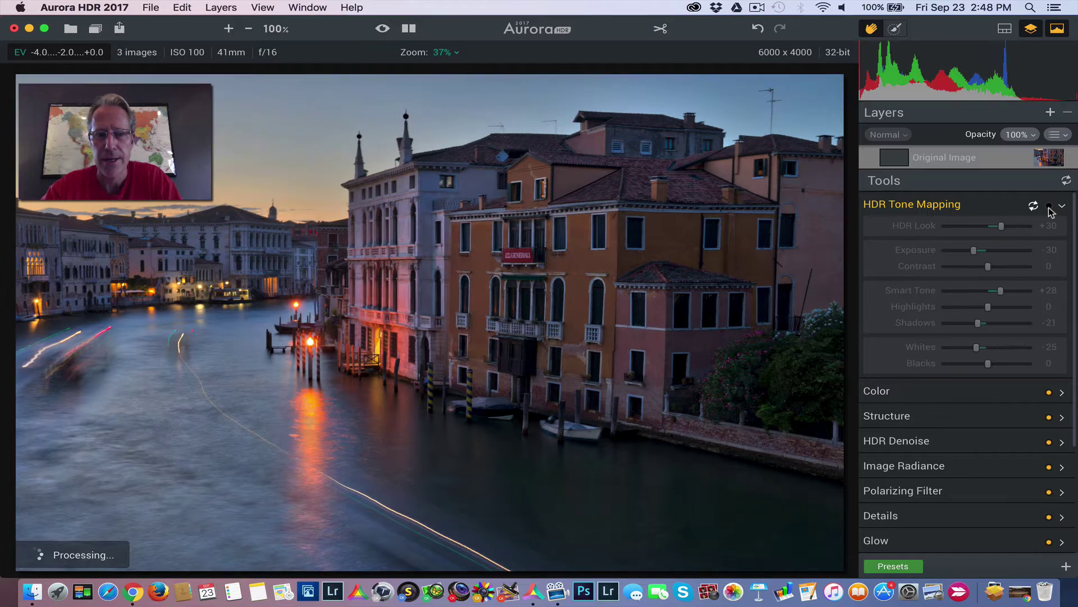
left_click(1049, 206)
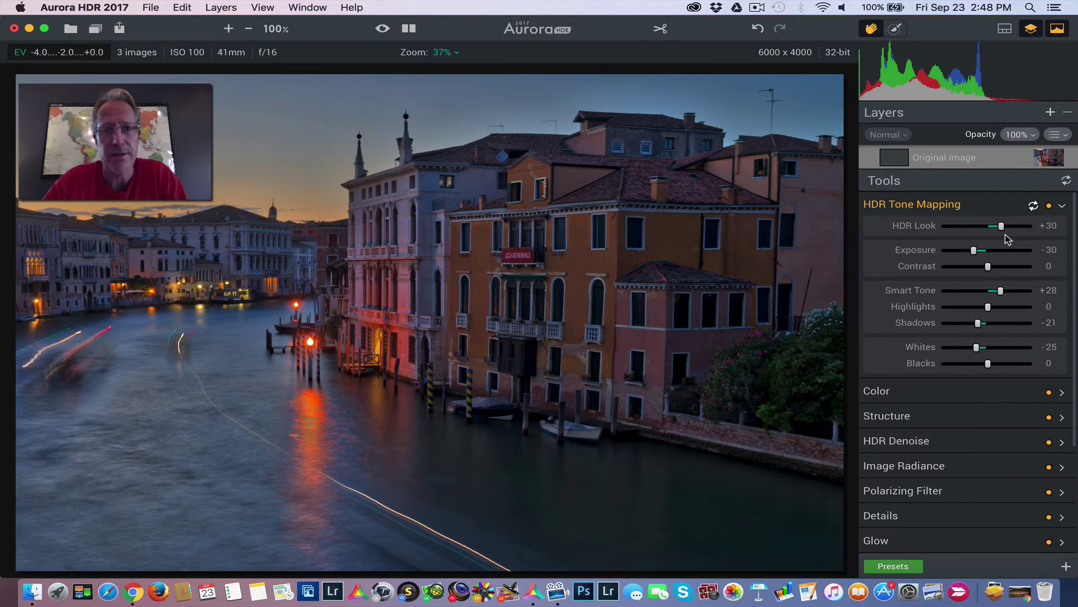
left_click(1033, 205)
left_click(1001, 206)
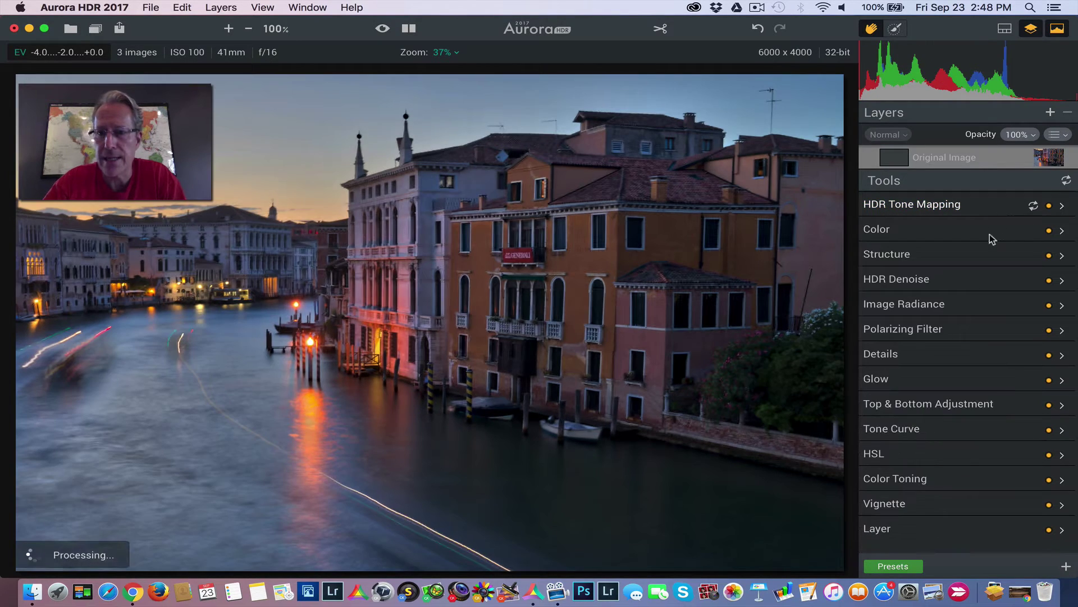
left_click(939, 328)
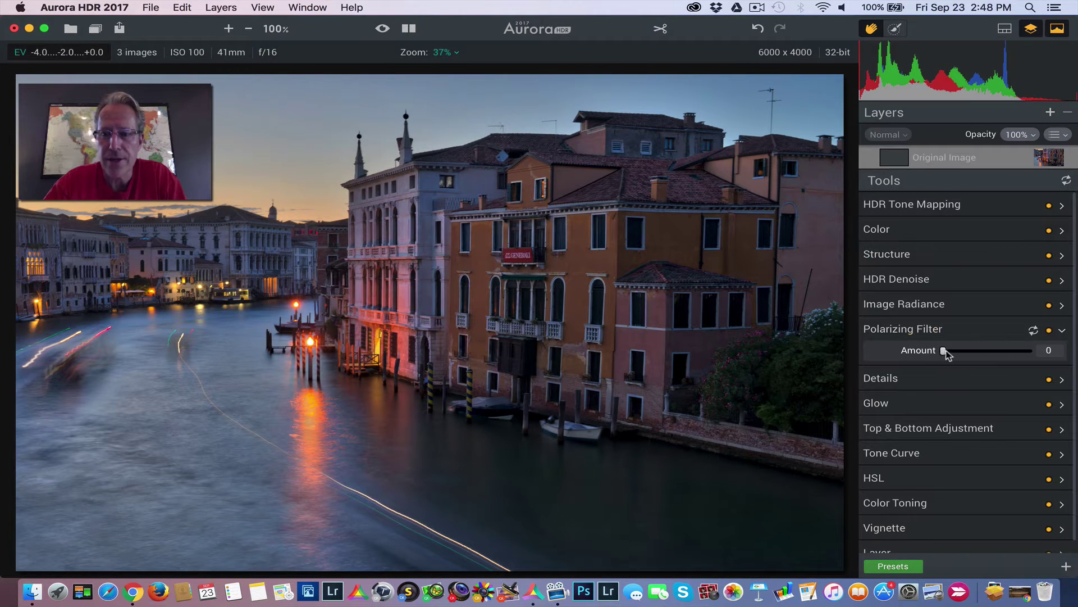
left_click_drag(945, 351, 1006, 352)
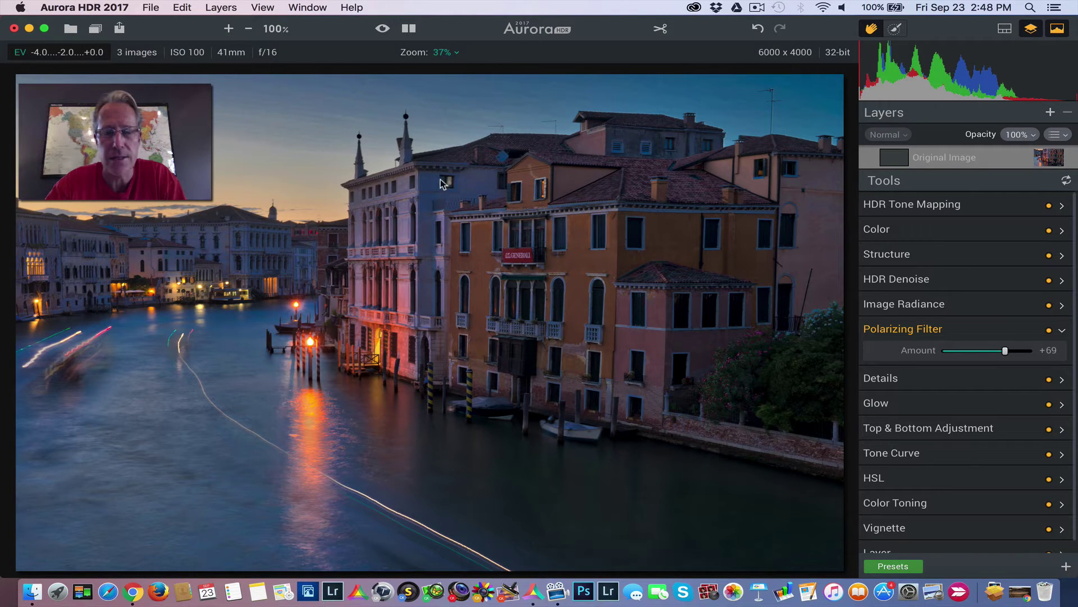
left_click(1034, 330)
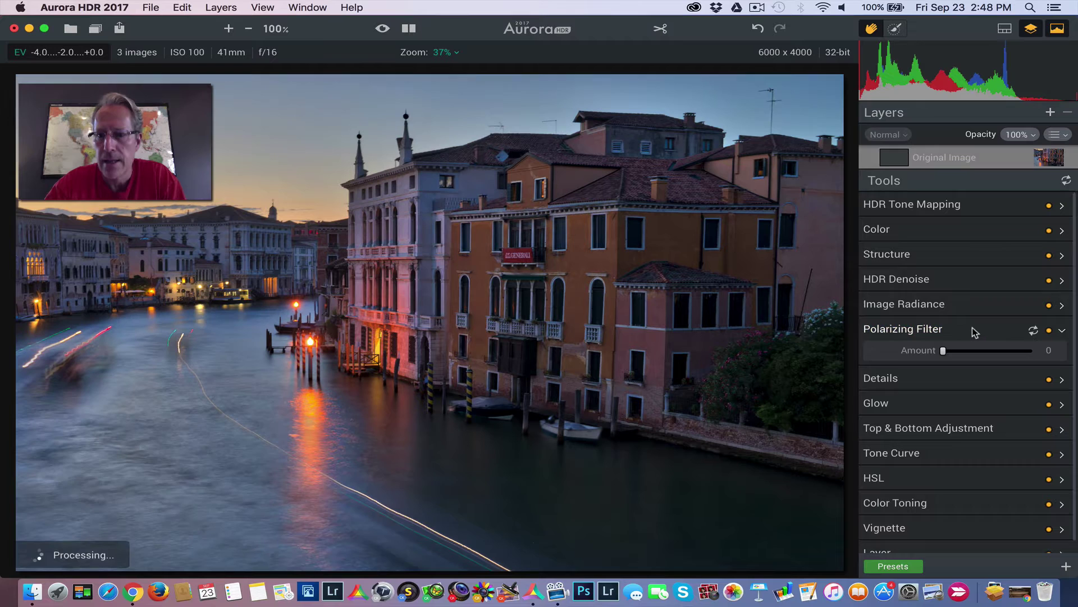
left_click(974, 331)
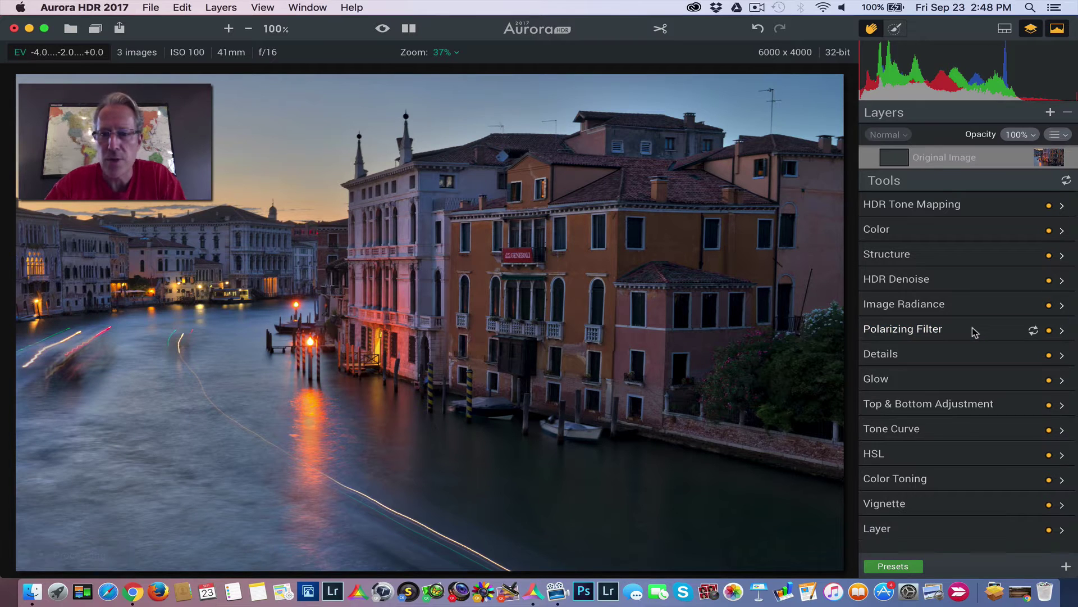
left_click(959, 404)
scroll(959, 408, "down", 5)
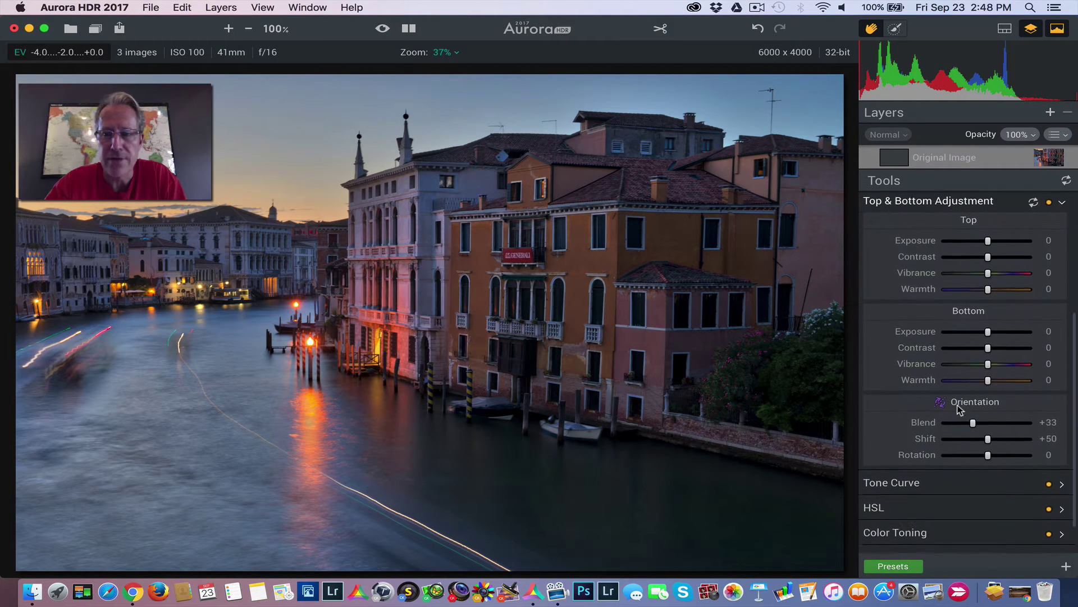
scroll(959, 408, "up", 2)
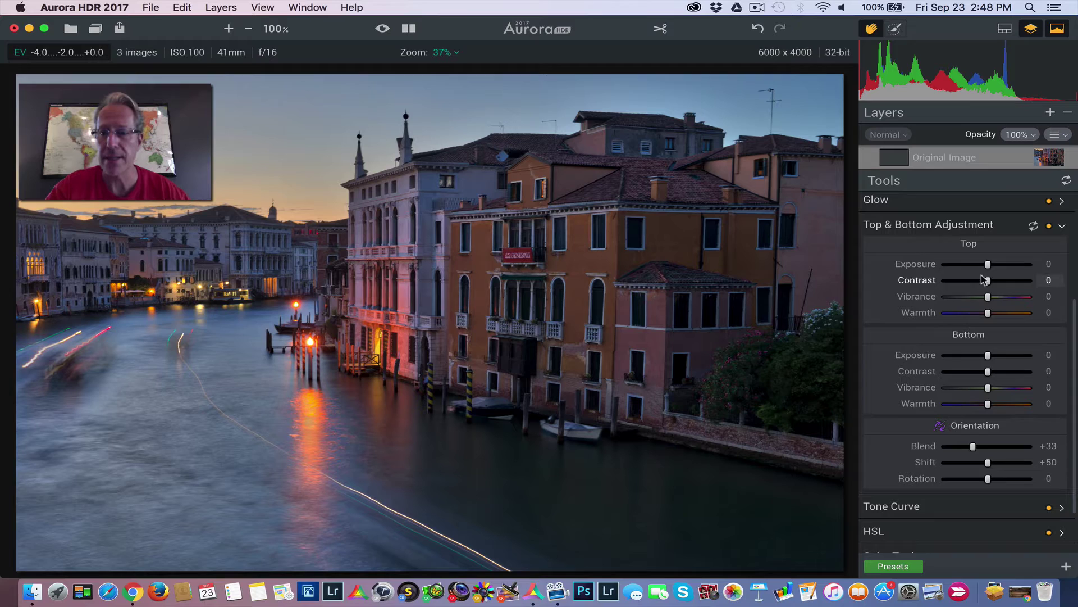
left_click_drag(988, 264, 1007, 316)
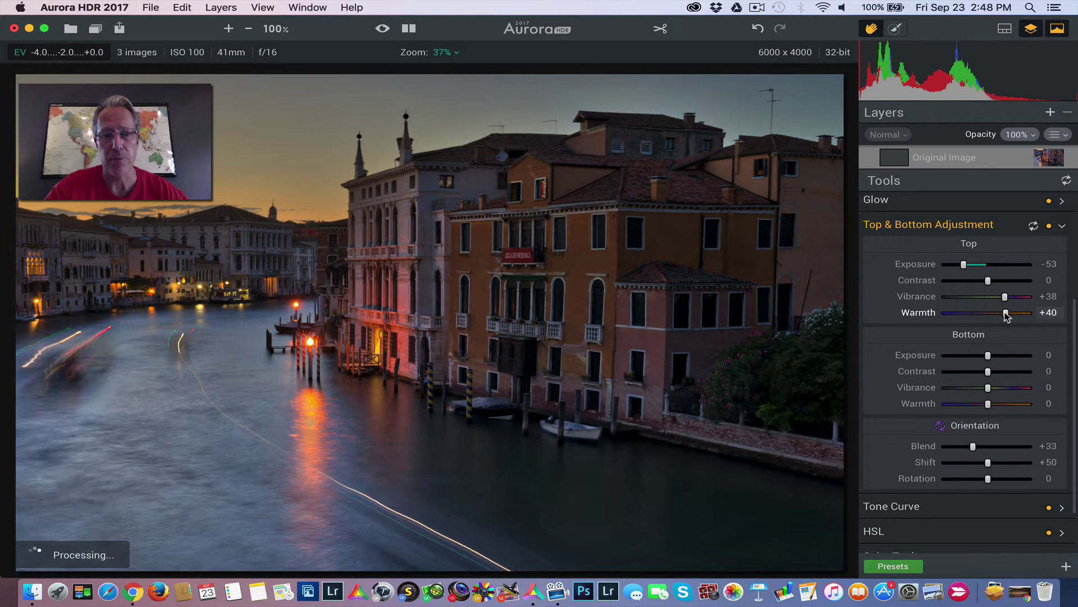
left_click_drag(1007, 316, 1002, 317)
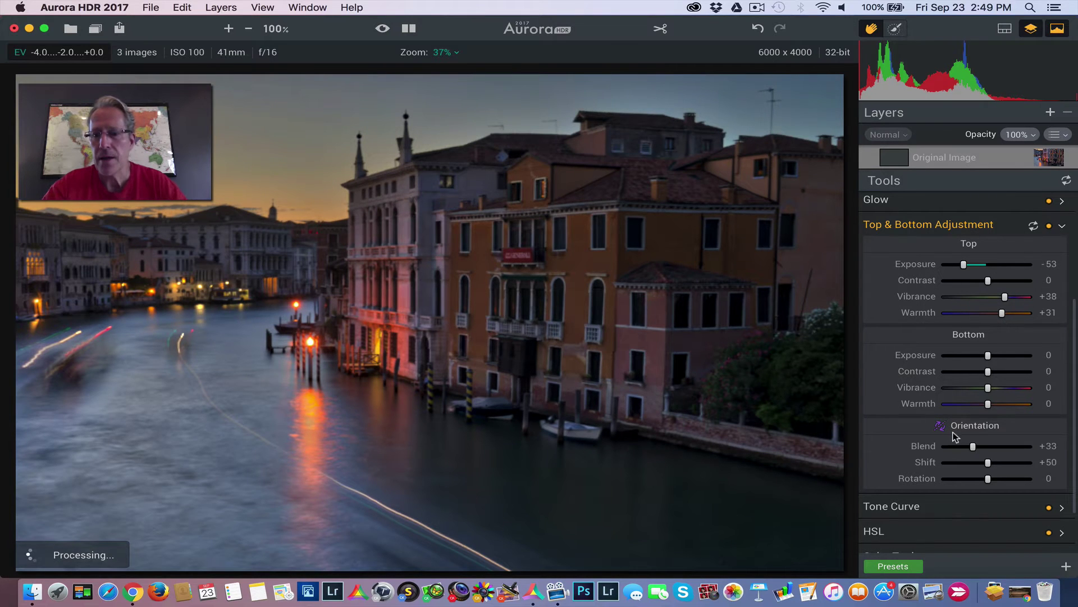
mouse_move(988, 462)
left_mouse_down()
mouse_move(1003, 461)
mouse_move(987, 463)
left_mouse_up()
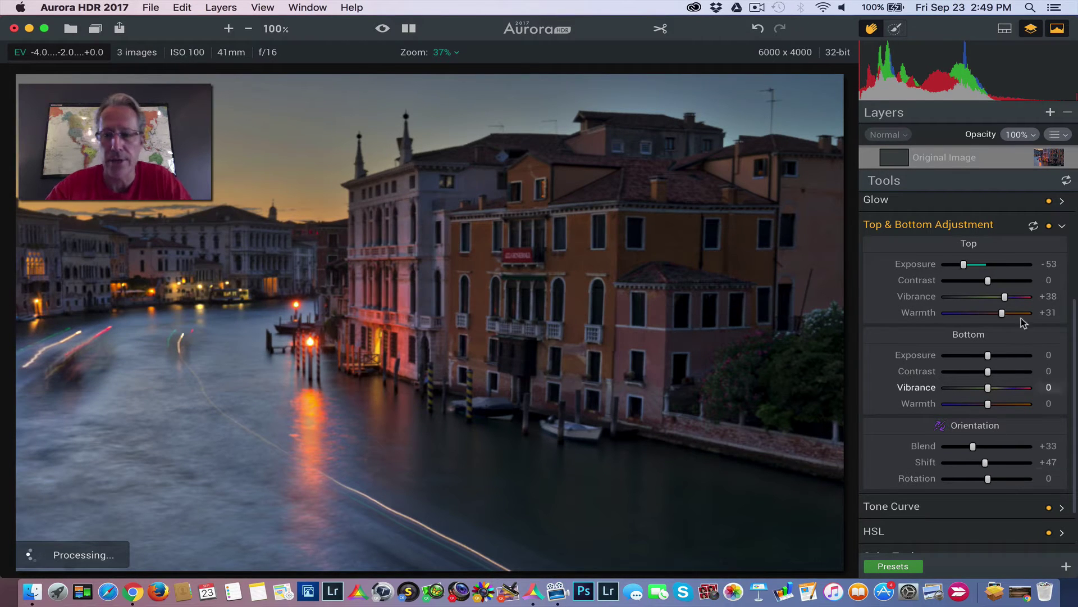
left_click(1032, 226)
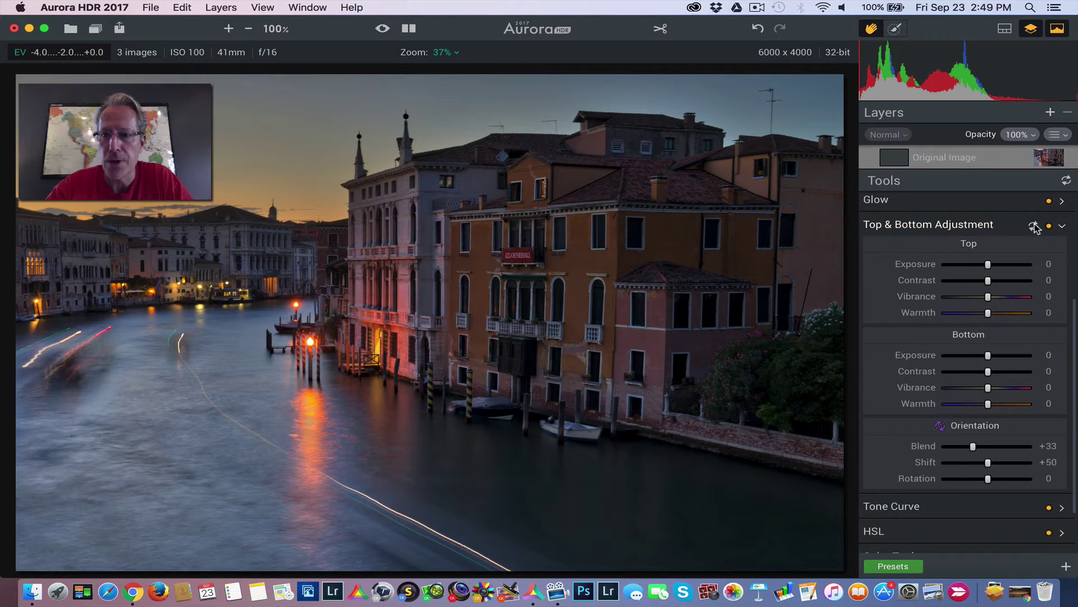
left_click(1020, 226)
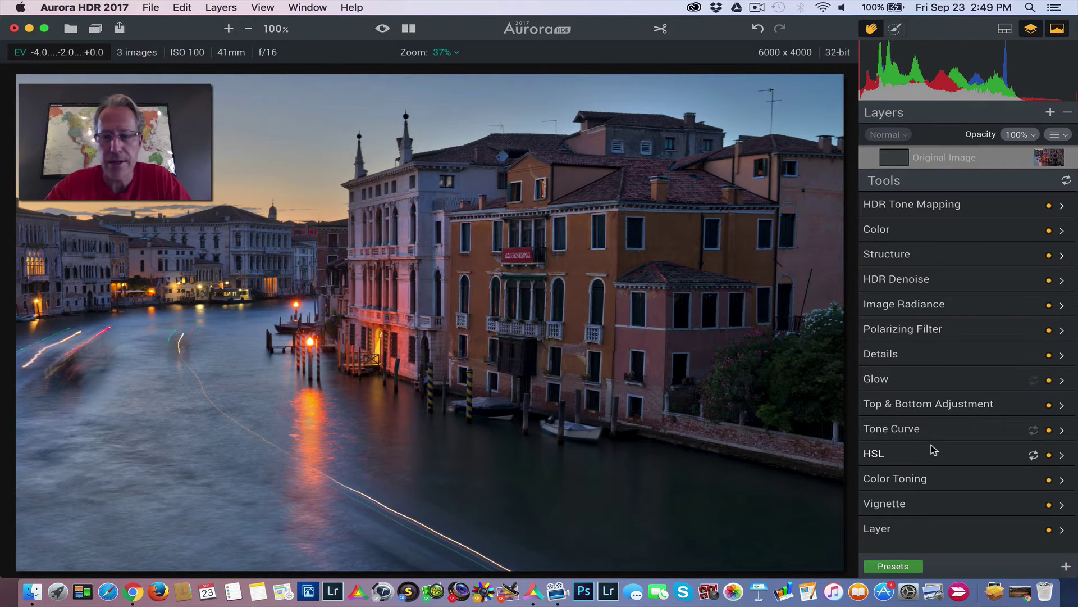
In the Basic preset collection, preview Realistic Vivid, then apply Dreamy at Amount 100
left_click(908, 565)
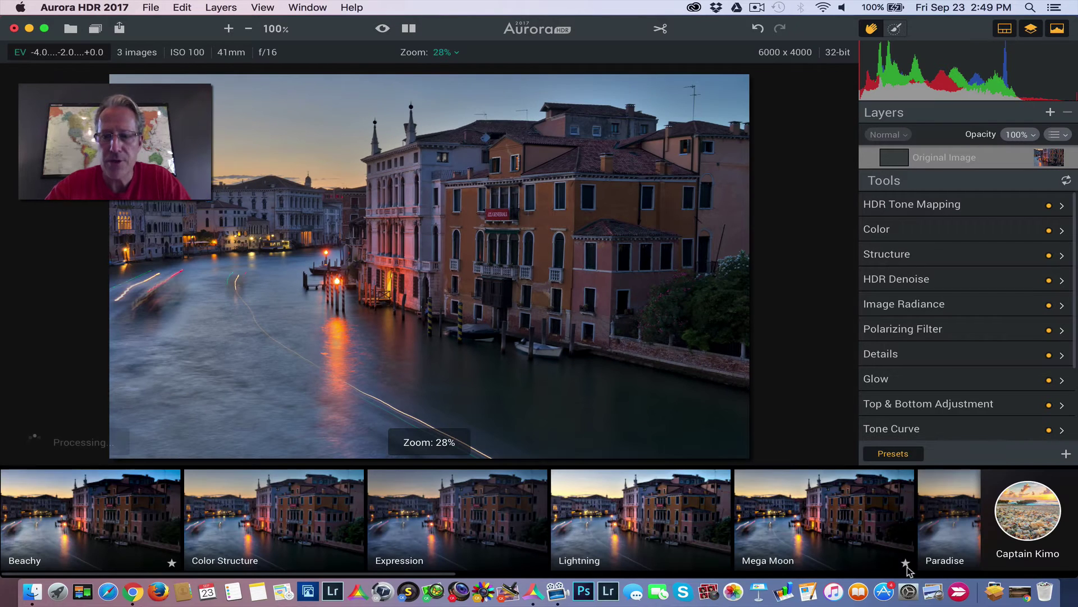
left_click(1014, 533)
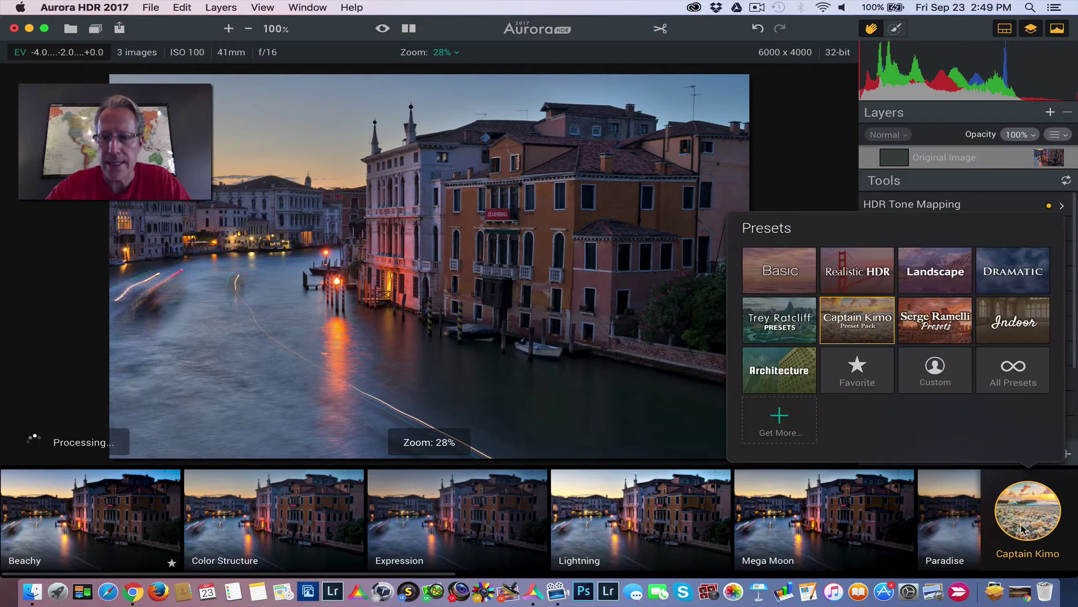
left_click(780, 275)
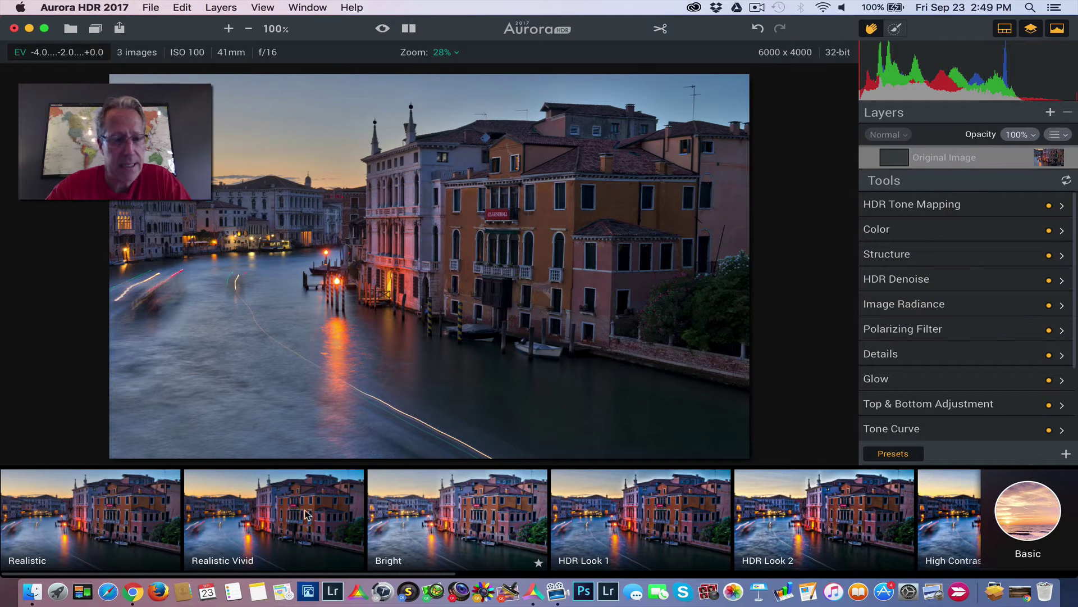
left_click(224, 518)
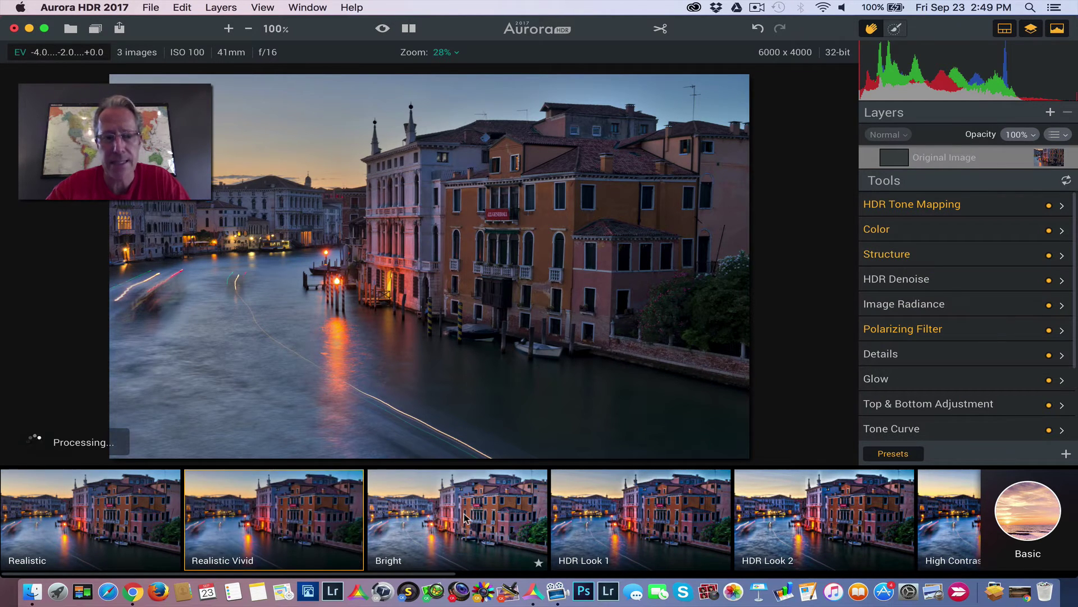
mouse_move(281, 510)
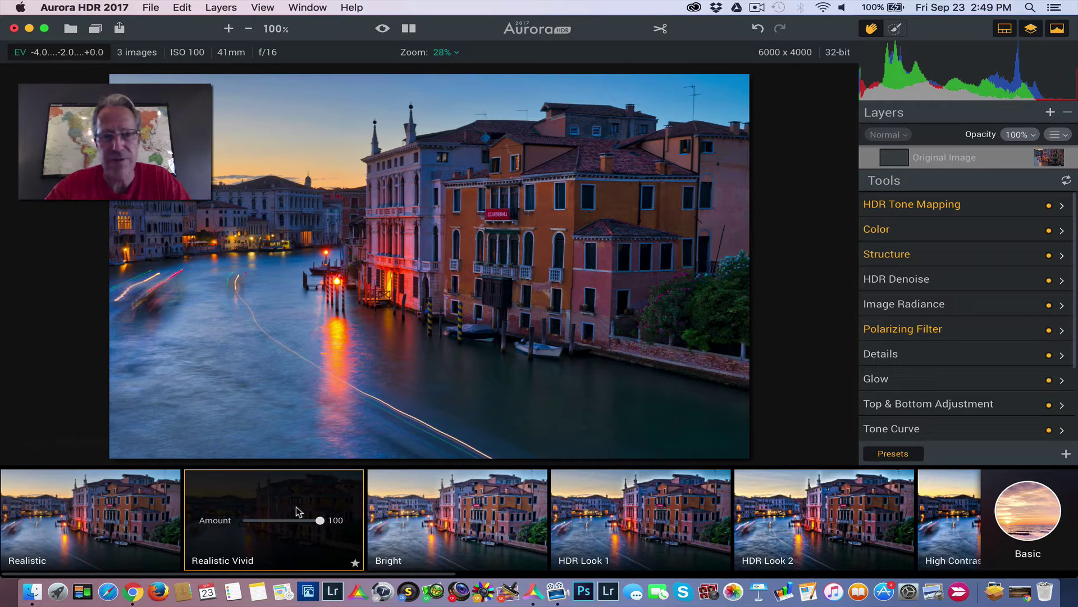
scroll(303, 535, "right", 15)
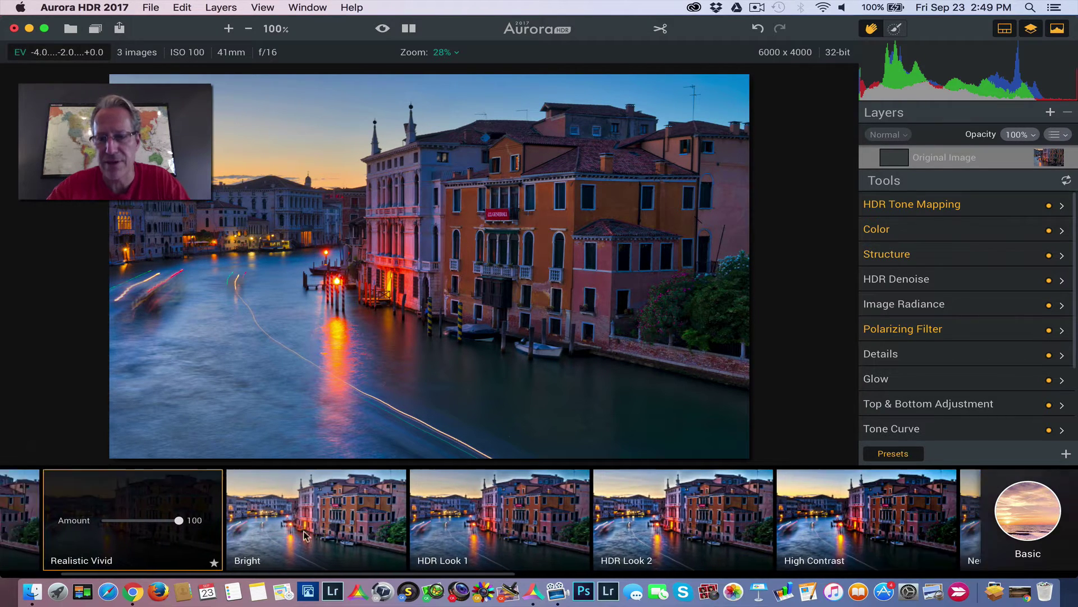
scroll(303, 535, "right", 5)
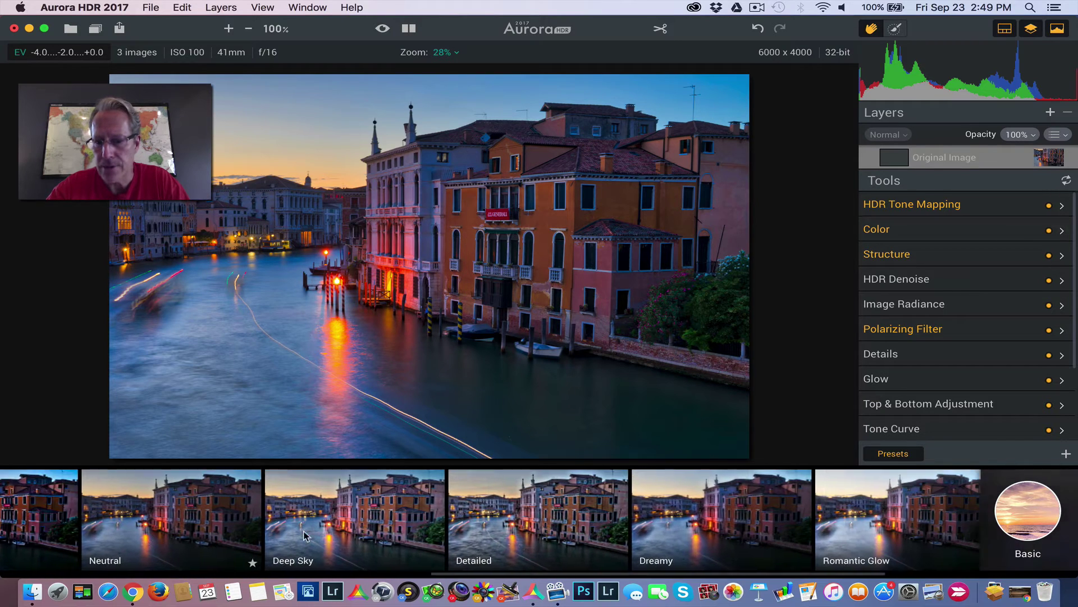
left_click(584, 524)
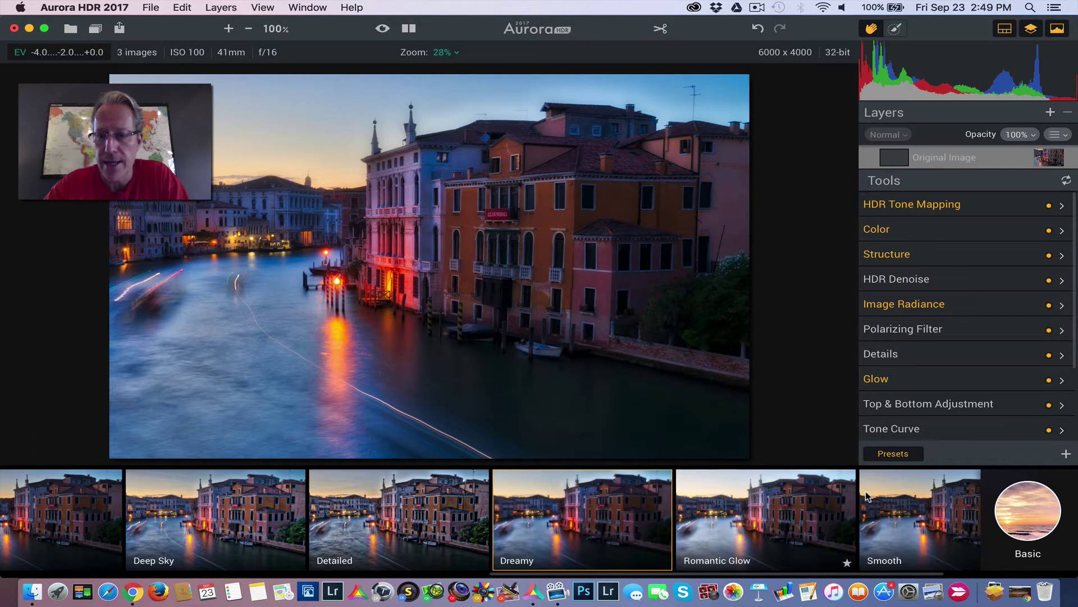
left_click(1018, 492)
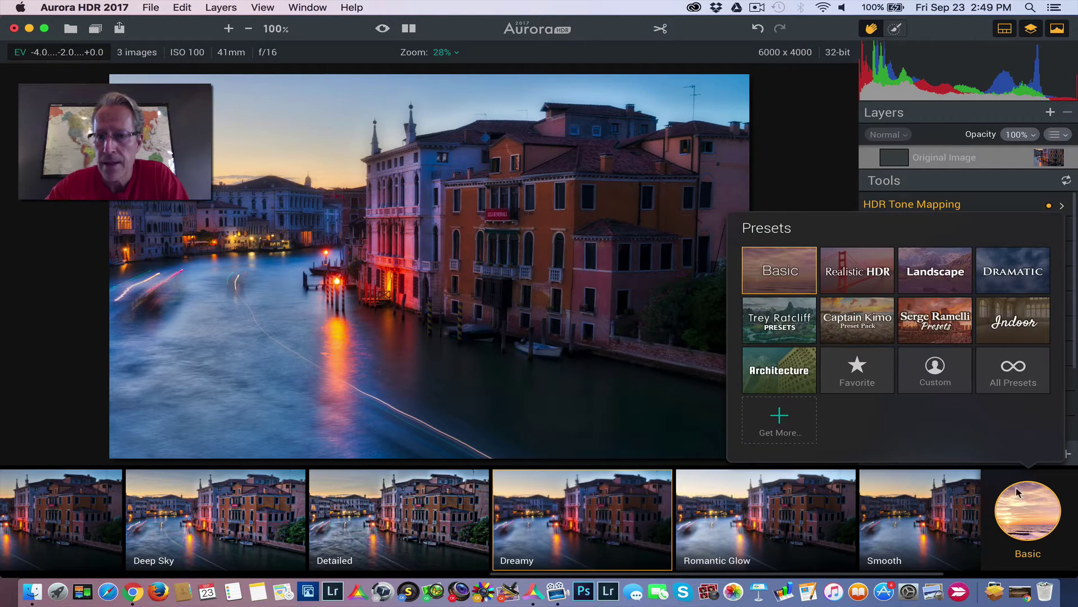
From Realistic HDR, preview Happy Day and New Emotions, then apply Vivid Memories
left_click(866, 269)
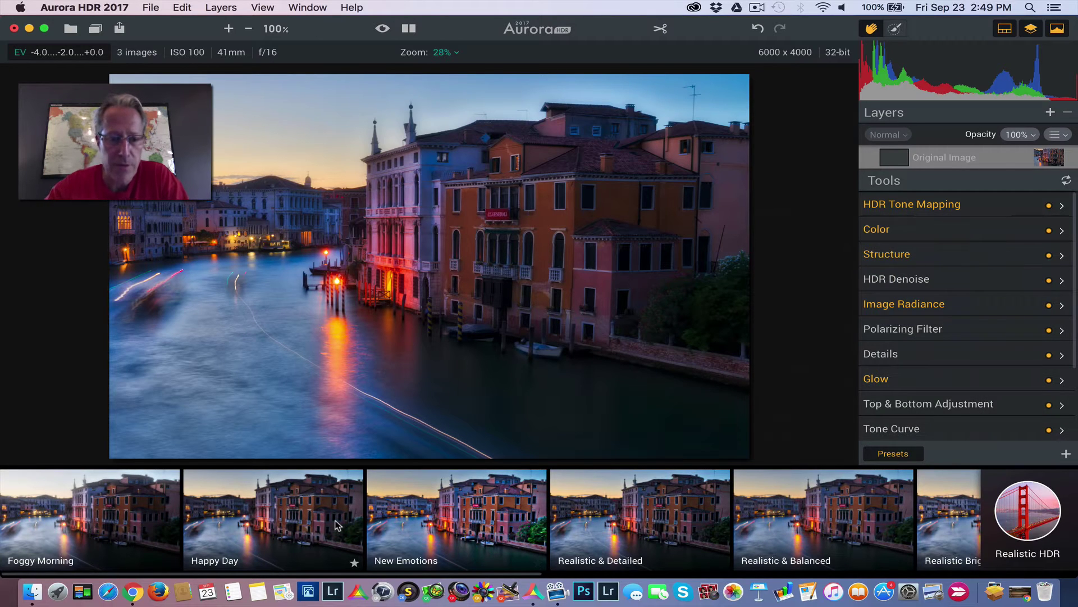
scroll(336, 525, "right", 2)
left_click(283, 516)
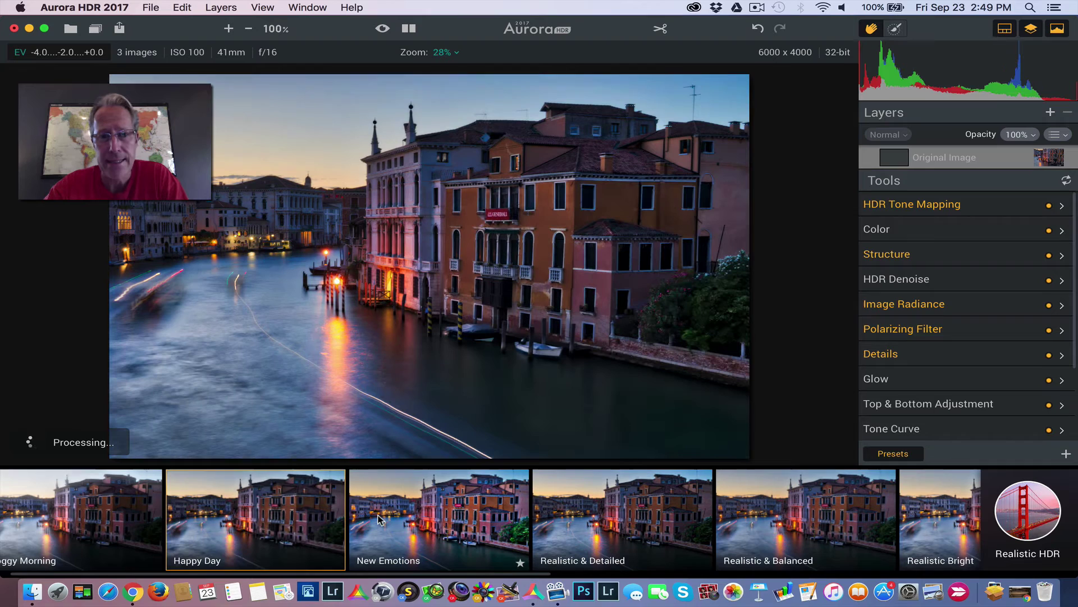
scroll(378, 520, "right", 5)
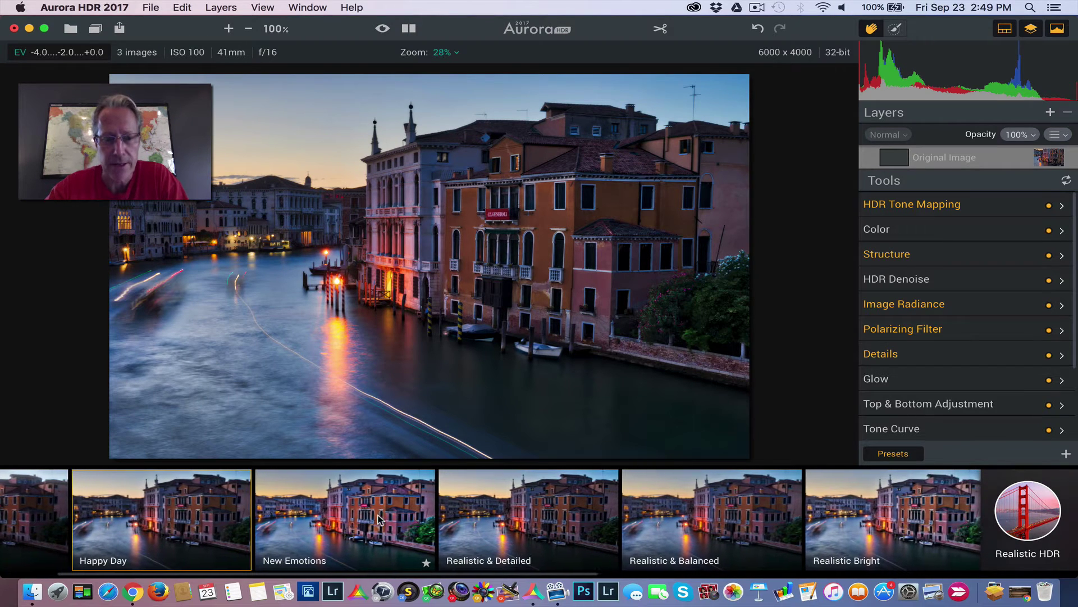
left_click(337, 519)
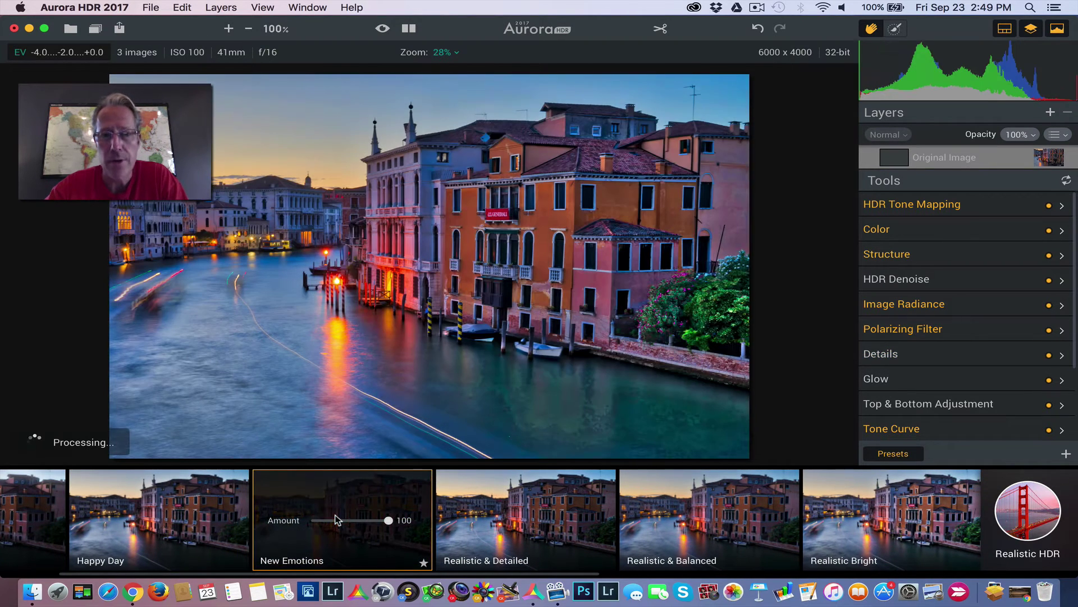
scroll(482, 530, "right", 12)
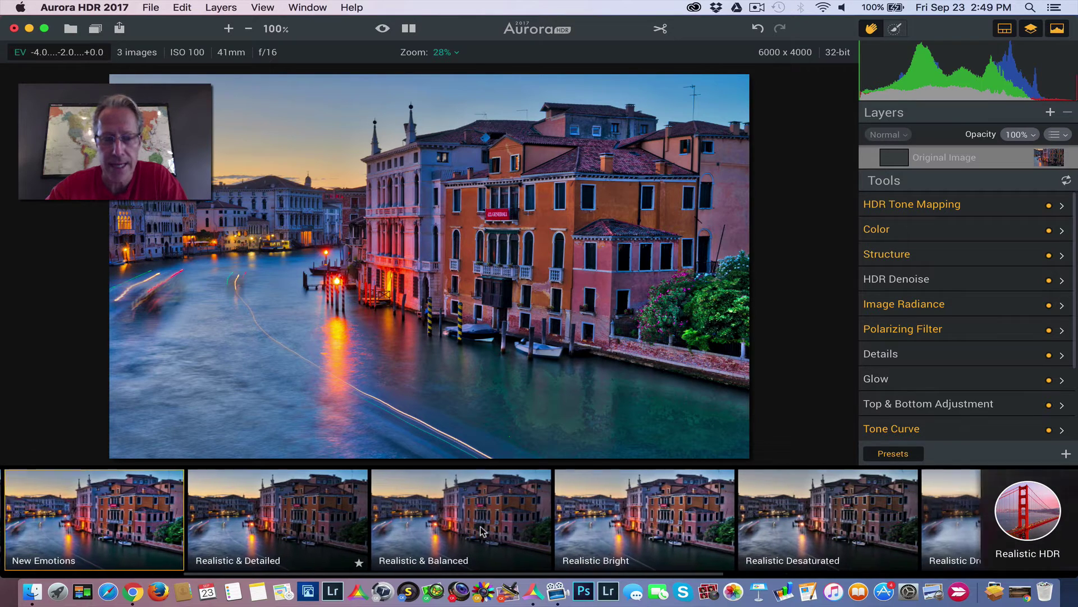
scroll(481, 531, "right", 20)
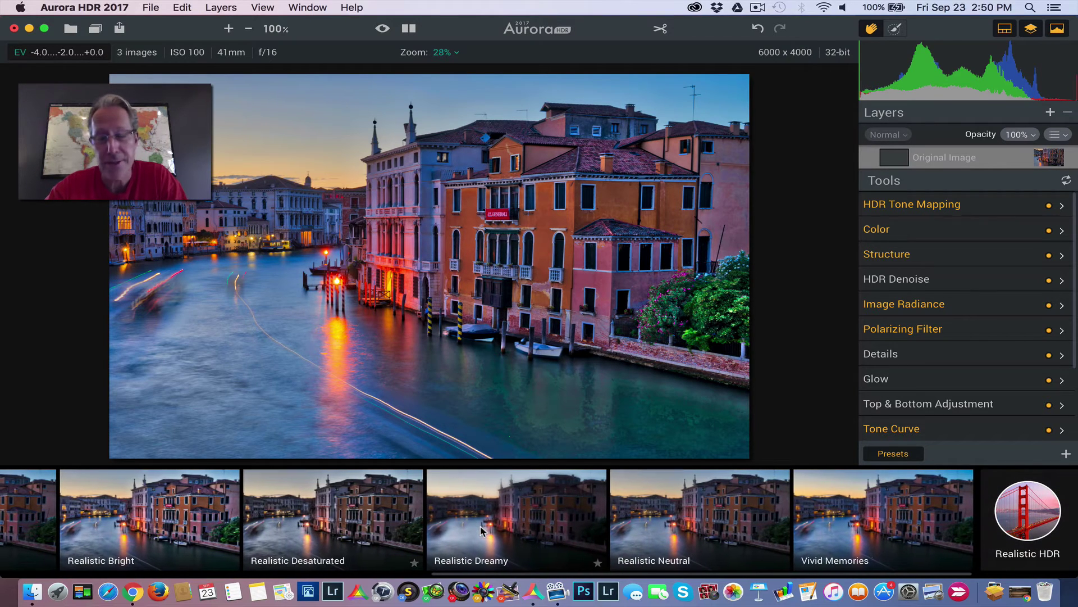
left_click(883, 524)
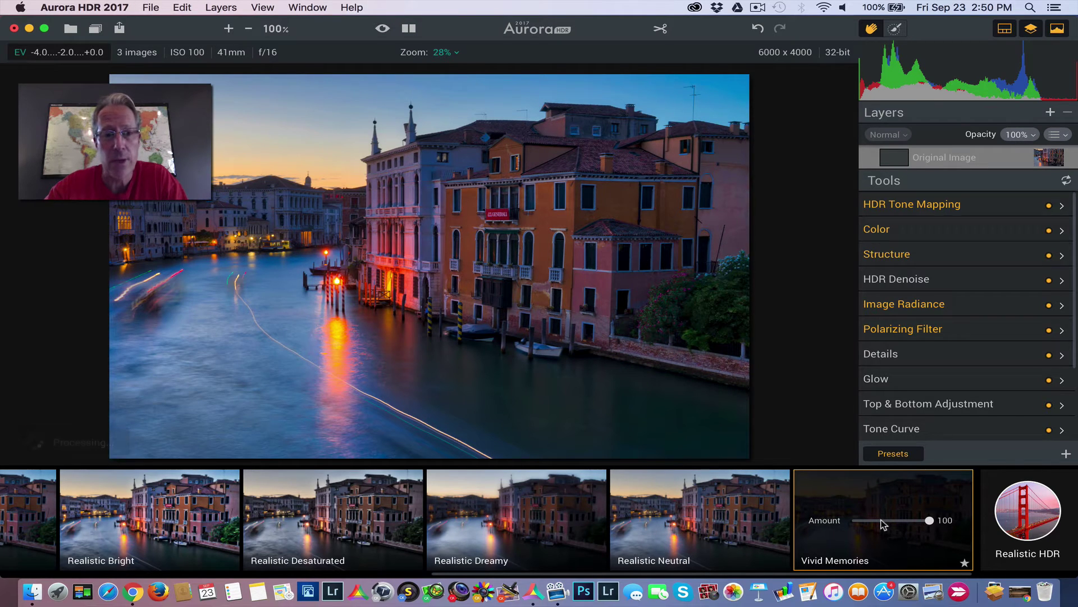
left_click(895, 454)
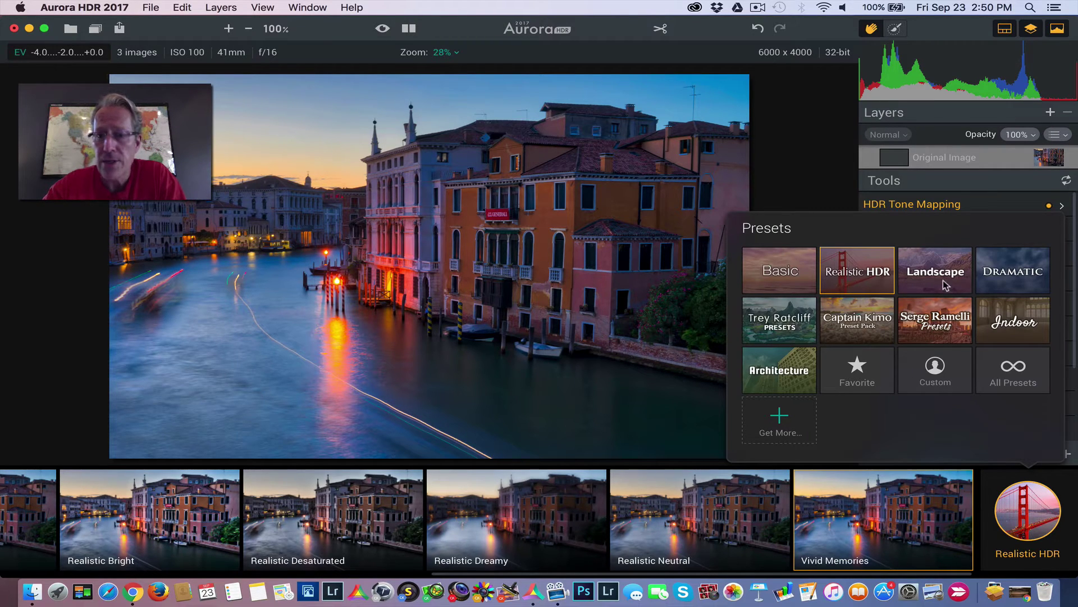
In another photographer's pack, try the Emoji for Schadenfreude and Chocolate Fixes Most Problems presets
left_click(785, 316)
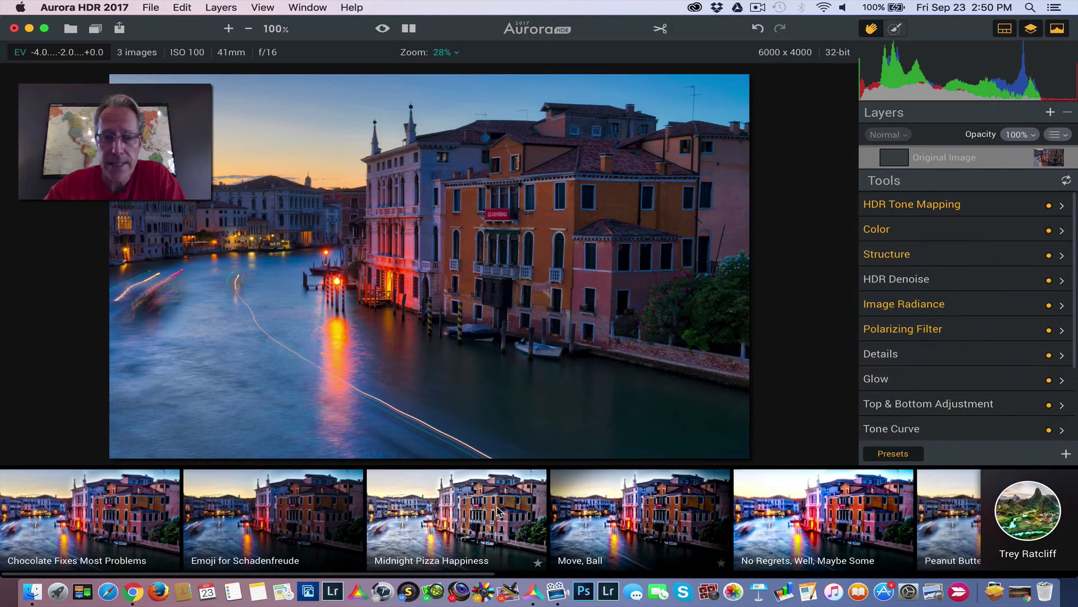
scroll(498, 511, "right", 3)
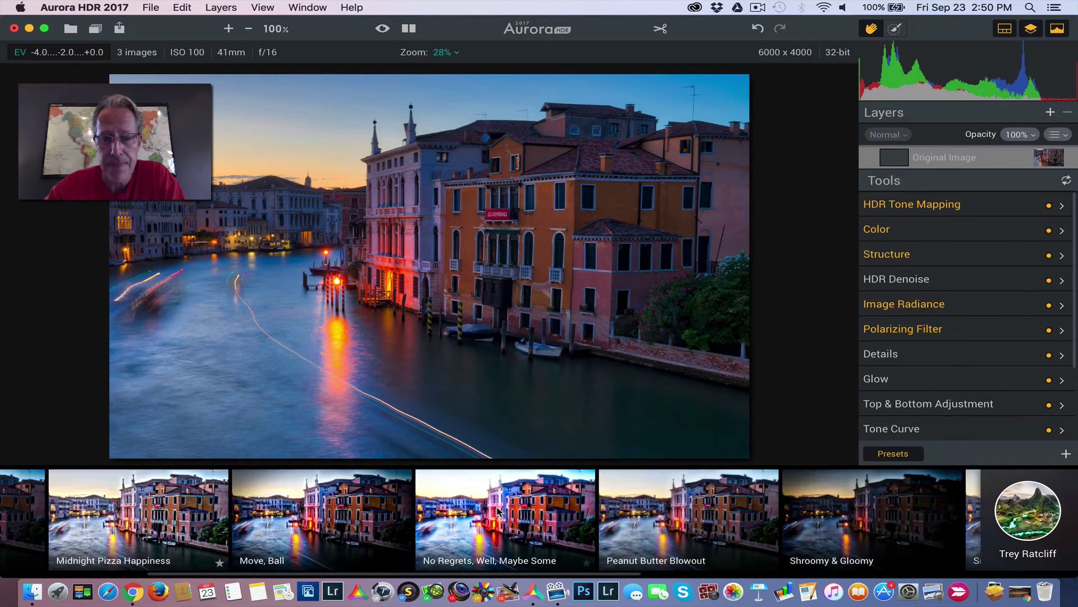
scroll(498, 510, "right", 10)
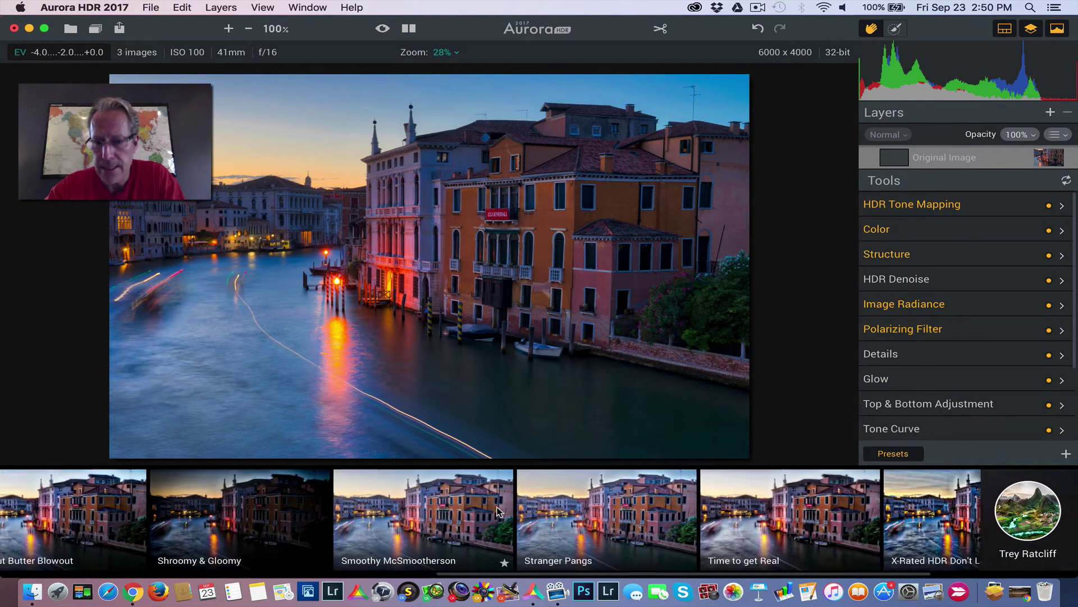
scroll(497, 510, "left", 7)
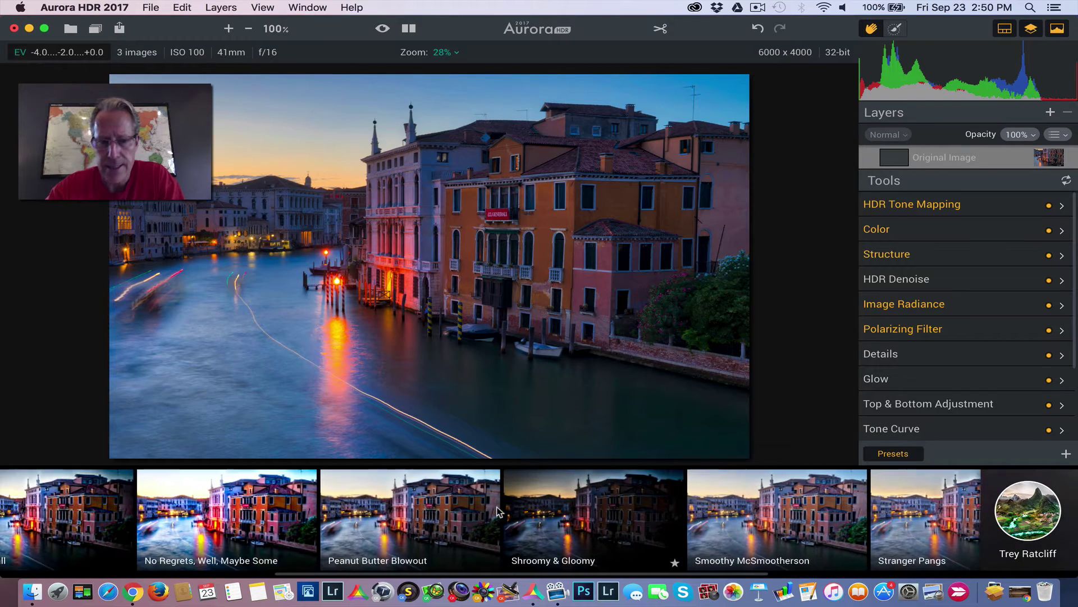
scroll(498, 510, "left", 10)
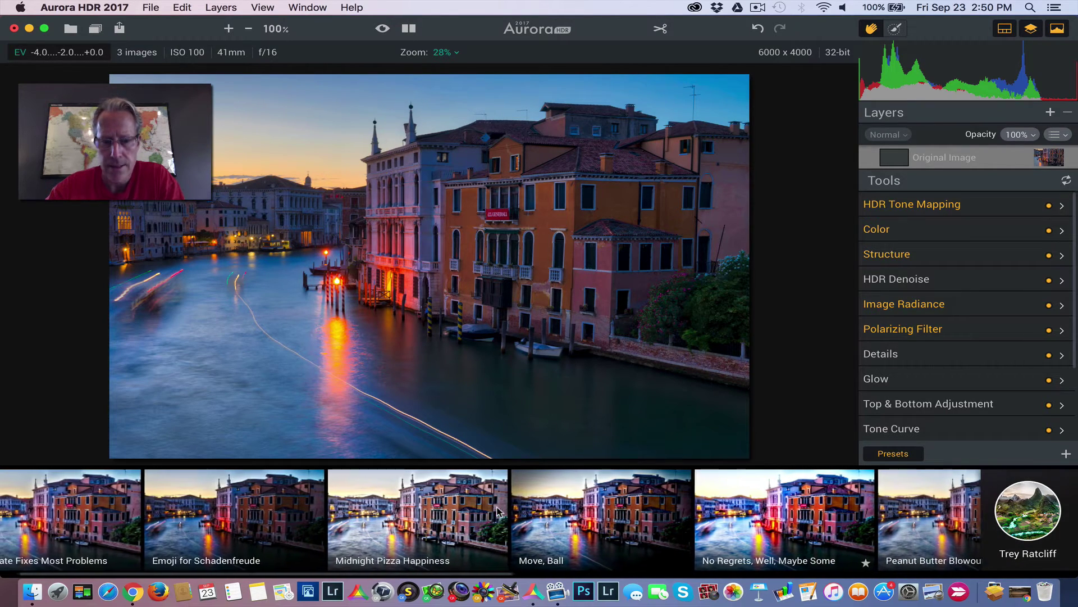
scroll(497, 510, "right", 3)
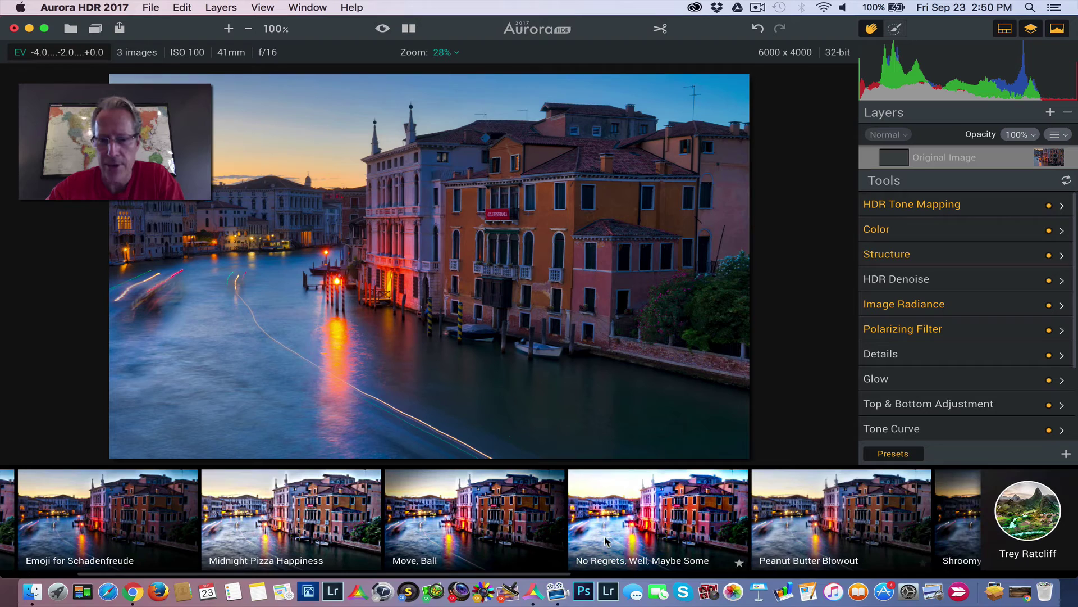
scroll(605, 540, "left", 5)
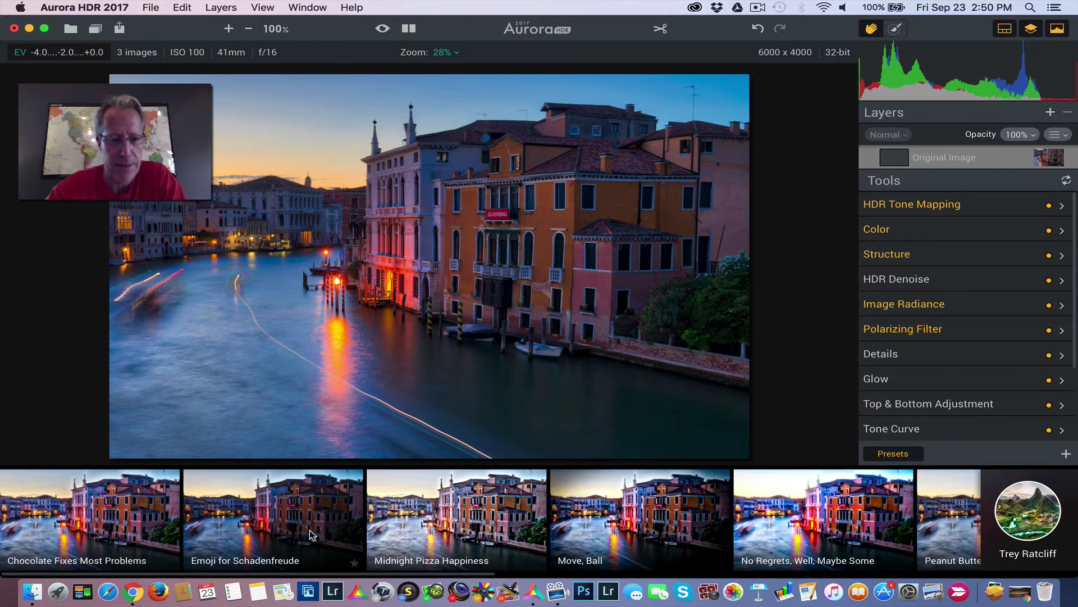
left_click(276, 540)
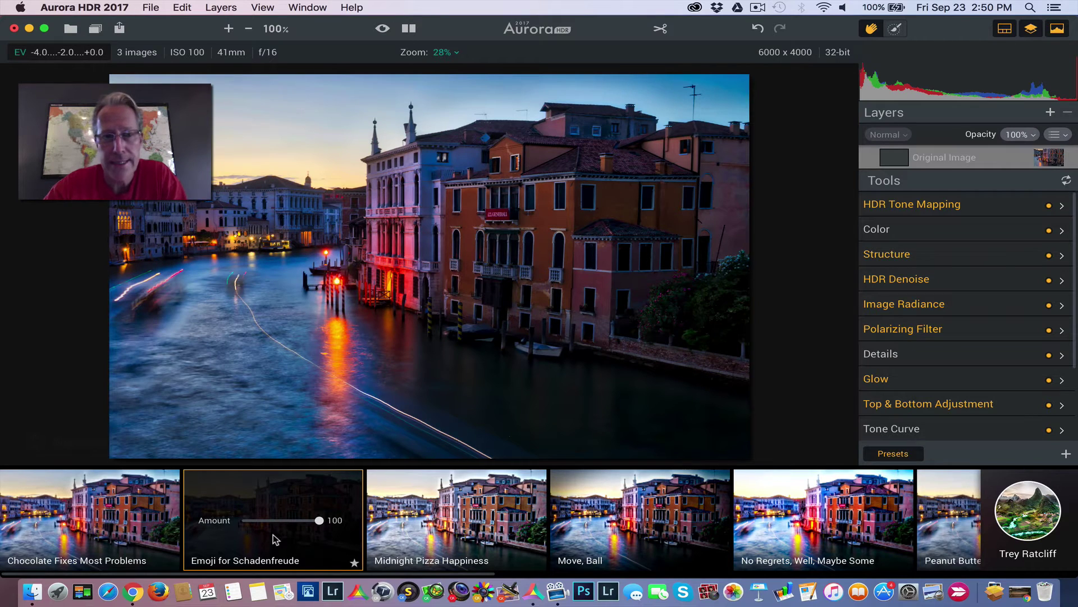
left_click(84, 508)
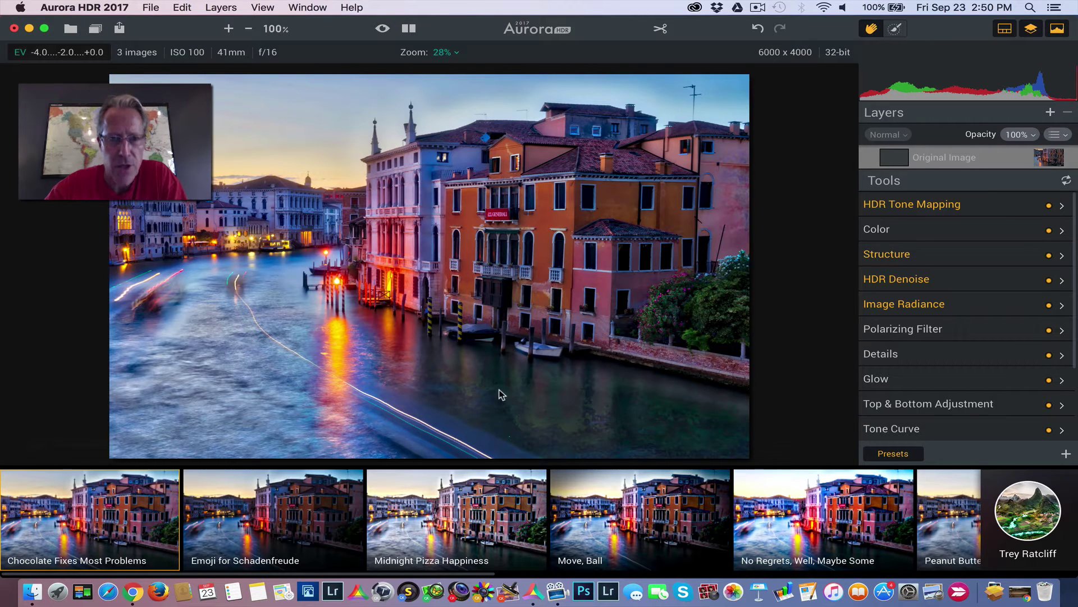
left_click(893, 454)
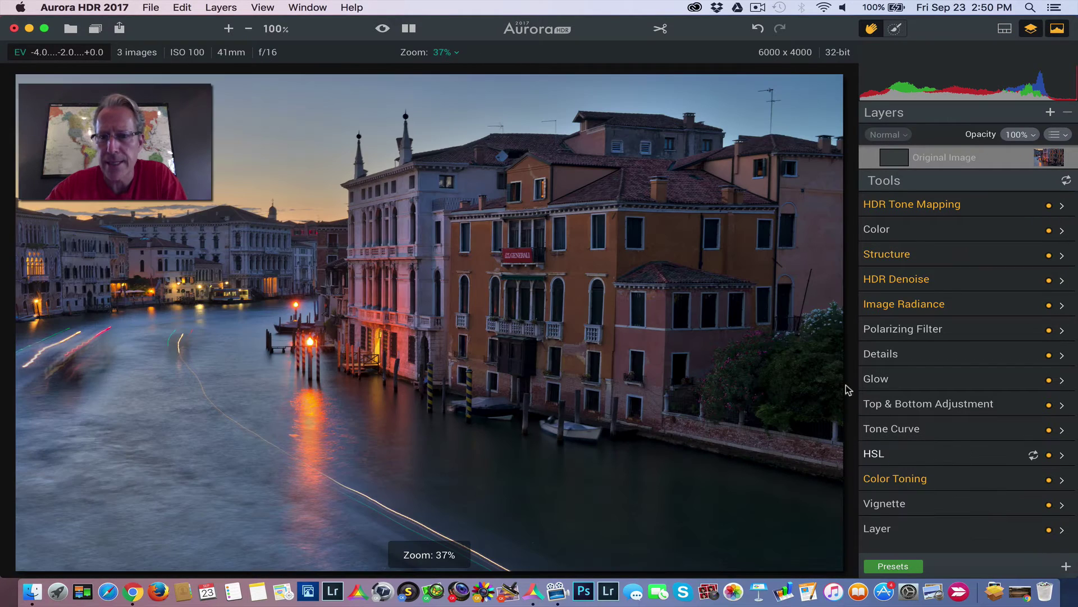
left_click(905, 569)
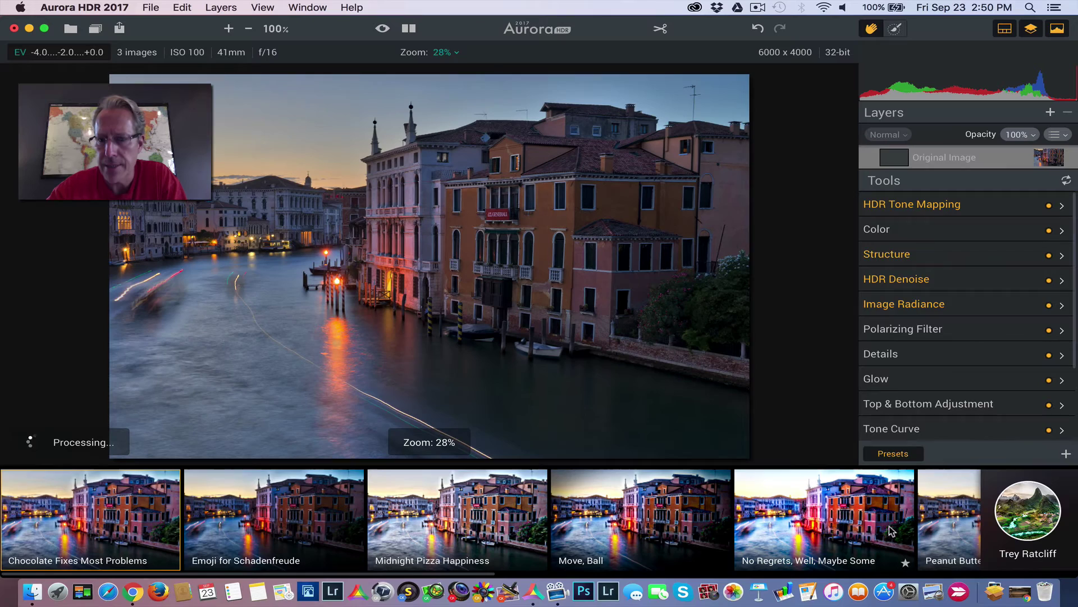
Switch to the Captain Kimo pack, try Color Structure and Rocking Ocean, leaving Waterway applied
left_click(1028, 512)
left_click(870, 341)
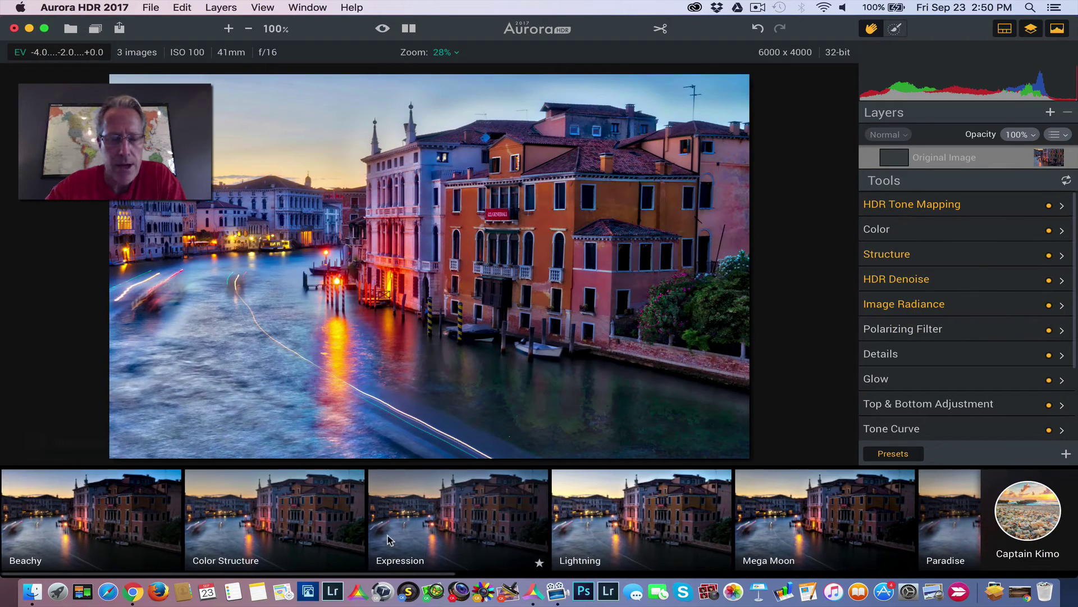
left_click(296, 521)
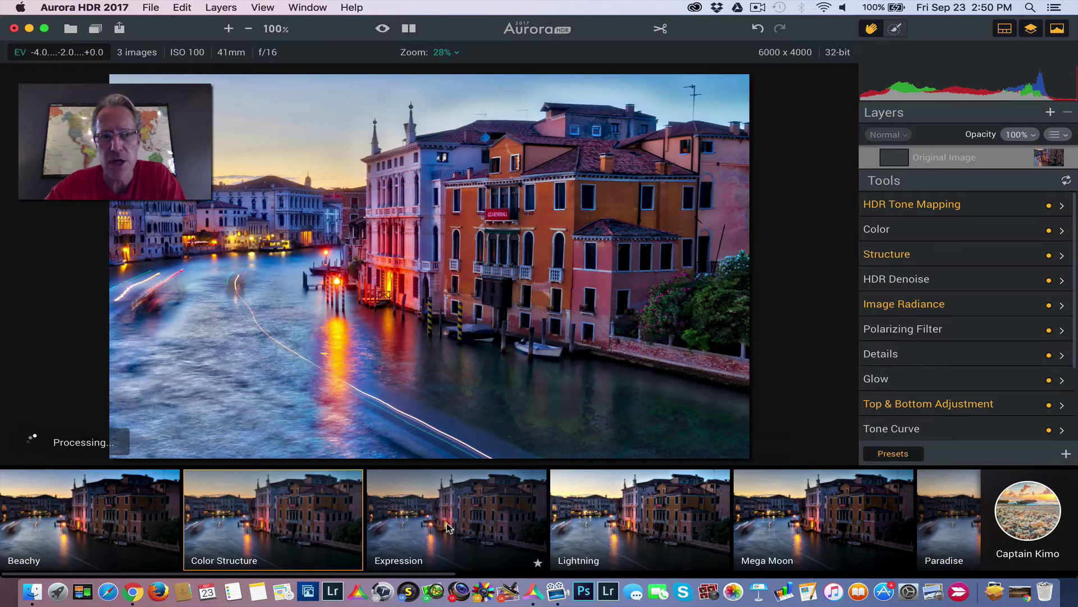
scroll(446, 524, "right", 6)
scroll(447, 526, "right", 10)
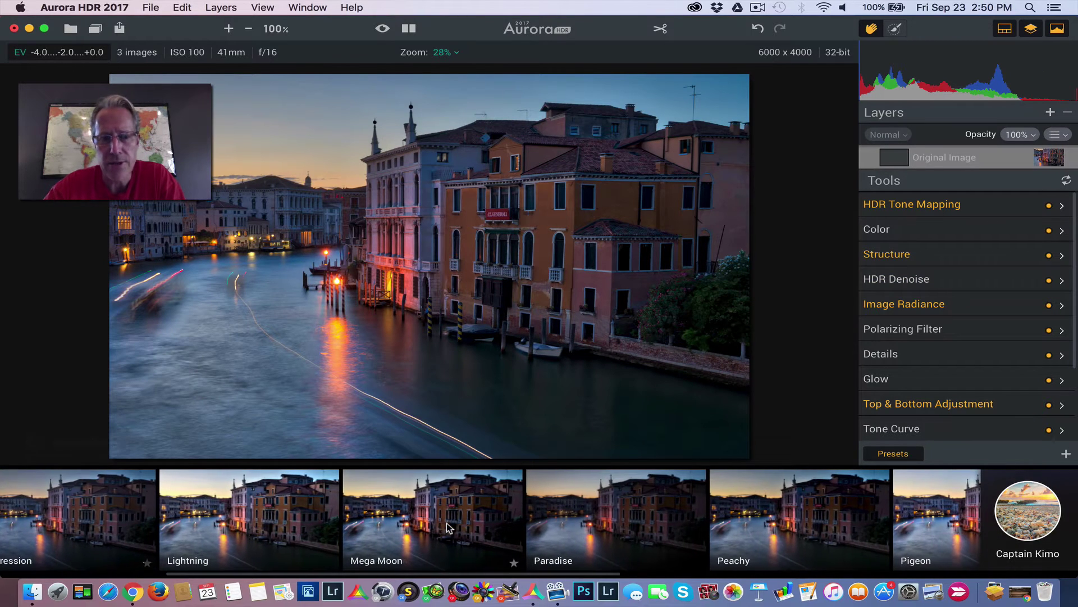
scroll(448, 526, "right", 5)
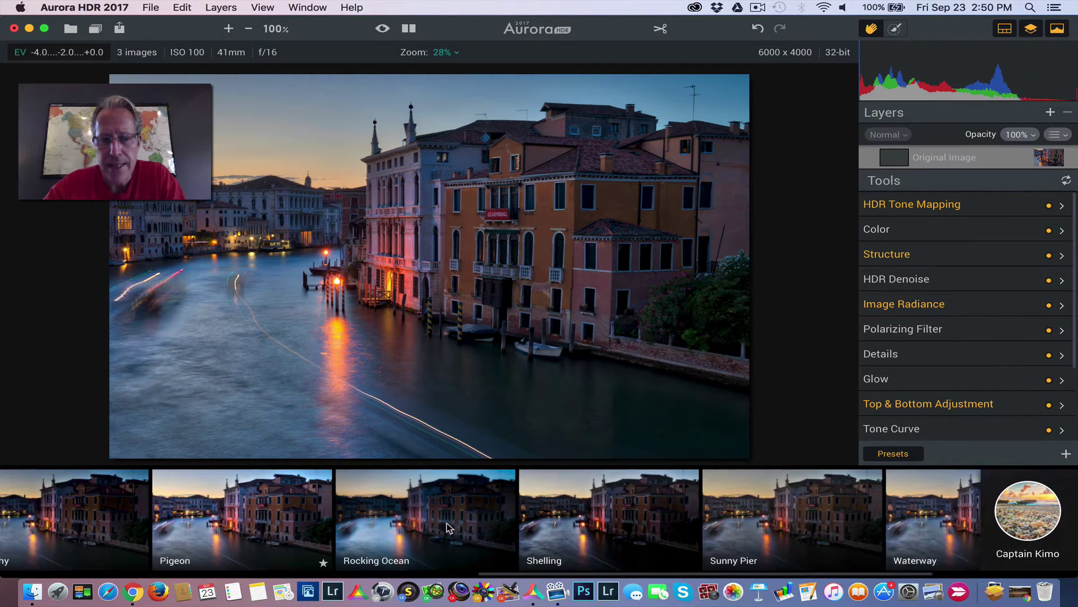
left_click(381, 518)
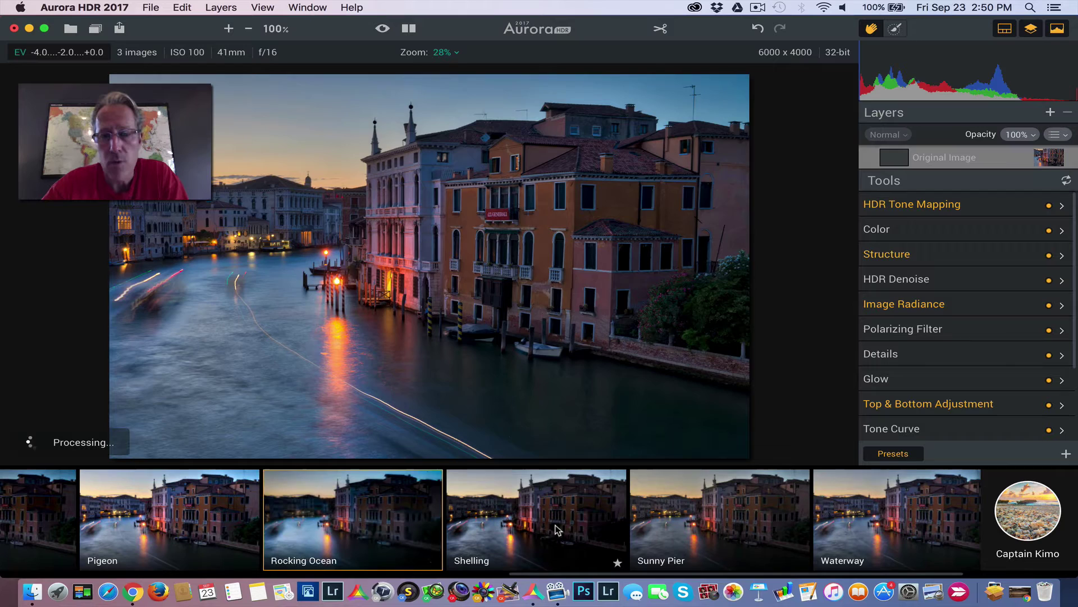
scroll(556, 530, "right", 1)
left_click(875, 516)
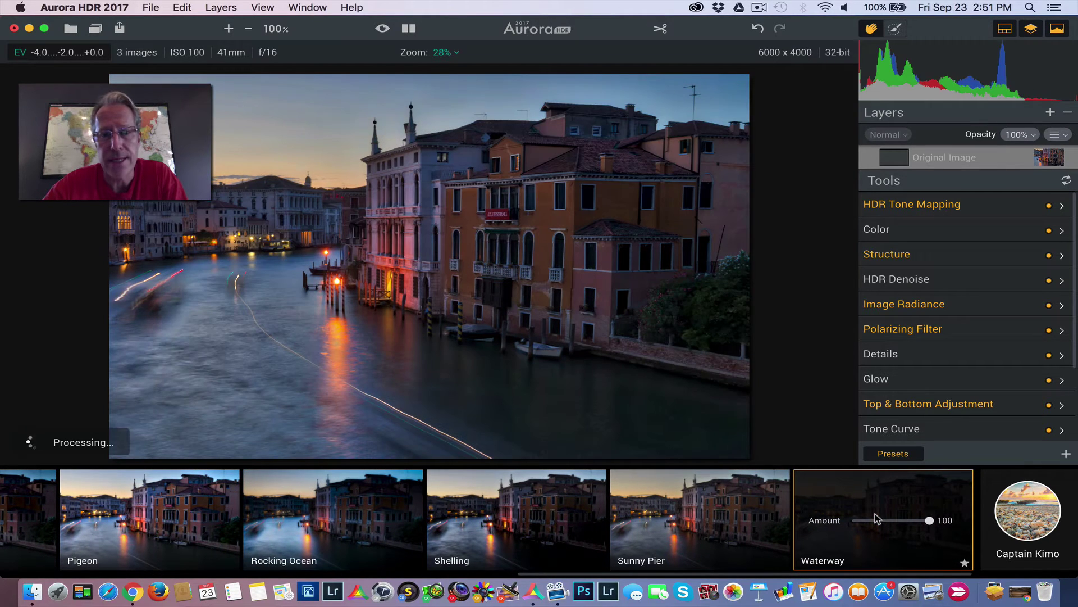
Switch to the Photoserge pack, try the Basic and Clouds presets, and check HDR Denoise
left_click(1029, 527)
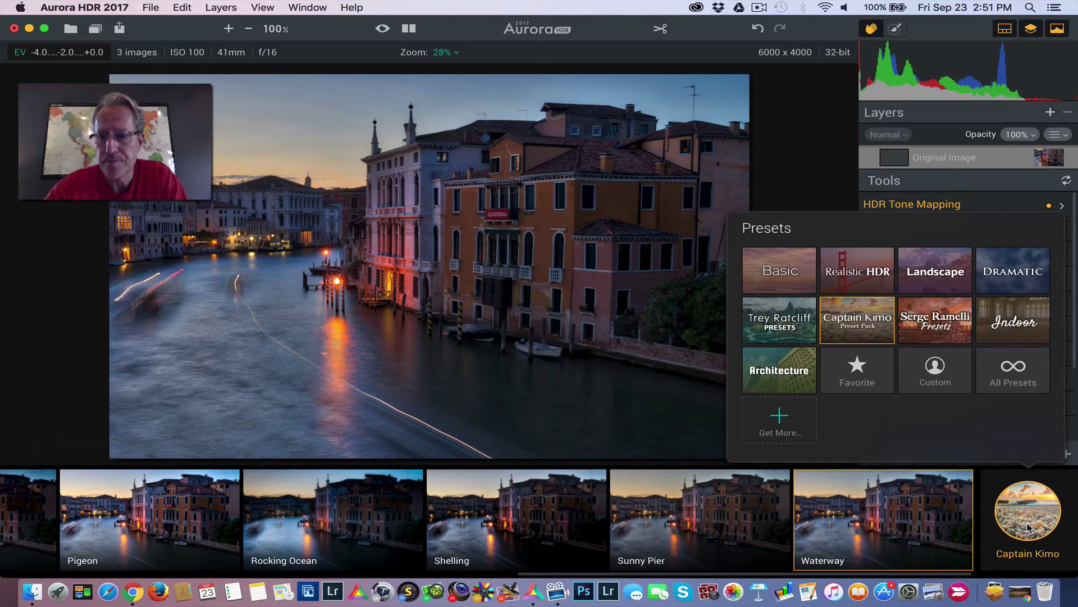
left_click(921, 335)
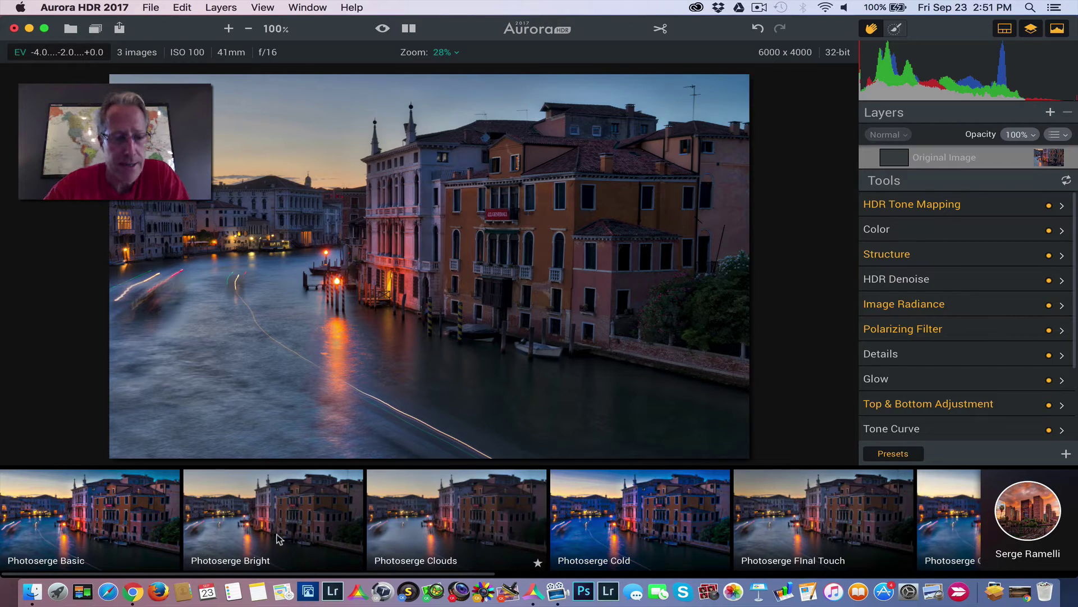
left_click(132, 500)
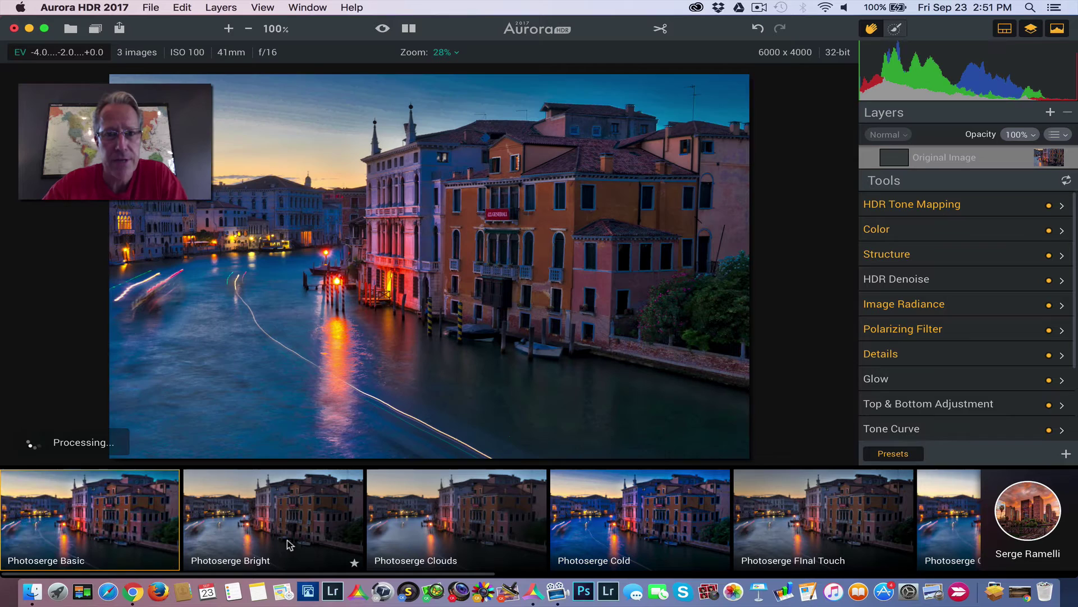
scroll(278, 530, "right", 6)
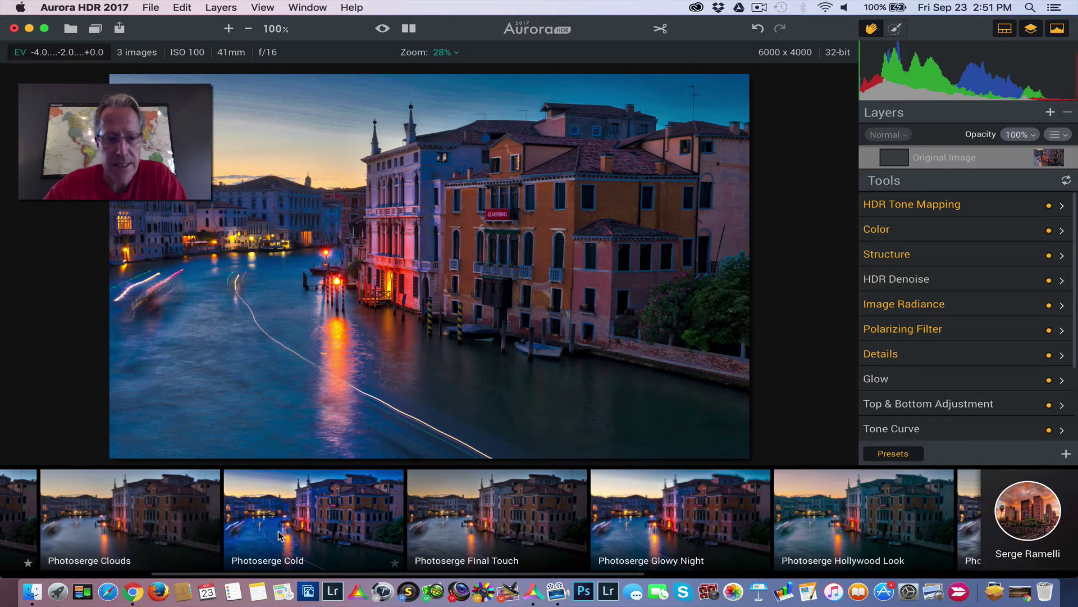
left_click(169, 528)
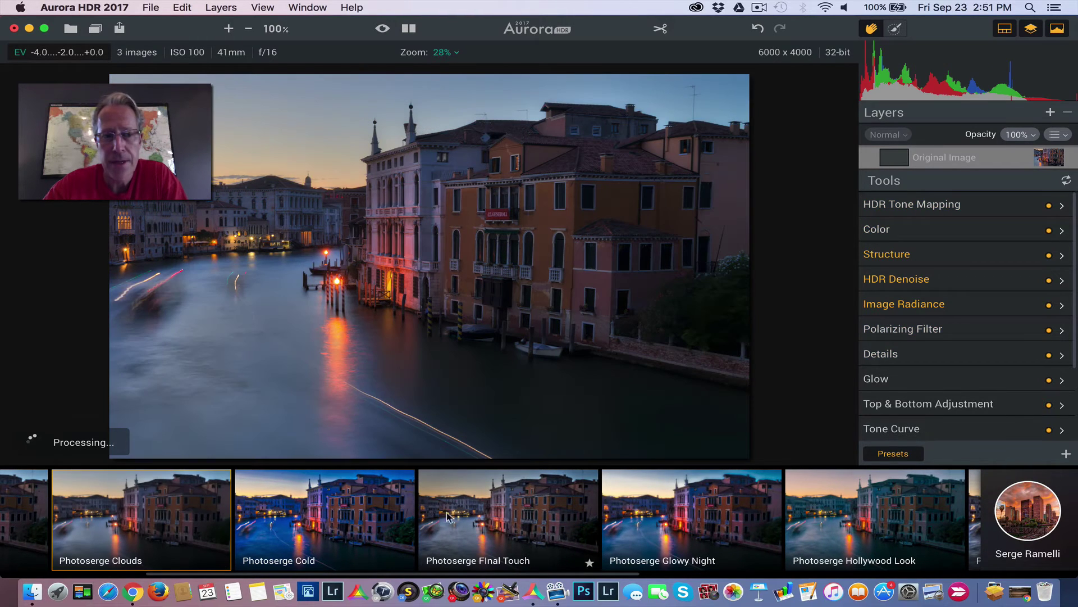
left_click(942, 280)
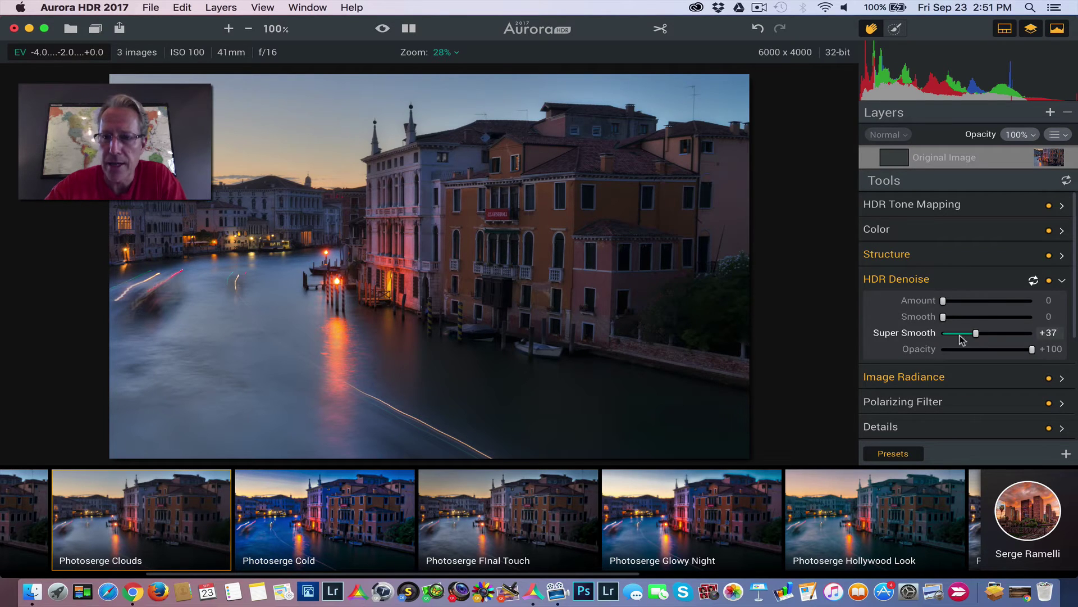
left_click(975, 279)
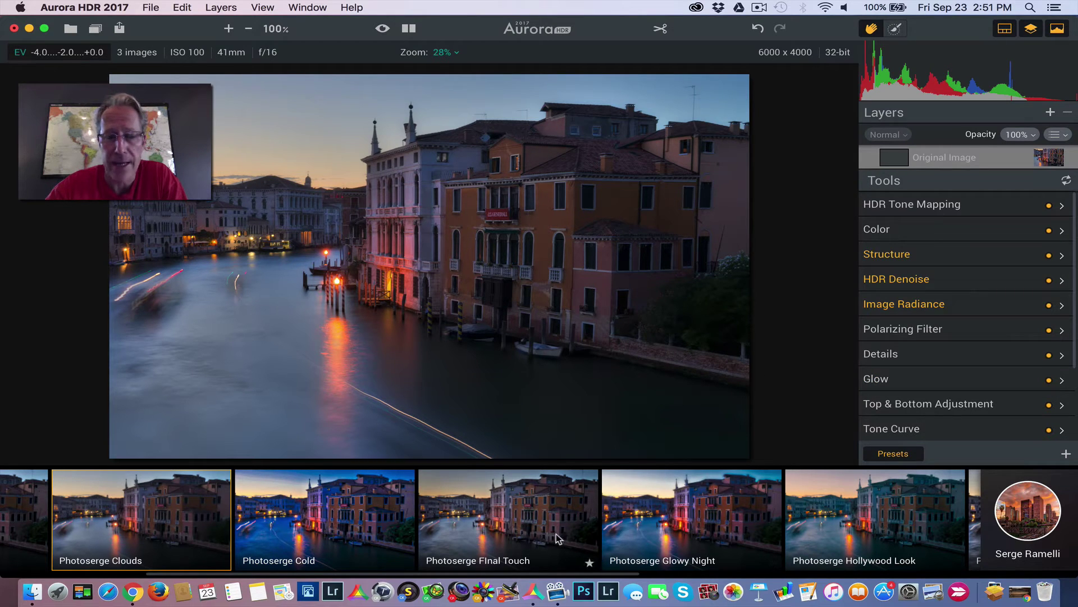
Try Glowy Night, then apply Sunset Look and review its Color values (Temperature +24, Tint +35)
scroll(556, 537, "right", 3)
left_click(522, 535)
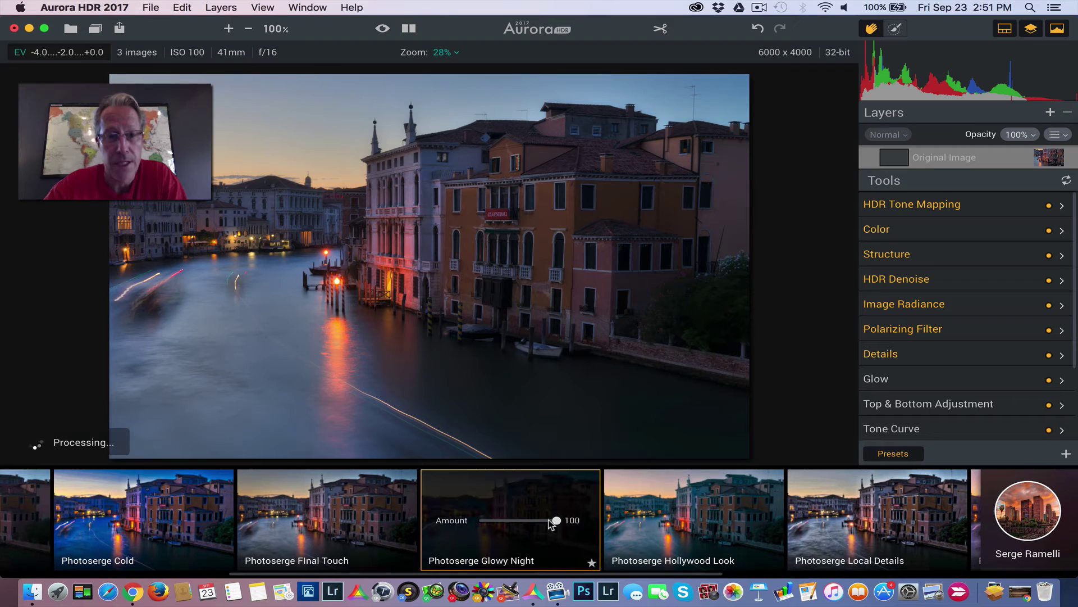
scroll(550, 523, "right", 8)
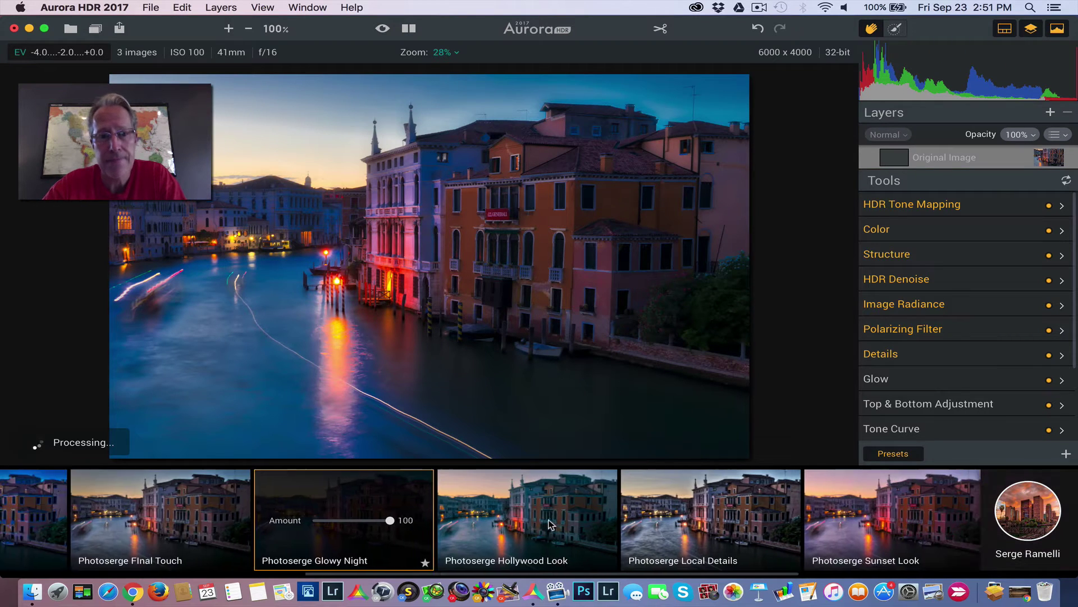
left_click(530, 524)
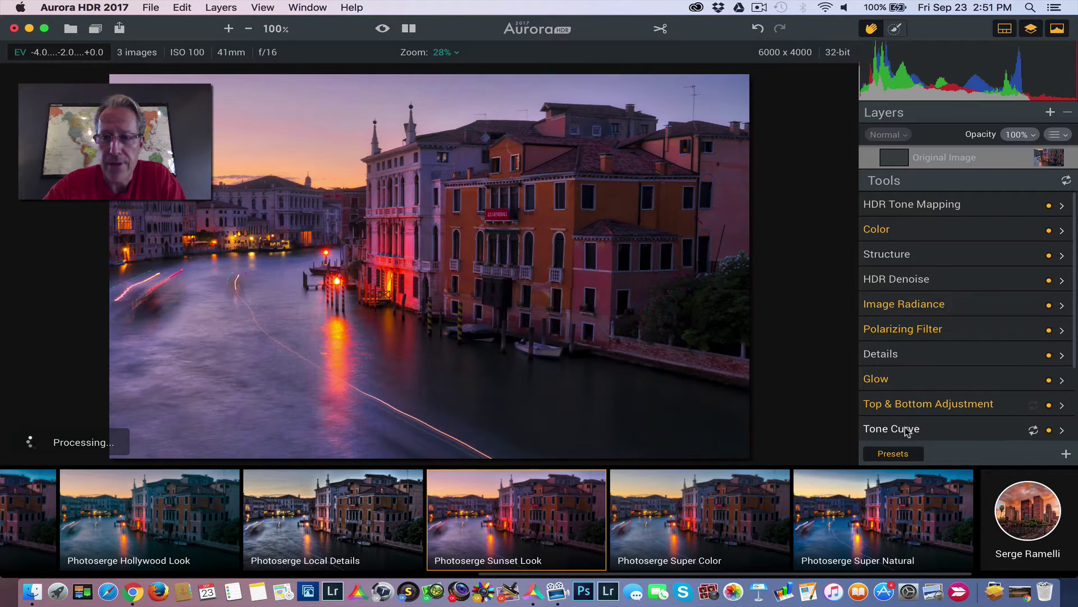
left_click(915, 236)
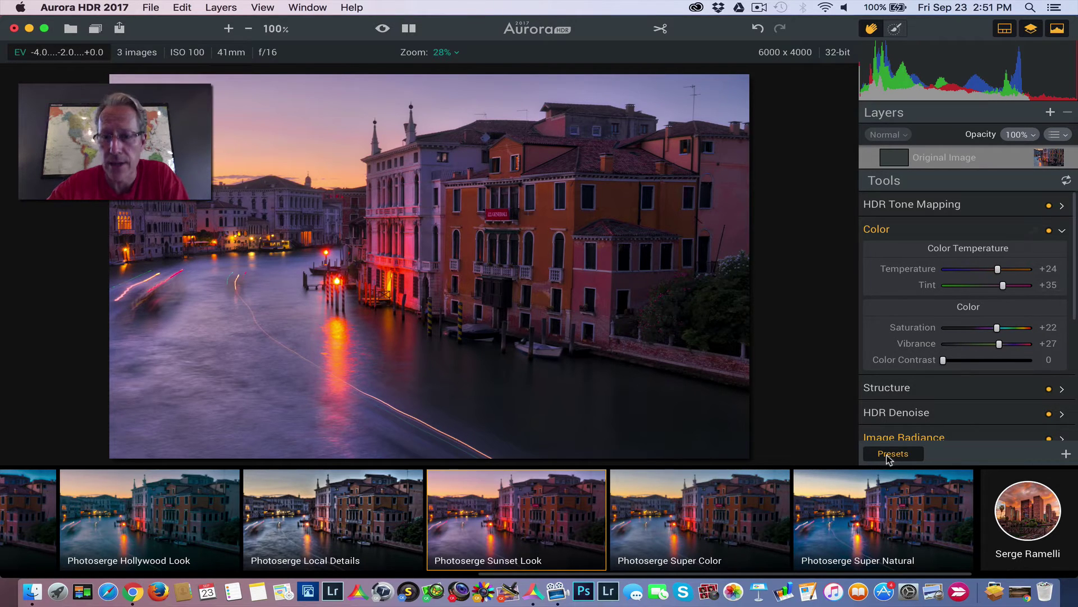
left_click(900, 233)
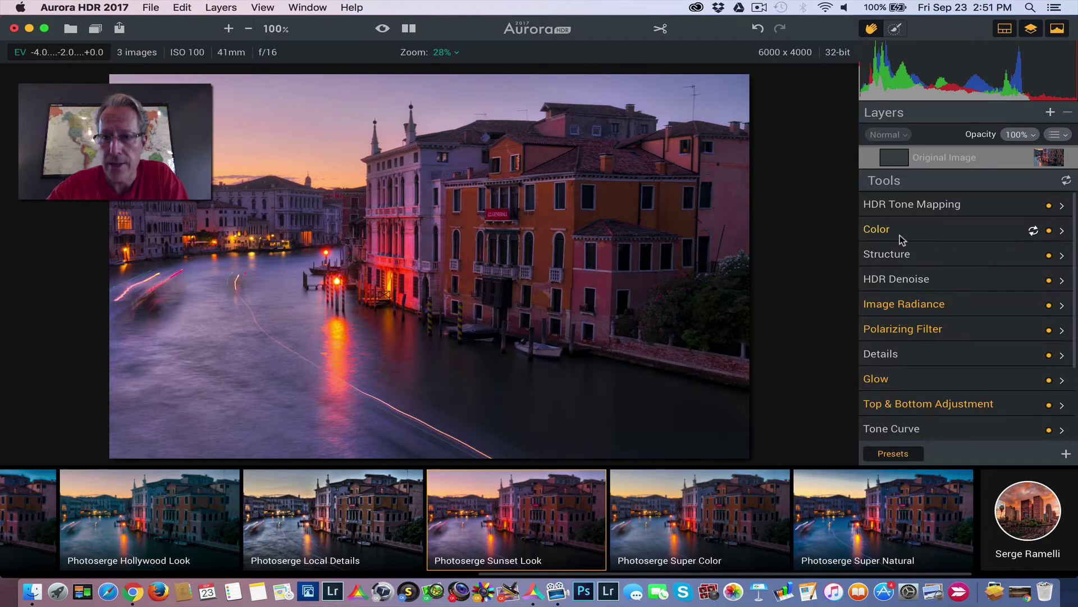
Hide the preset strip and add an adjustment layer, Layer 1, above the Original Image
left_click(894, 450)
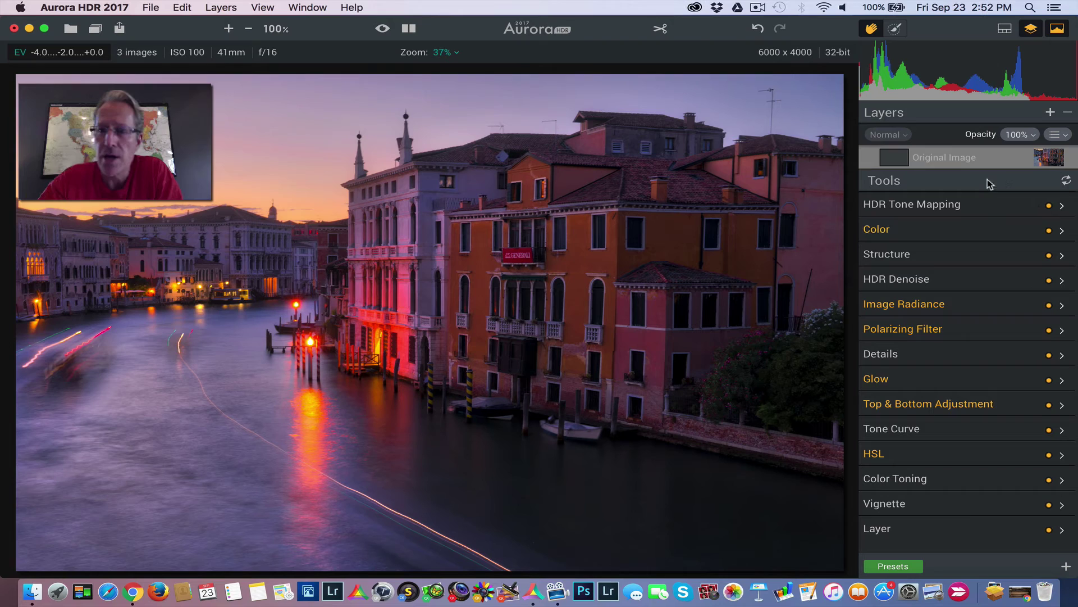
left_click(1050, 114)
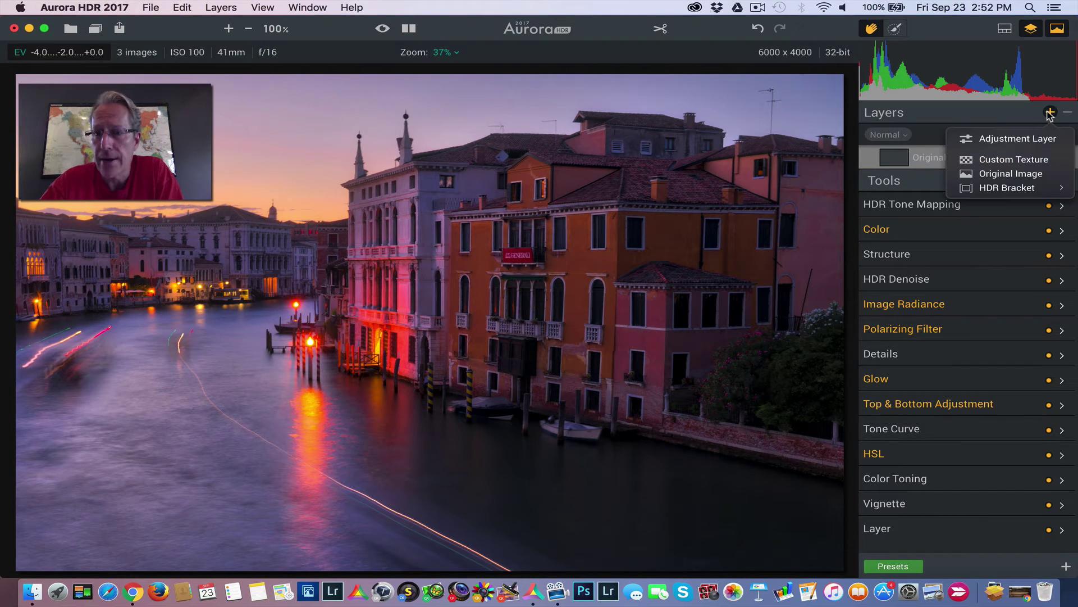
left_click(1029, 138)
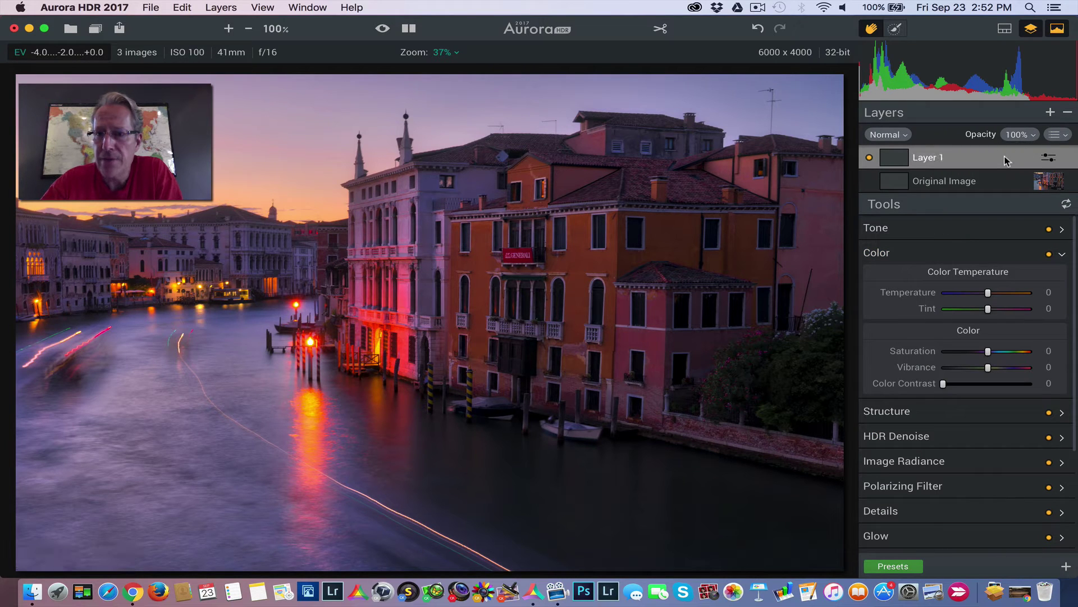
left_click(1059, 135)
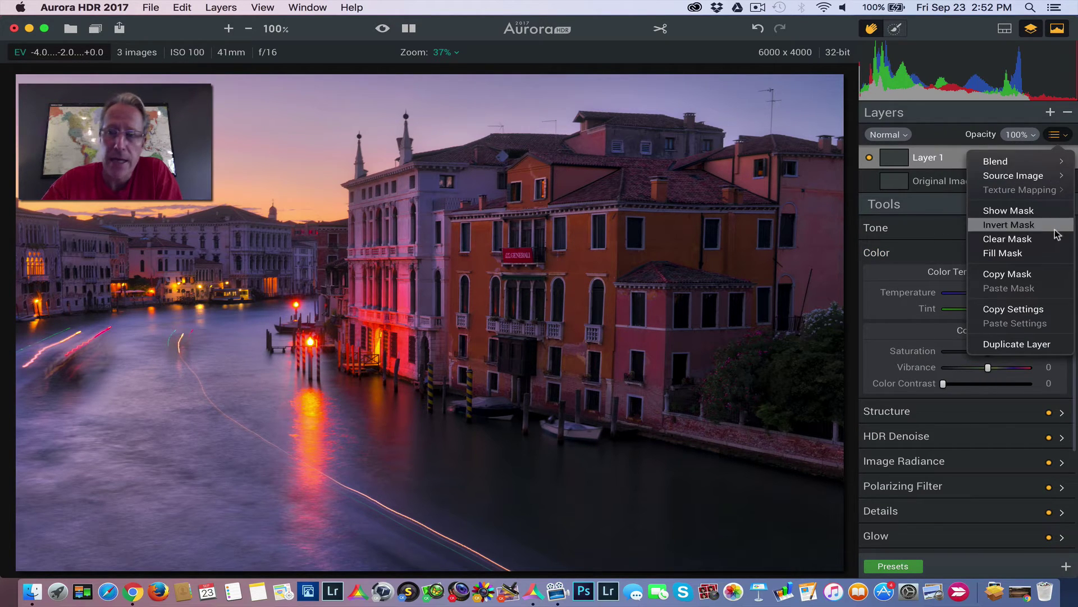
Select luminosity zones 1 through 9 and generate Layer 1's luminosity mask from them
left_click(1061, 136)
mouse_move(981, 65)
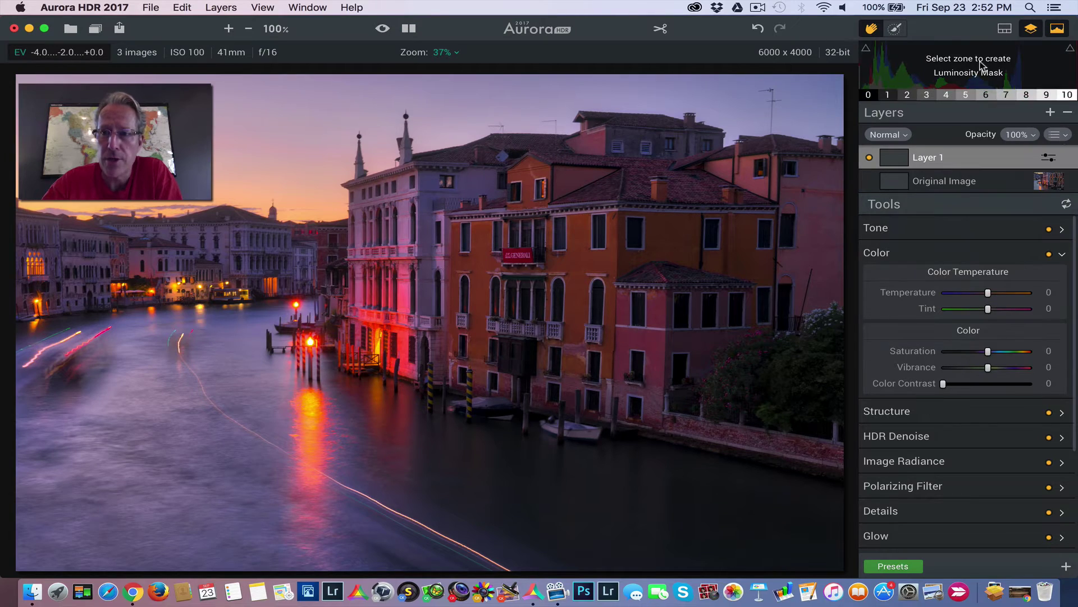
left_click_drag(905, 97, 1007, 96)
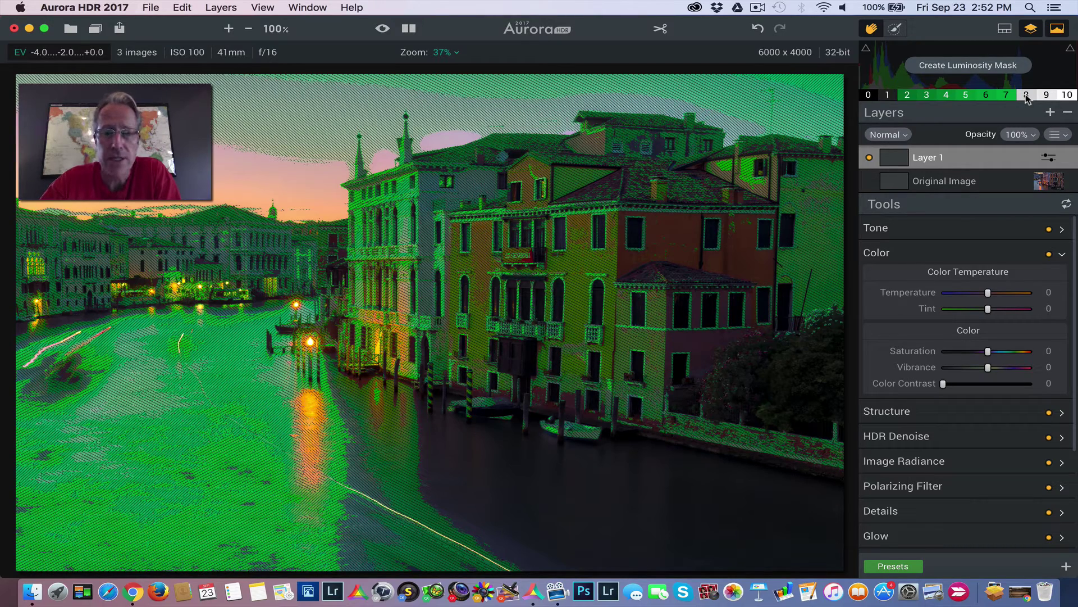
left_click(1026, 97)
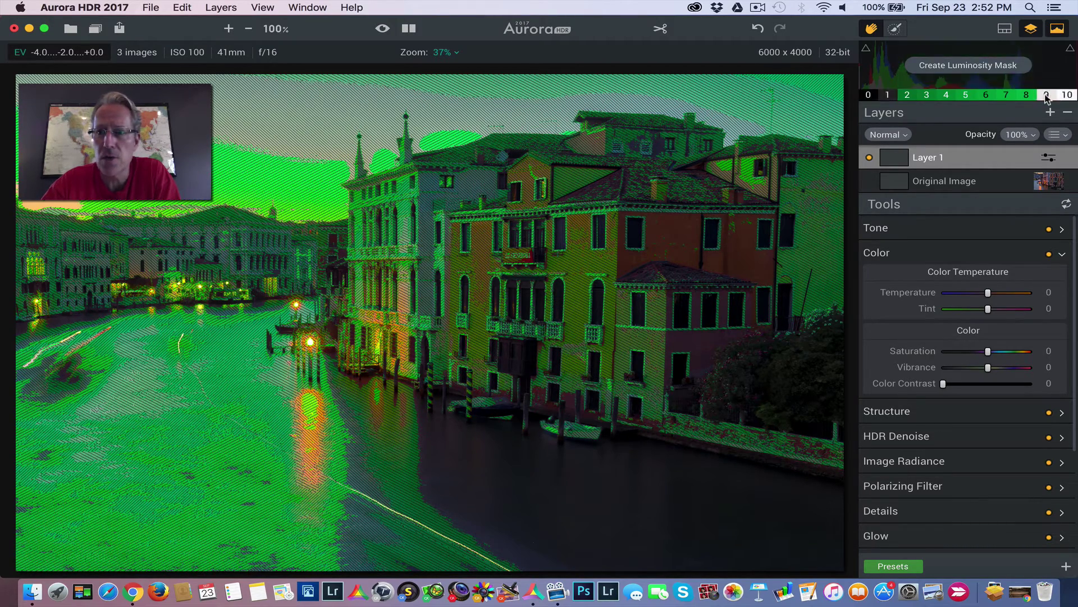
left_click(1046, 97)
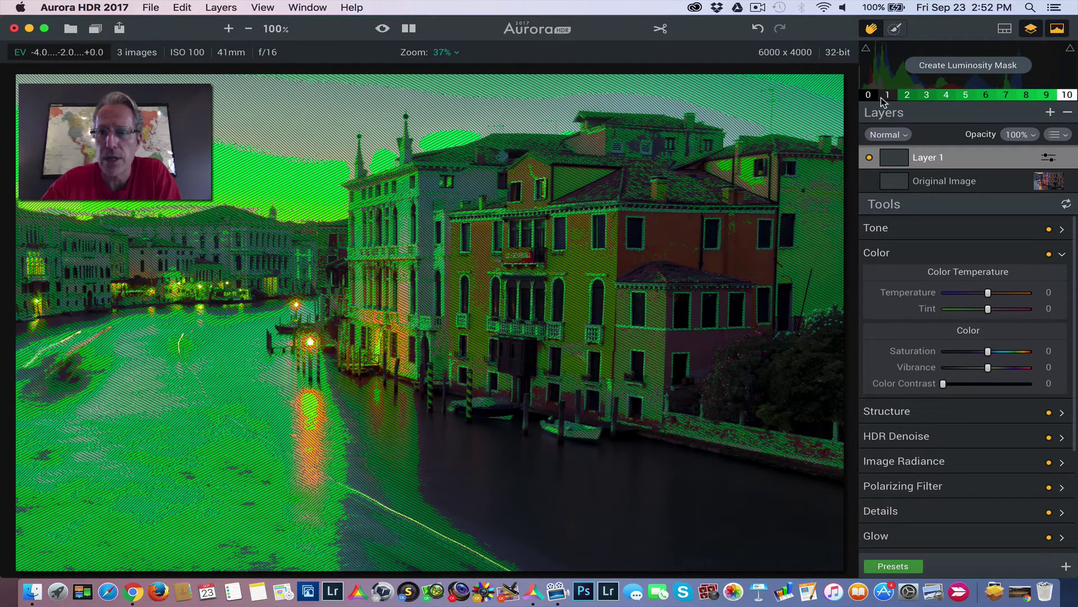
left_click(887, 97)
left_click(965, 66)
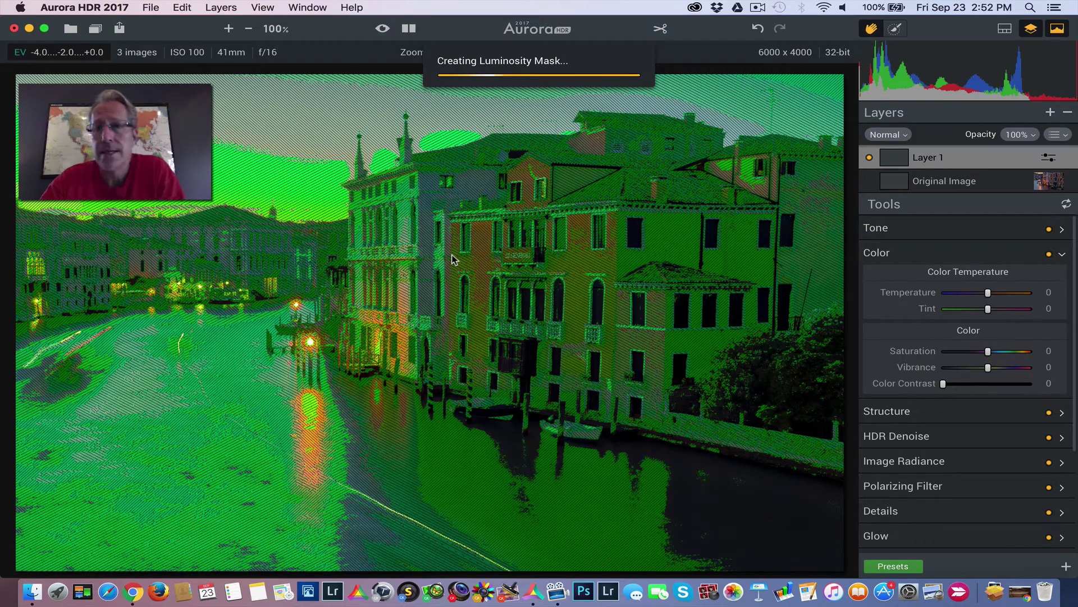
mouse_move(955, 70)
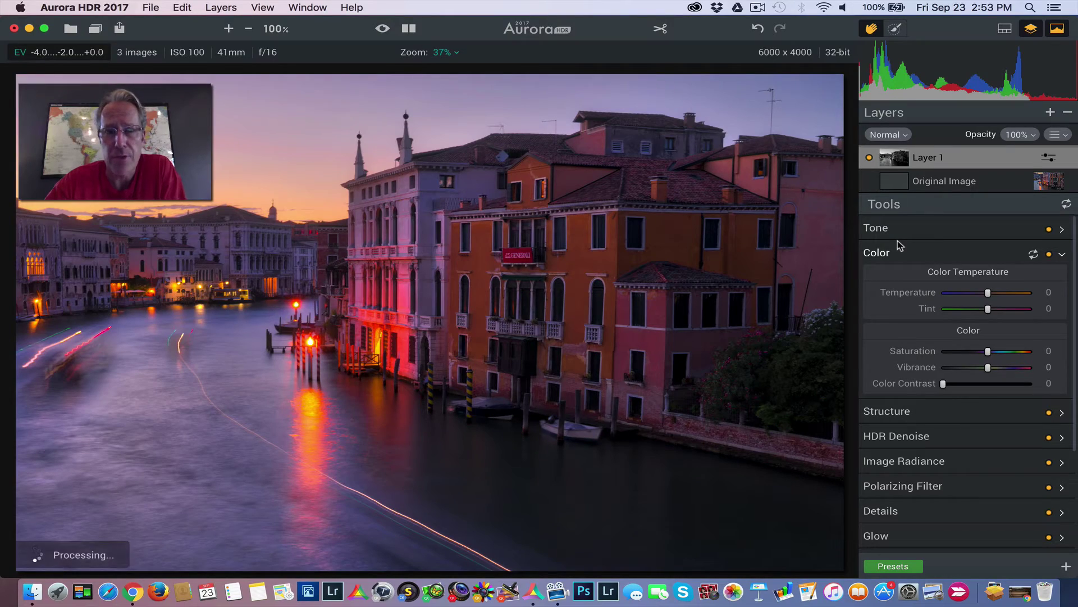
Set Layer 1's Temperature to -50 and Tint to -18, toggling the layer to compare
left_click(954, 257)
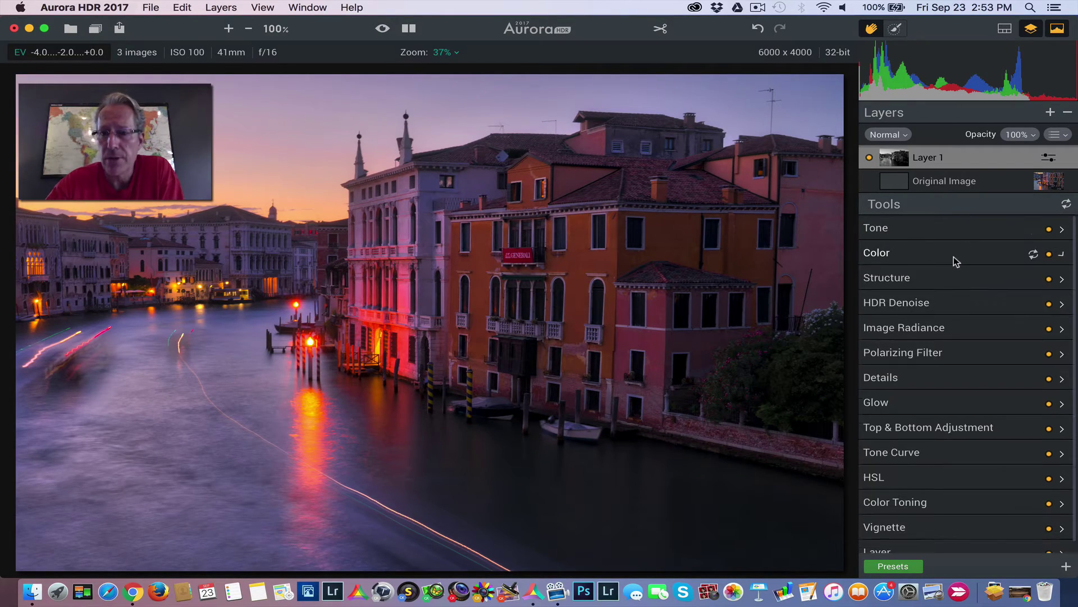
left_click(954, 257)
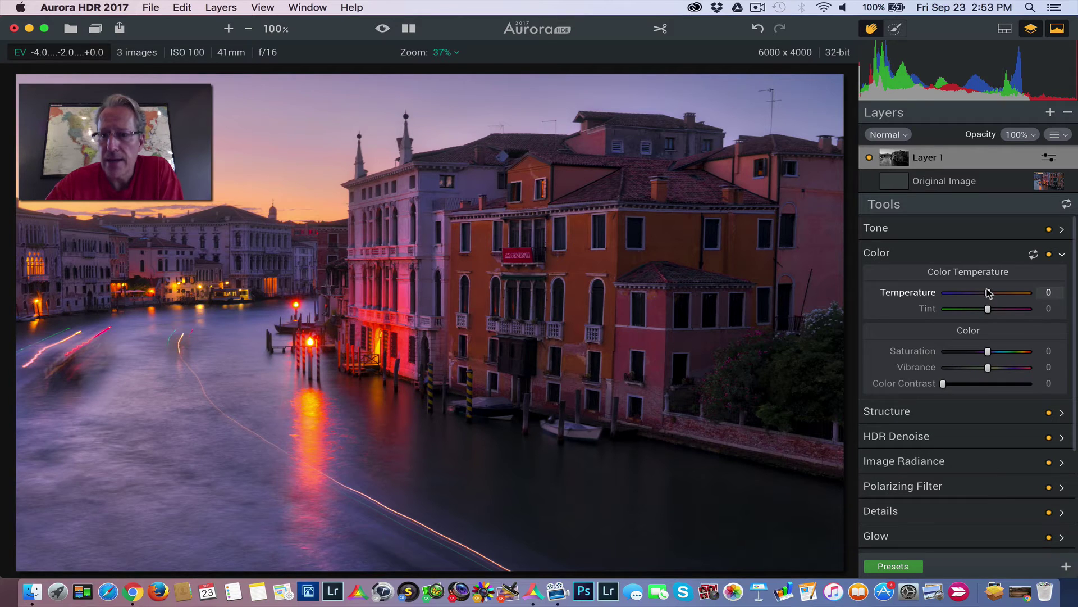
mouse_move(988, 292)
left_mouse_down()
mouse_move(964, 296)
mouse_move(979, 311)
left_mouse_up()
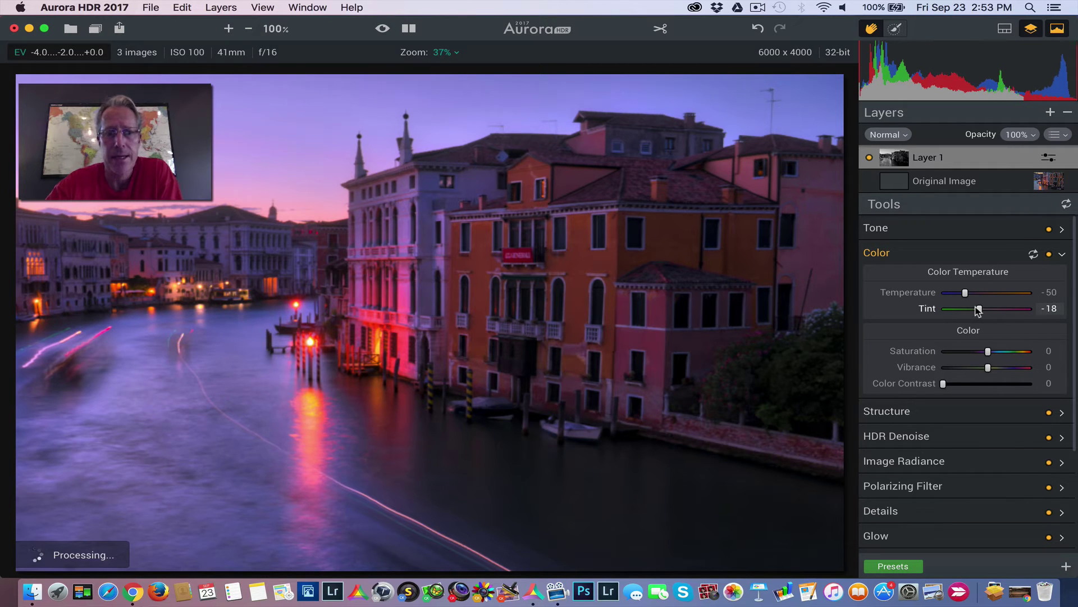
left_click(869, 159)
left_click(869, 158)
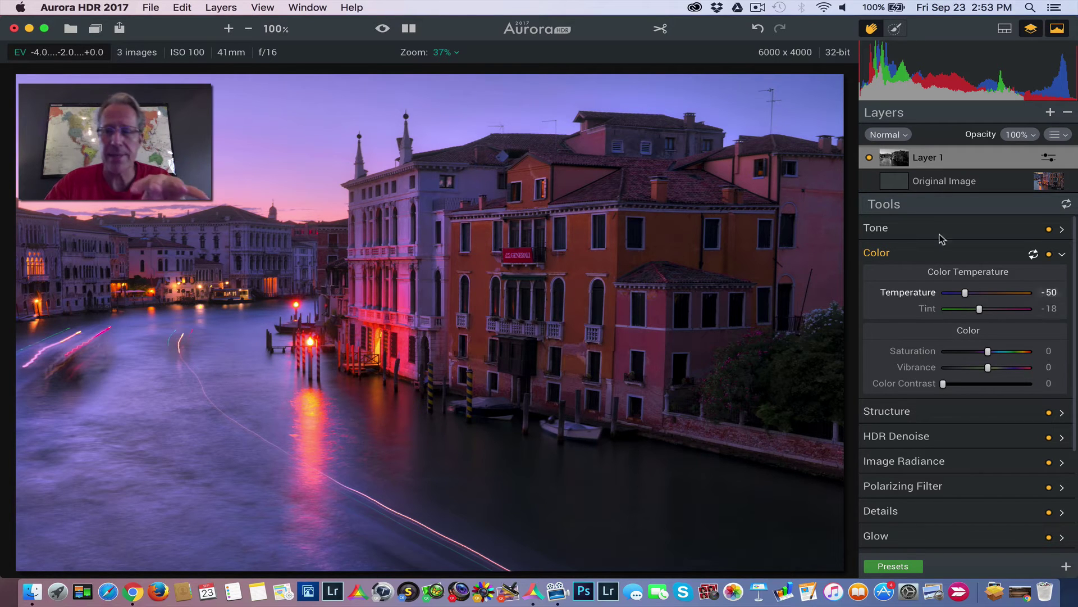
Resize the brush and paint Layer 1's mask over the upper-right sky
left_click(895, 28)
key("bracketleft")
key("bracketleft")
key("bracketleft")
key("bracketleft")
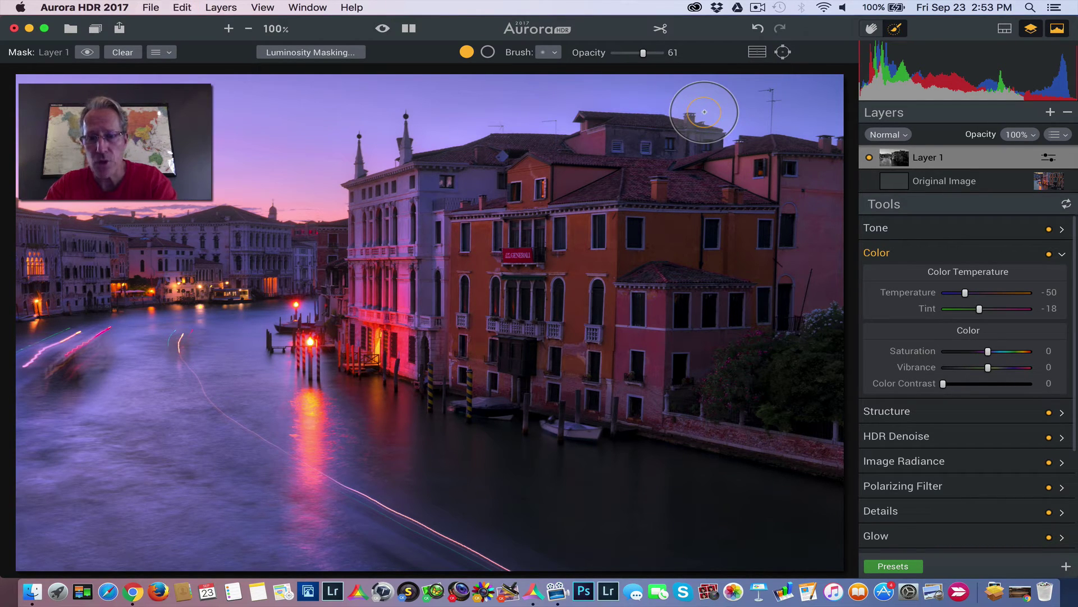
key("bracketright")
key("bracketright")
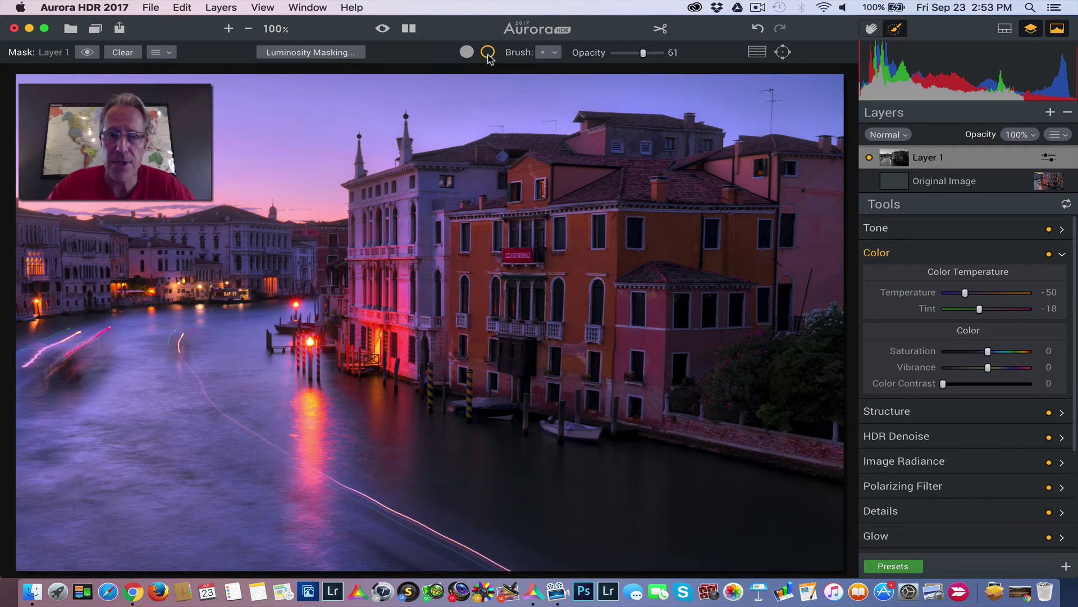
left_click_drag(676, 96, 825, 96)
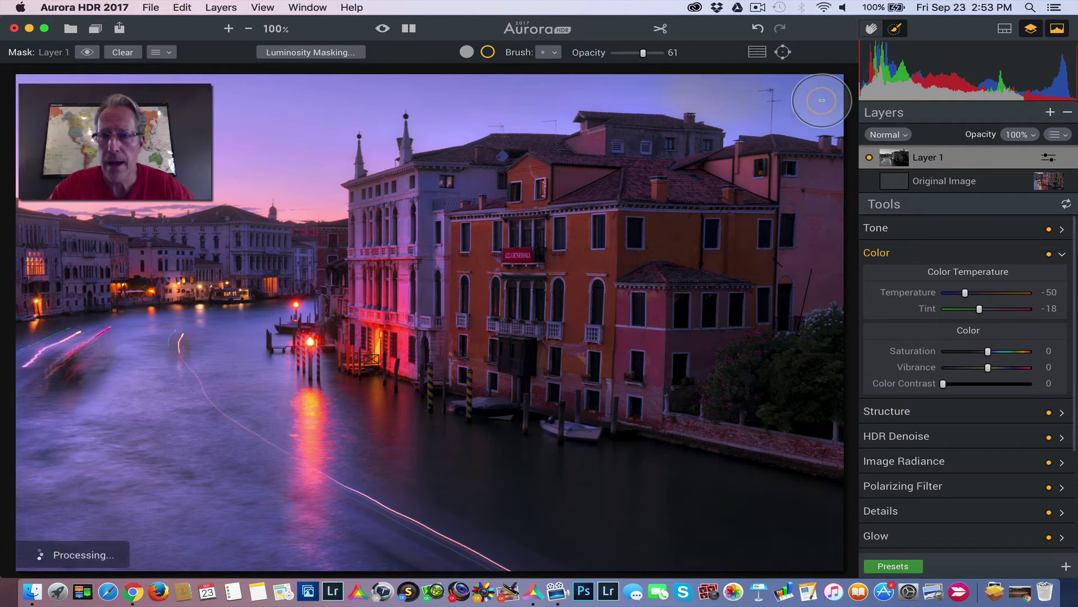
mouse_move(737, 122)
left_mouse_down()
mouse_move(812, 123)
mouse_move(713, 130)
mouse_move(842, 114)
mouse_move(651, 111)
mouse_move(591, 98)
mouse_move(622, 91)
mouse_move(369, 145)
mouse_move(507, 93)
mouse_move(349, 93)
mouse_move(341, 99)
mouse_move(392, 141)
mouse_move(300, 203)
mouse_move(39, 191)
mouse_move(14, 186)
mouse_move(4, 148)
mouse_move(344, 140)
mouse_move(250, 133)
mouse_move(325, 106)
mouse_move(242, 101)
mouse_move(254, 96)
mouse_move(159, 78)
mouse_move(221, 96)
mouse_move(2, 95)
mouse_move(2, 86)
mouse_move(29, 181)
mouse_move(243, 155)
mouse_move(299, 163)
mouse_move(519, 99)
mouse_move(805, 102)
mouse_move(817, 124)
mouse_move(739, 137)
mouse_move(729, 134)
mouse_move(841, 91)
left_mouse_up()
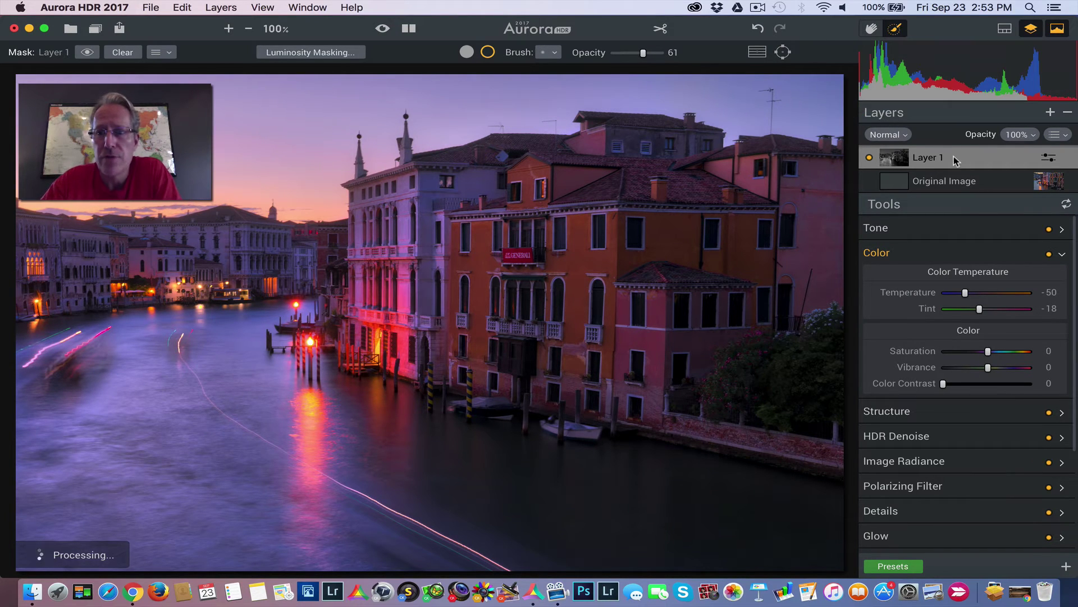
With the mask overlay shown, paint the sky above the roofs at brush opacity 100, then hide the overlay
left_click(1056, 135)
left_click(1021, 211)
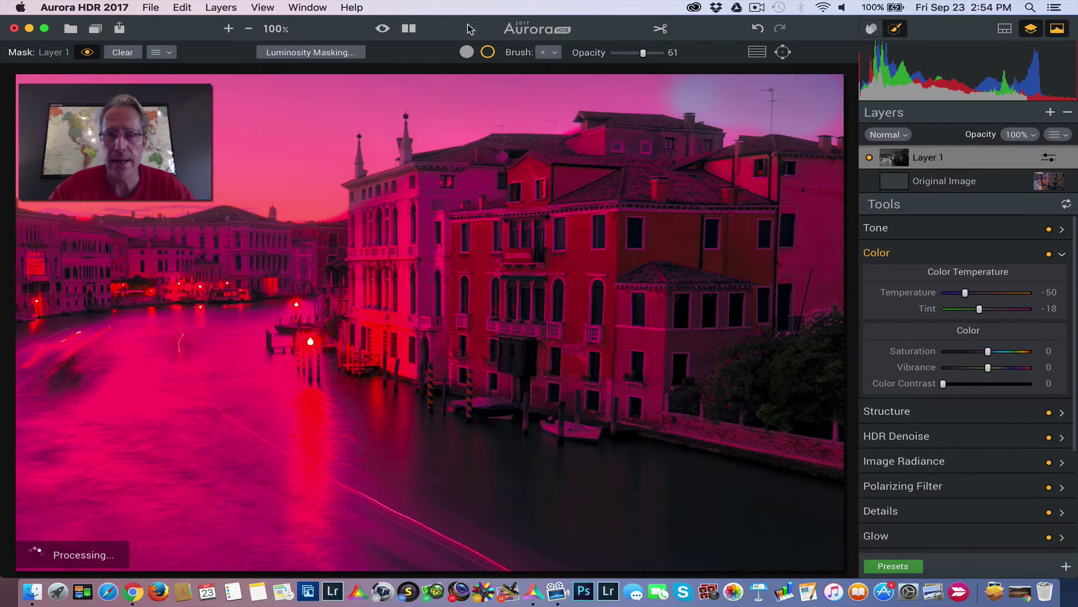
left_click(549, 53)
left_click_drag(568, 105, 610, 105)
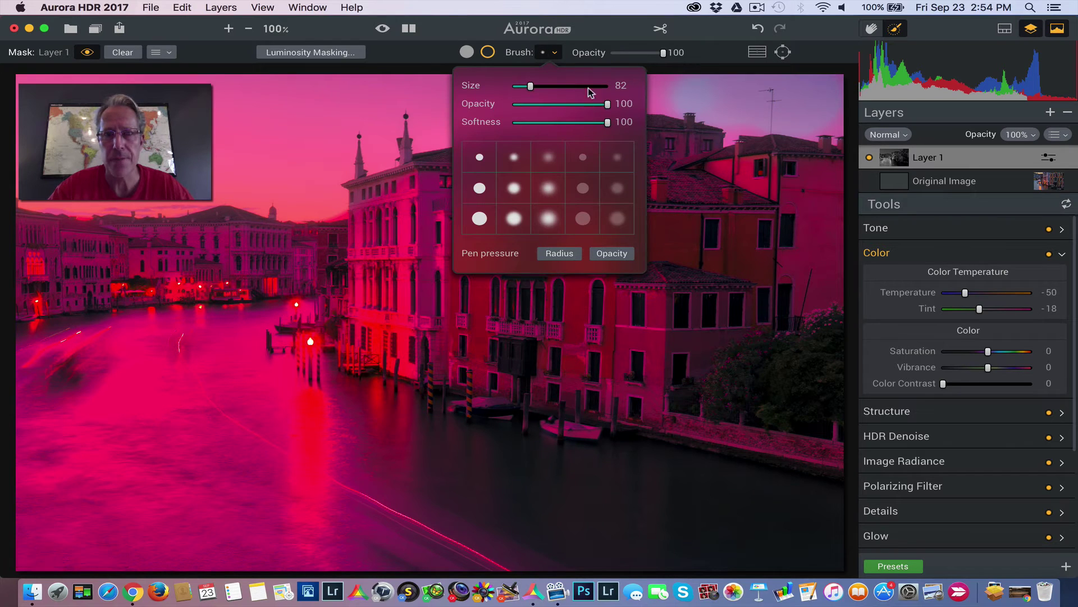
left_click(549, 54)
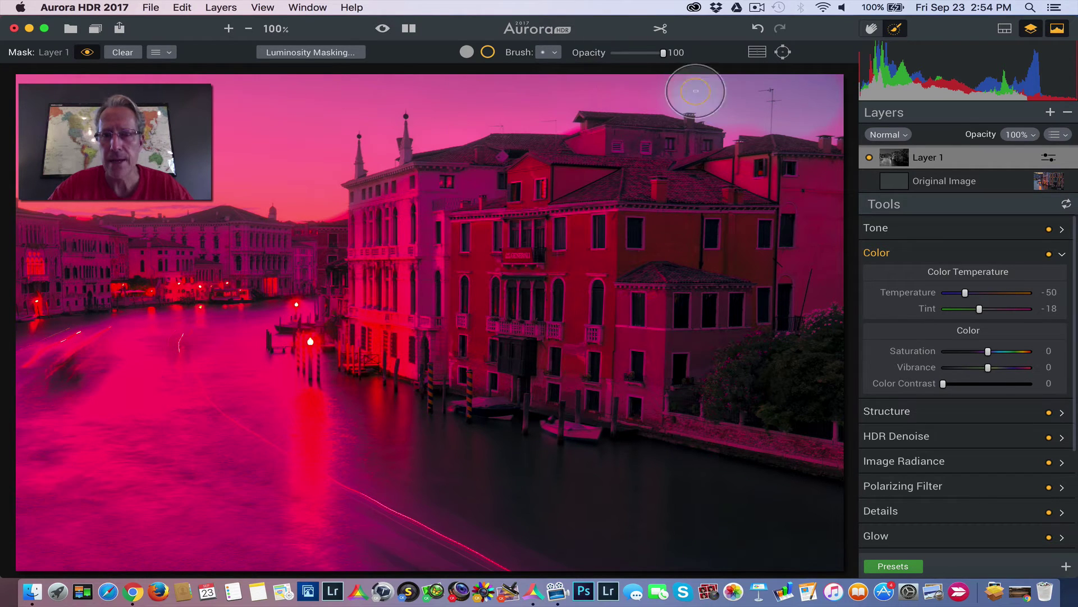
mouse_move(819, 113)
left_mouse_down()
mouse_move(705, 127)
mouse_move(717, 126)
mouse_move(579, 112)
mouse_move(463, 127)
mouse_move(584, 127)
mouse_move(441, 124)
mouse_move(360, 158)
mouse_move(426, 149)
mouse_move(327, 184)
mouse_move(325, 205)
mouse_move(295, 212)
mouse_move(111, 198)
mouse_move(213, 196)
mouse_move(10, 202)
mouse_move(5, 140)
mouse_move(300, 163)
mouse_move(225, 132)
mouse_move(336, 114)
mouse_move(35, 98)
mouse_move(4, 111)
mouse_move(5, 162)
mouse_move(9, 100)
mouse_move(149, 94)
mouse_move(492, 108)
mouse_move(584, 82)
mouse_move(320, 120)
mouse_move(264, 172)
mouse_move(319, 138)
mouse_move(416, 108)
mouse_move(638, 82)
mouse_move(783, 96)
left_mouse_up()
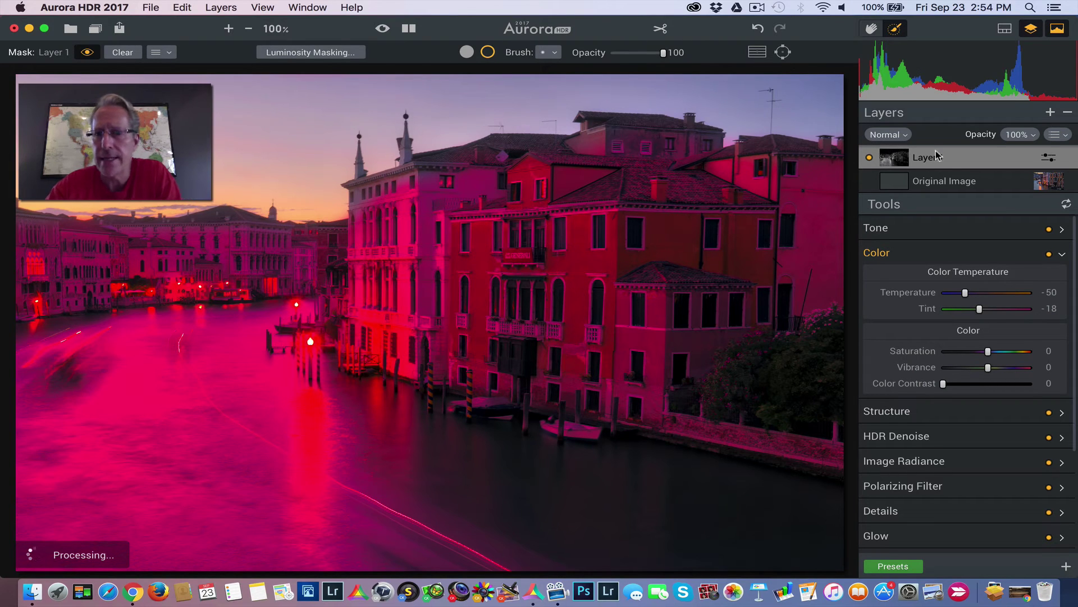
left_click(1063, 137)
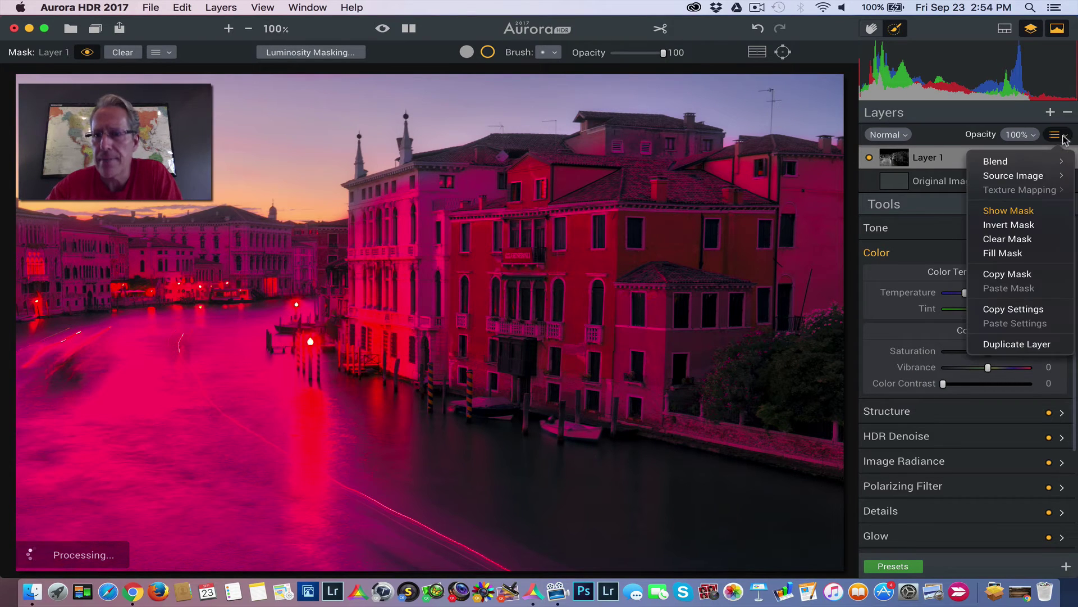
left_click(1028, 211)
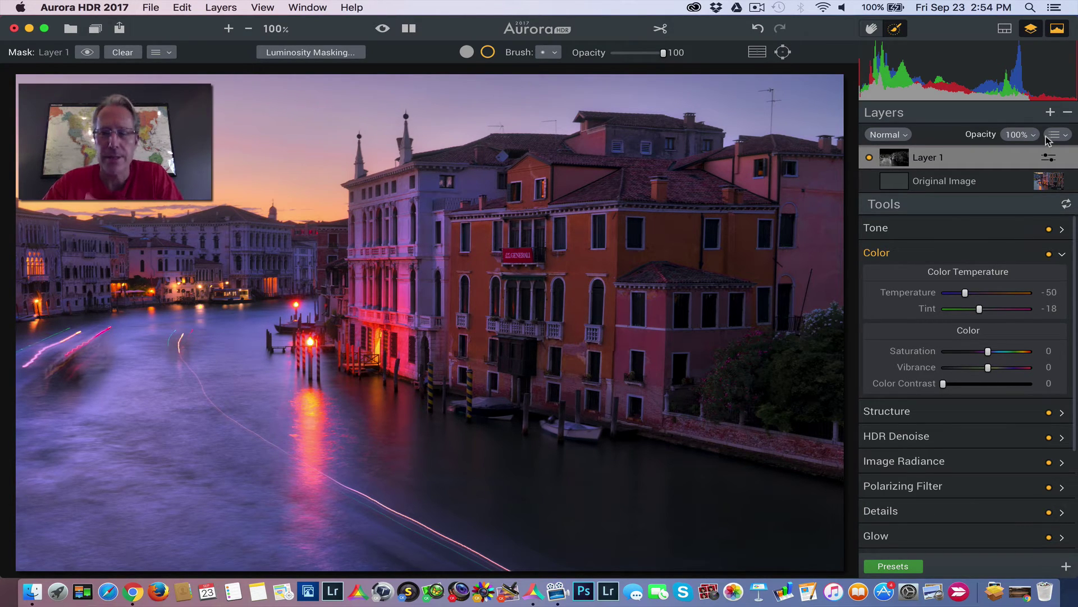
Delete Layer 1, reset the Original Image's tool adjustments to neutral, and show the add-layer choices
left_click(1069, 115)
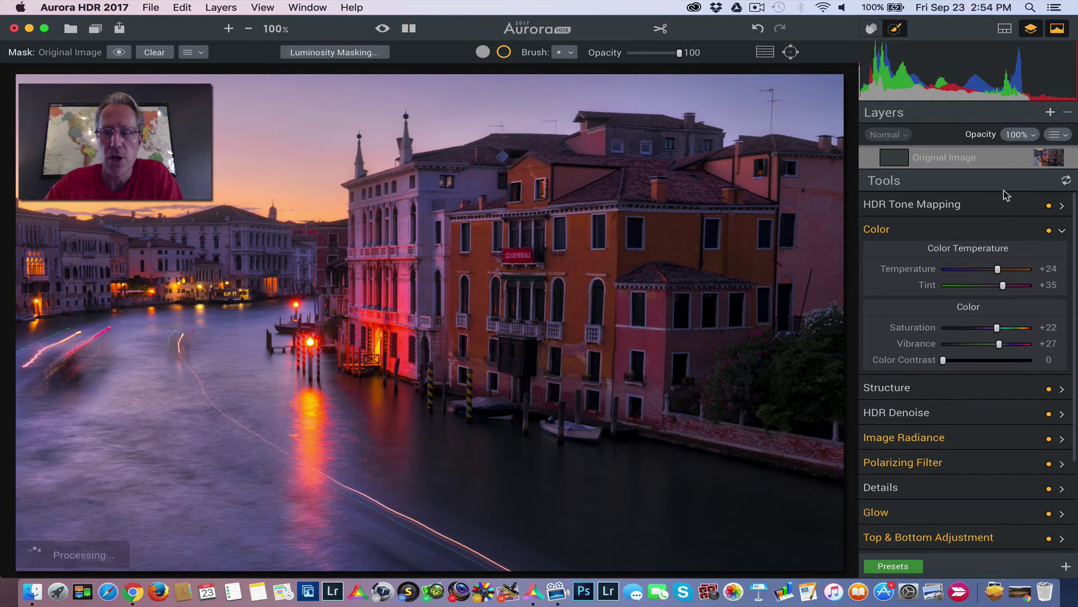
left_click(985, 230)
left_click(1067, 181)
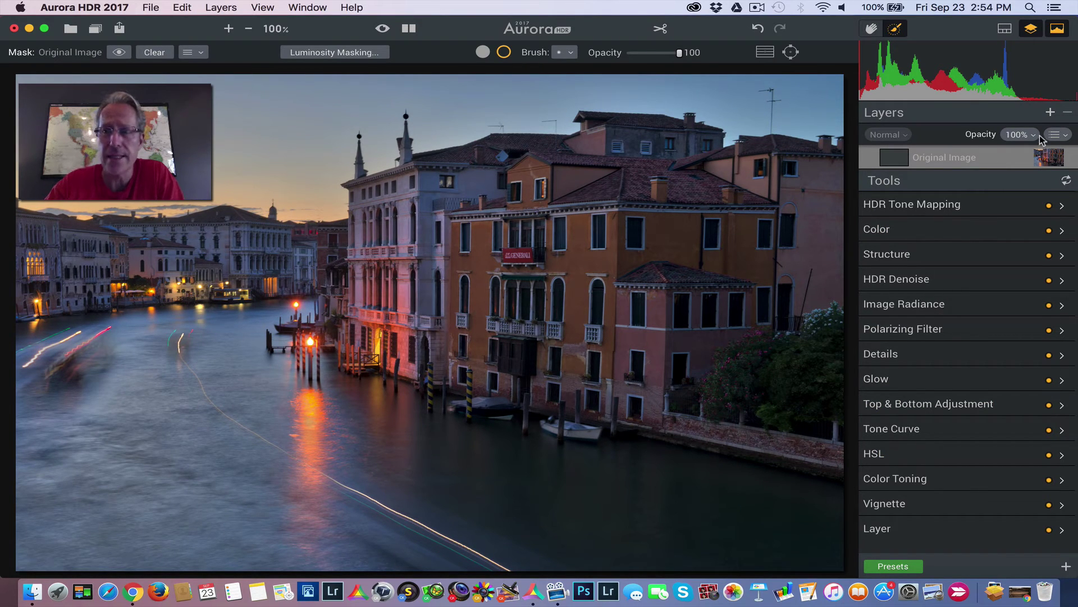
left_click(1051, 112)
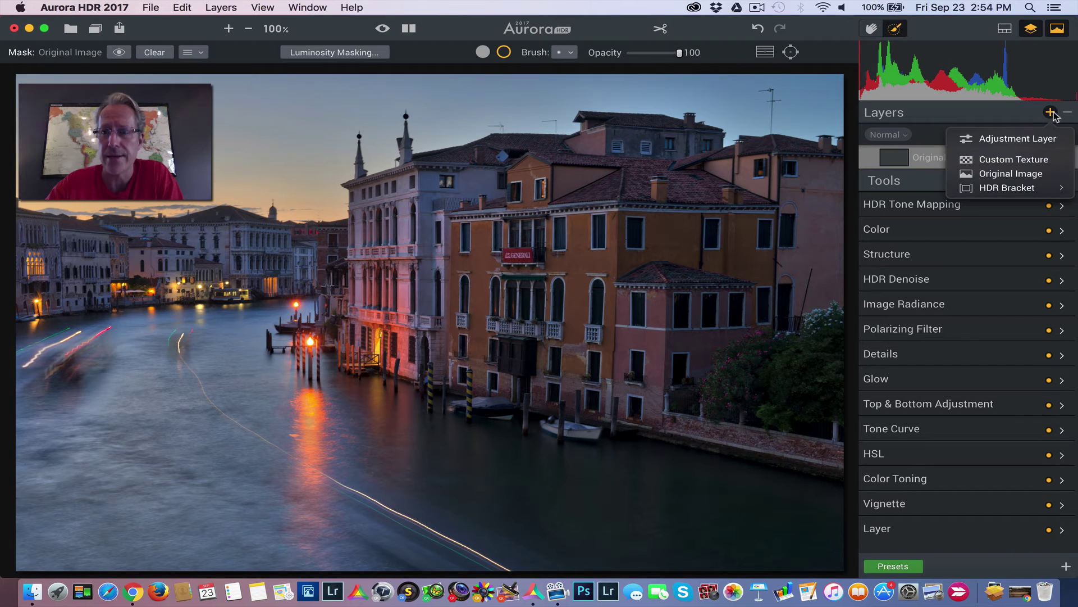
Load brick5.jpg from the Textures folder as a custom texture layer
left_click(1025, 160)
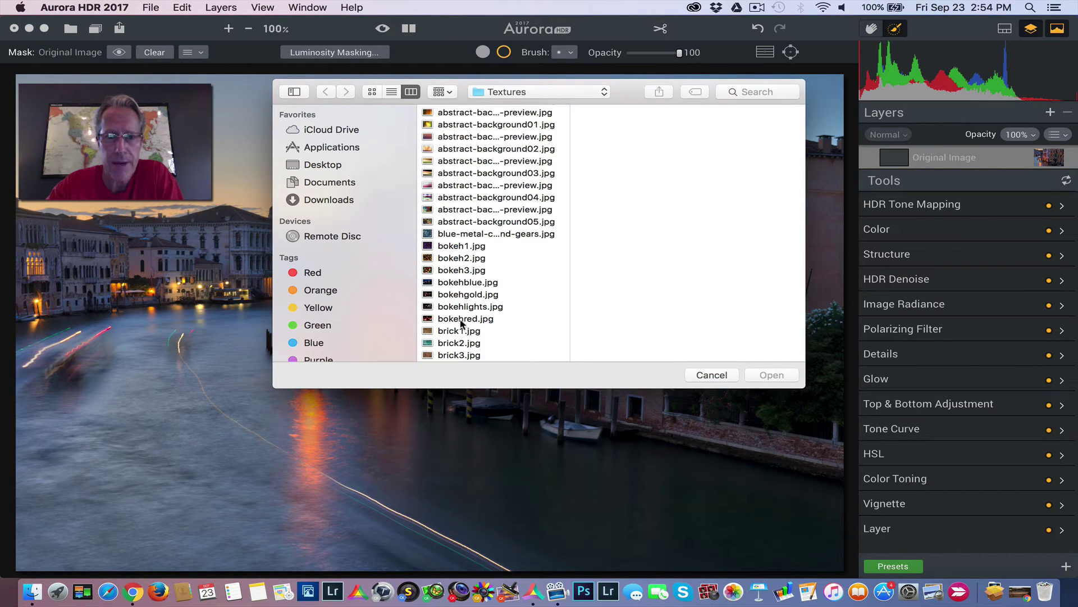
scroll(475, 264, "down", 5)
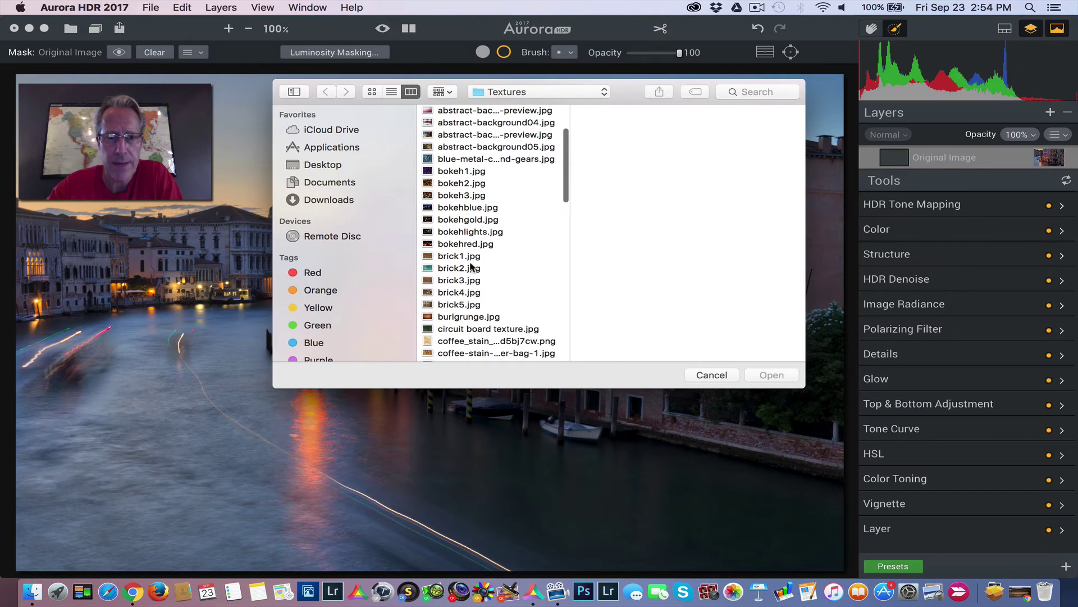
left_click(458, 305)
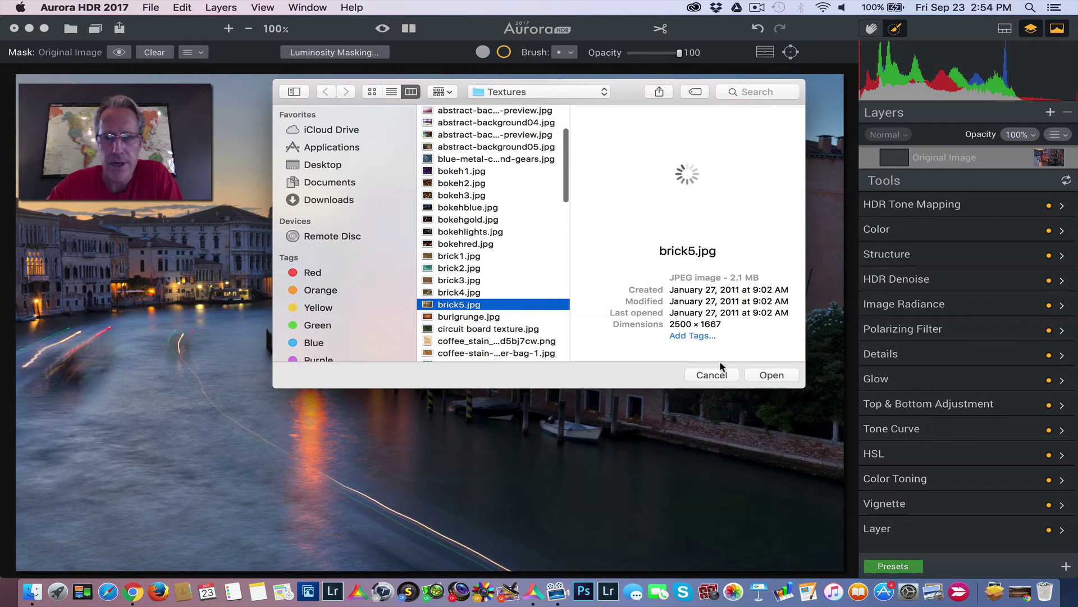
left_click(774, 375)
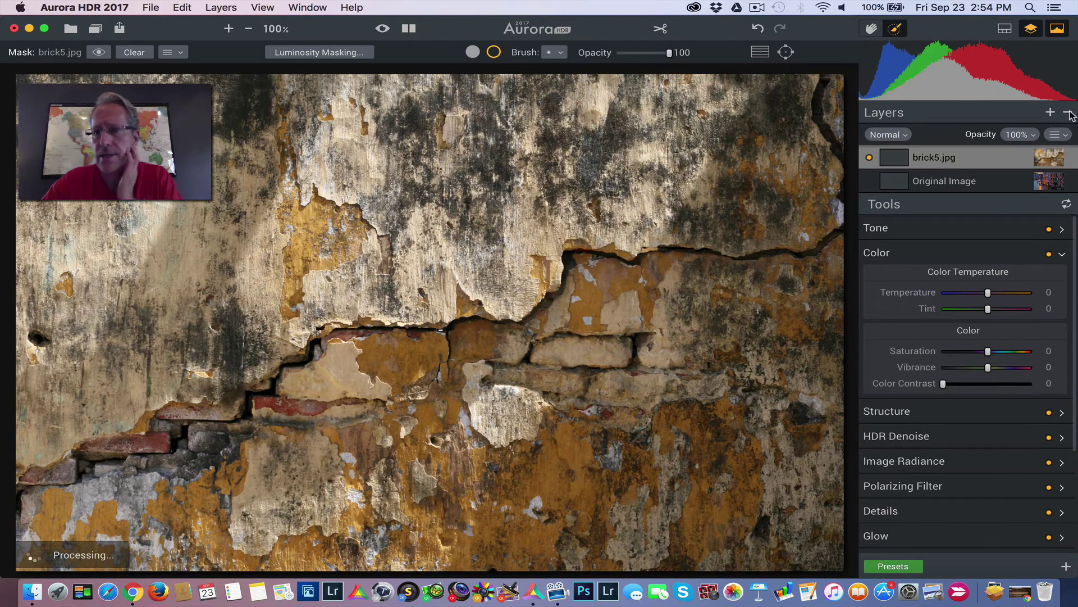
Delete the brick5.jpg layer and add burlgrunge.jpg as a custom texture layer instead
left_click(1069, 113)
left_click(1050, 111)
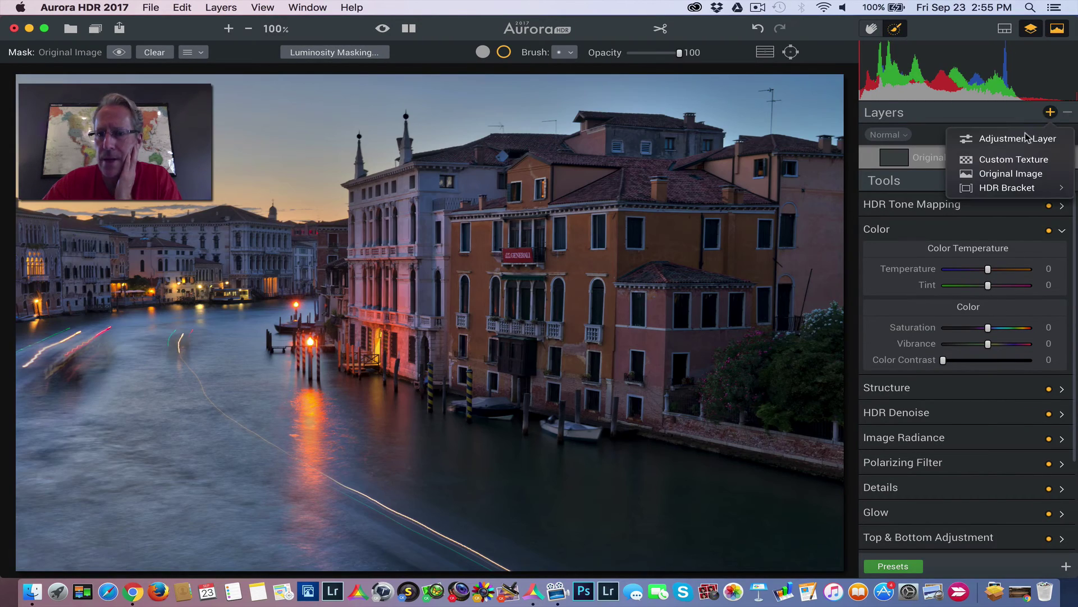
left_click(1015, 160)
scroll(521, 276, "down", 5)
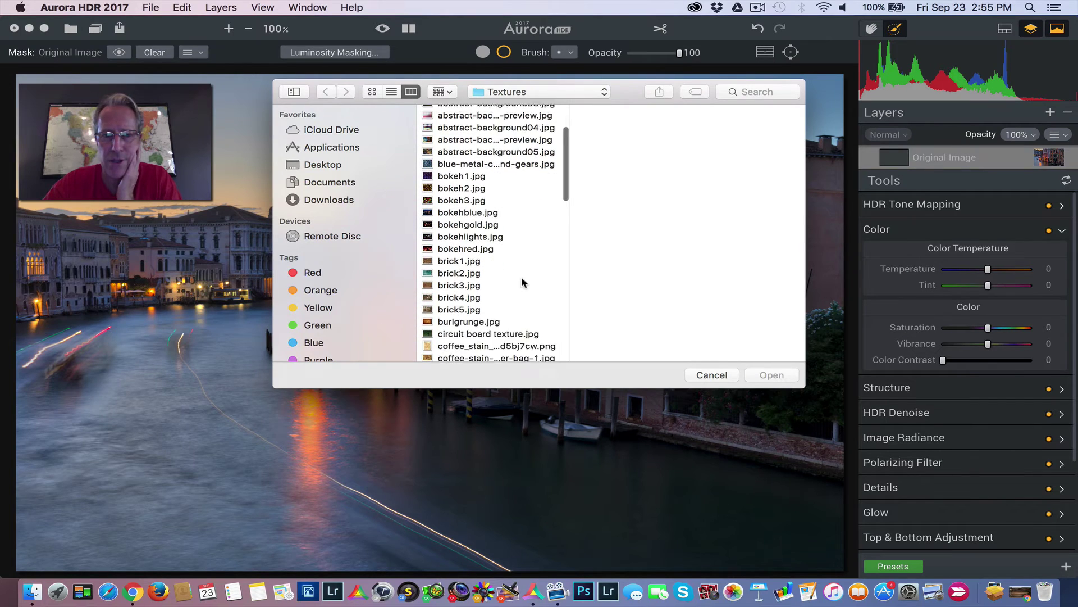
left_click(486, 296)
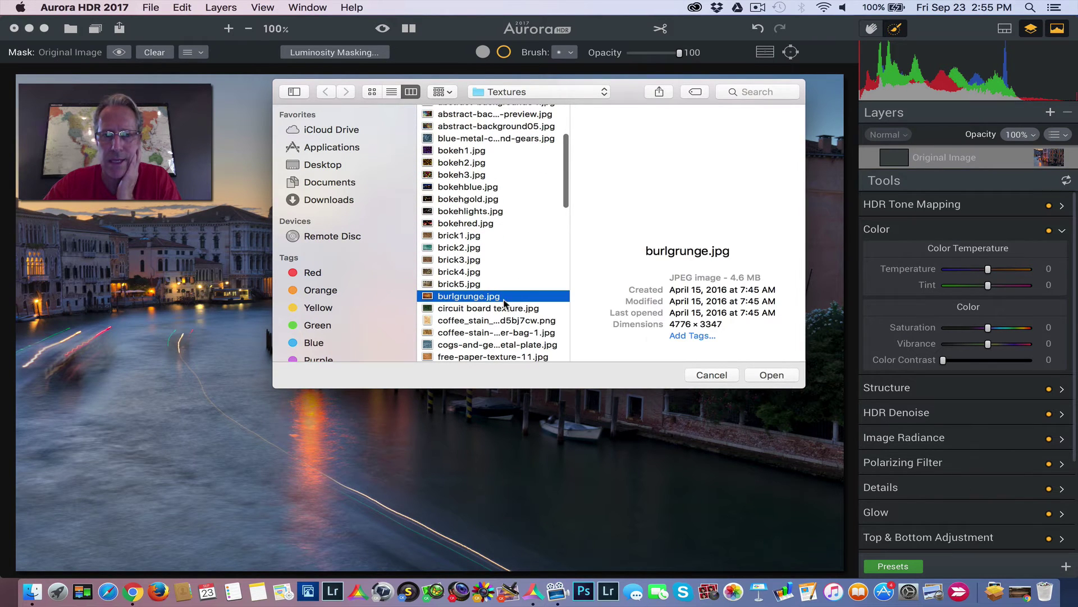
left_click(772, 379)
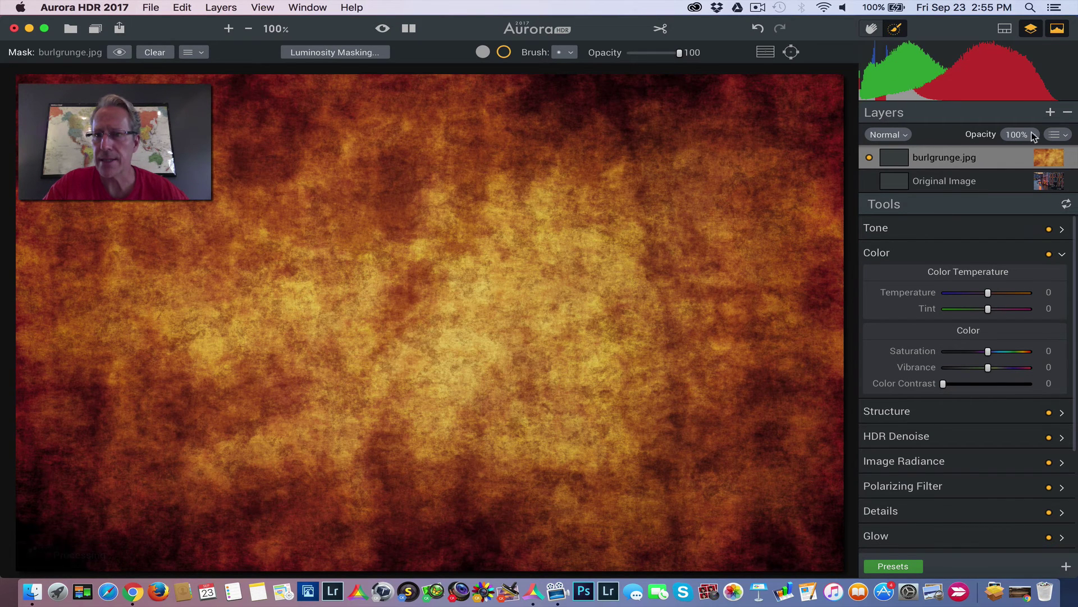
left_click(1031, 136)
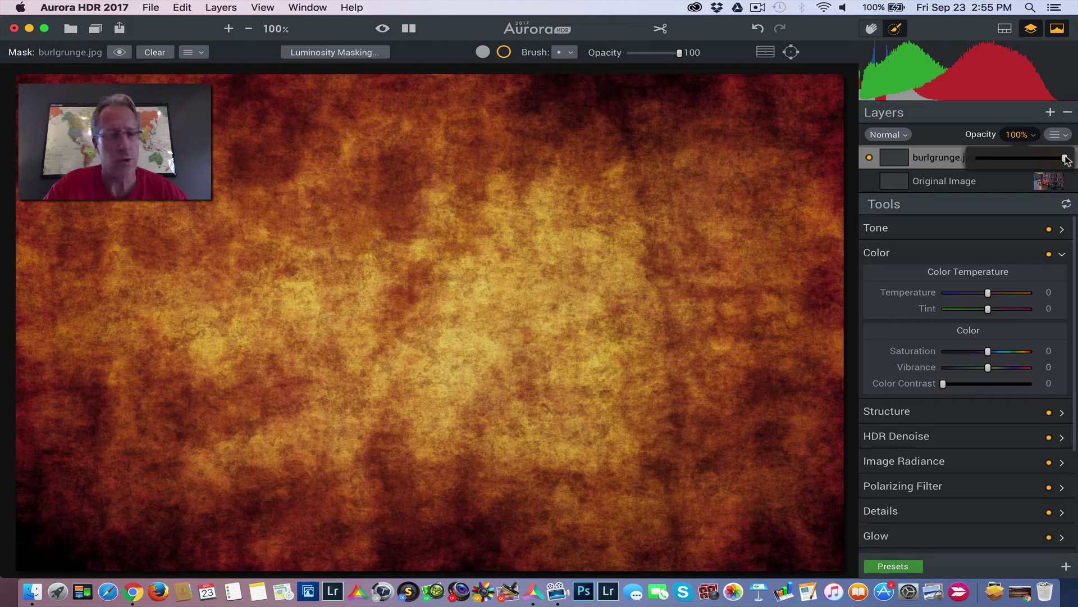
Fade the burlgrunge texture layer to 34% opacity and set the mask brush opacity to 50
left_click_drag(1065, 159, 1009, 168)
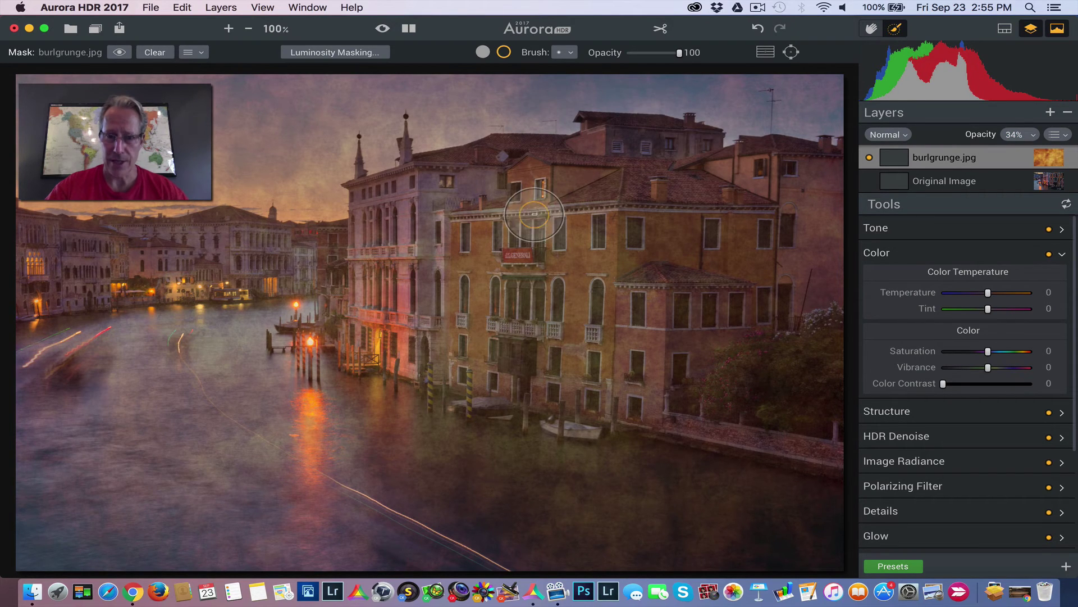
left_click(566, 54)
left_click_drag(625, 107, 583, 112)
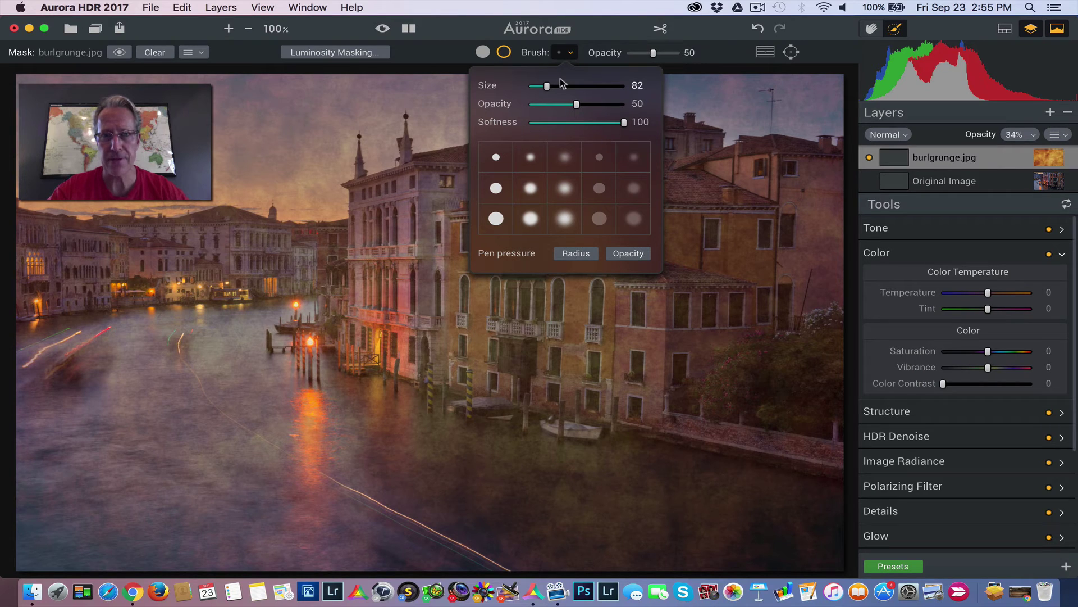
With the eraser brush, remove the grunge from the central palazzo and the background buildings
left_click(569, 54)
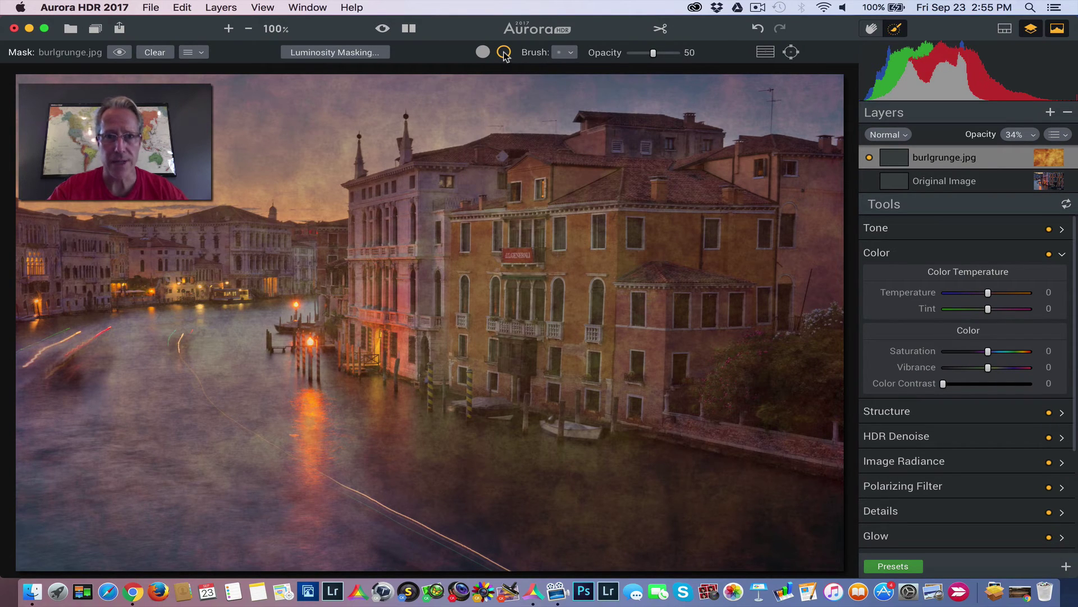
left_click(503, 52)
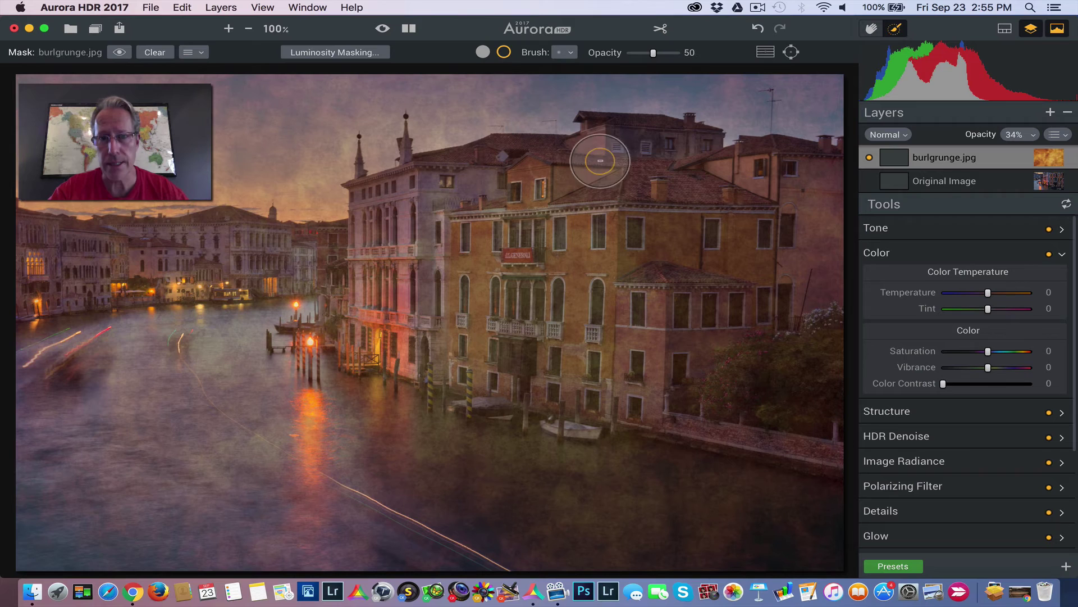
left_click_drag(597, 152, 806, 174)
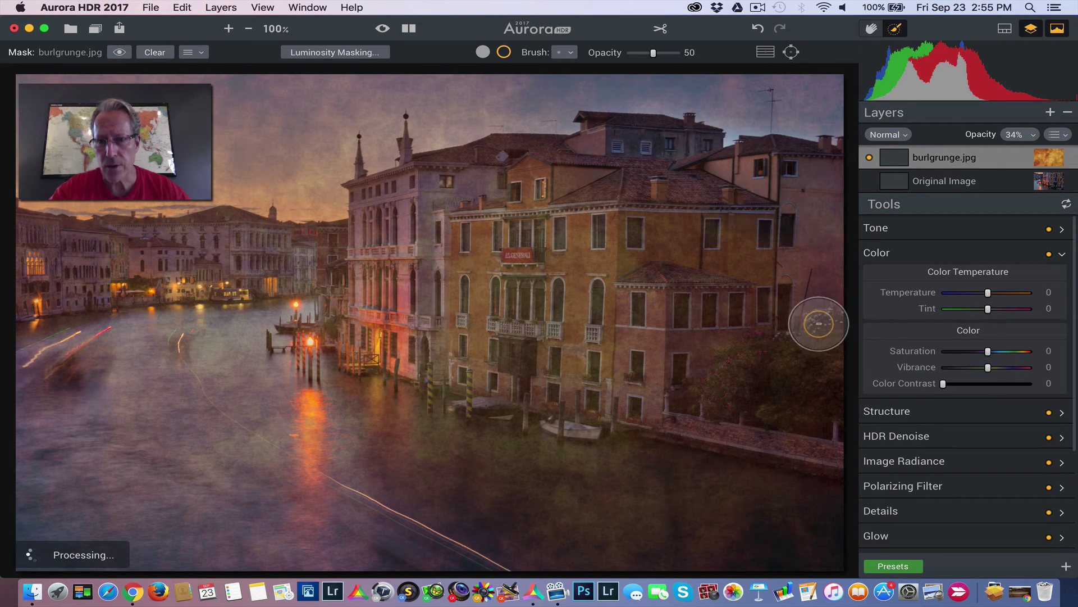
key("super+z")
key("bracketright")
key("bracketright")
key("bracketright")
key("bracketright")
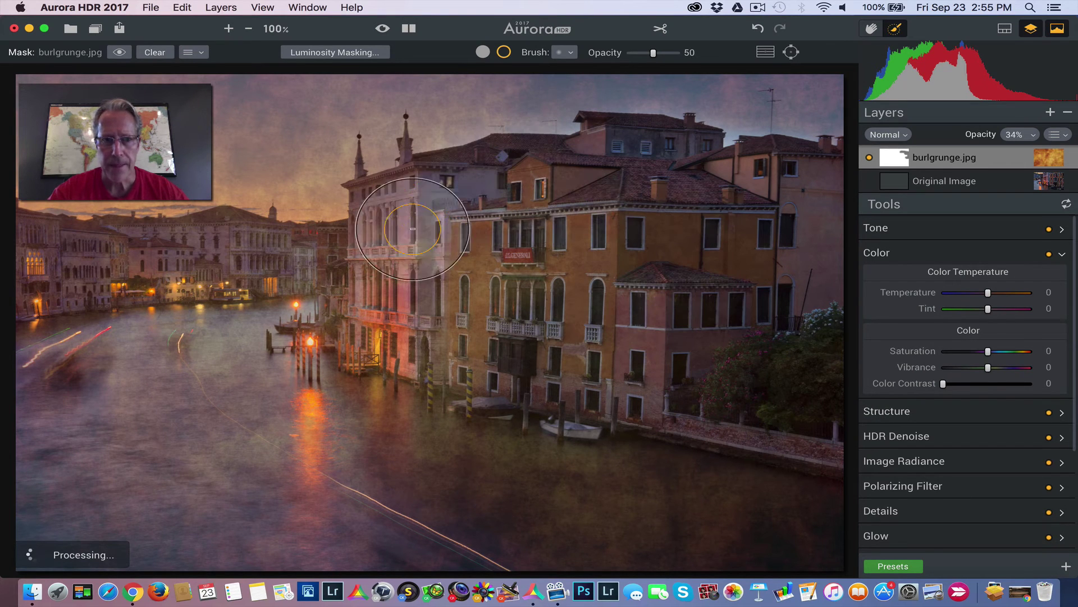
left_click_drag(576, 322, 579, 322)
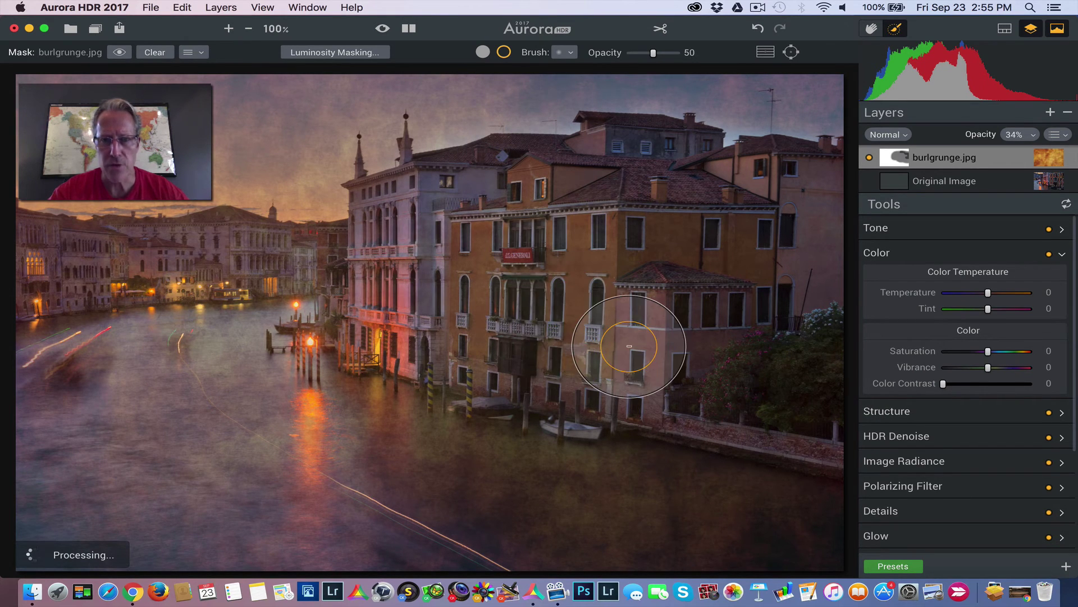
key("bracketleft")
key("bracketleft")
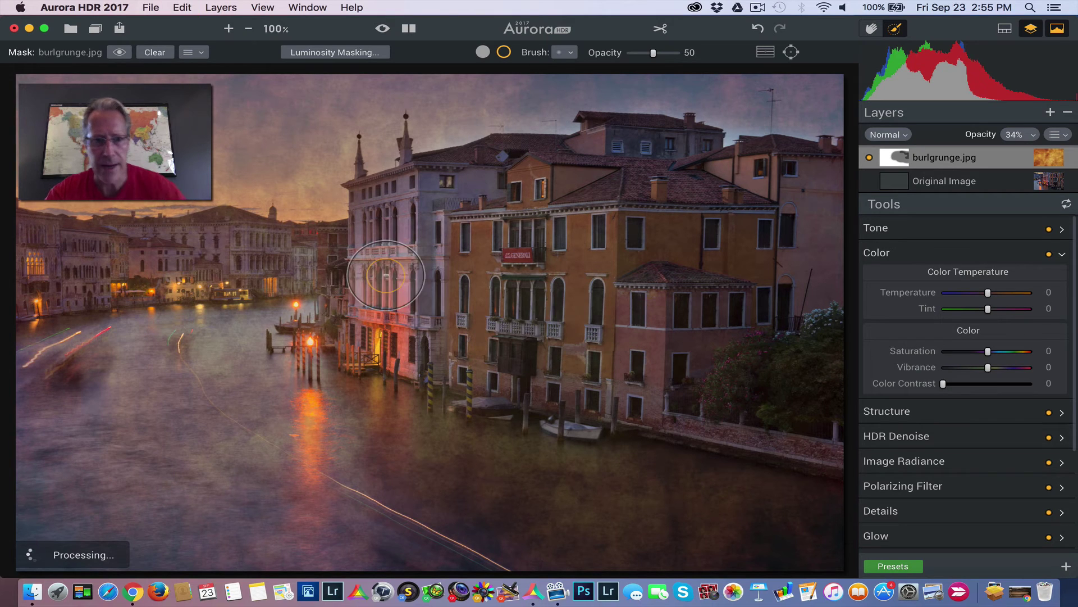
left_click_drag(275, 257, 67, 253)
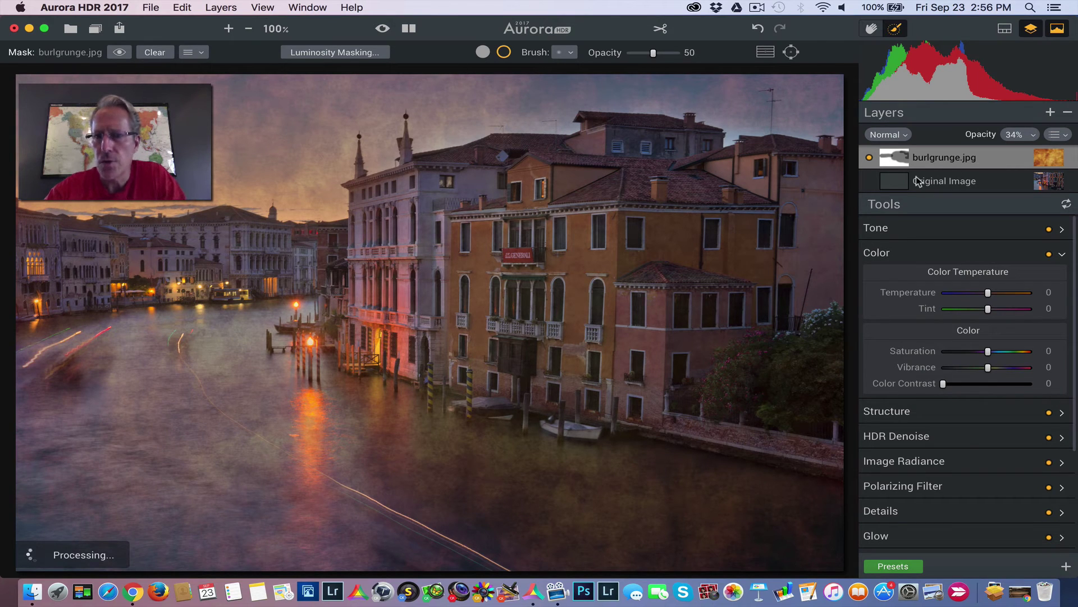
Show the red mask overlay, erase more grunge from the right-hand building, then hide the overlay
left_click(1056, 139)
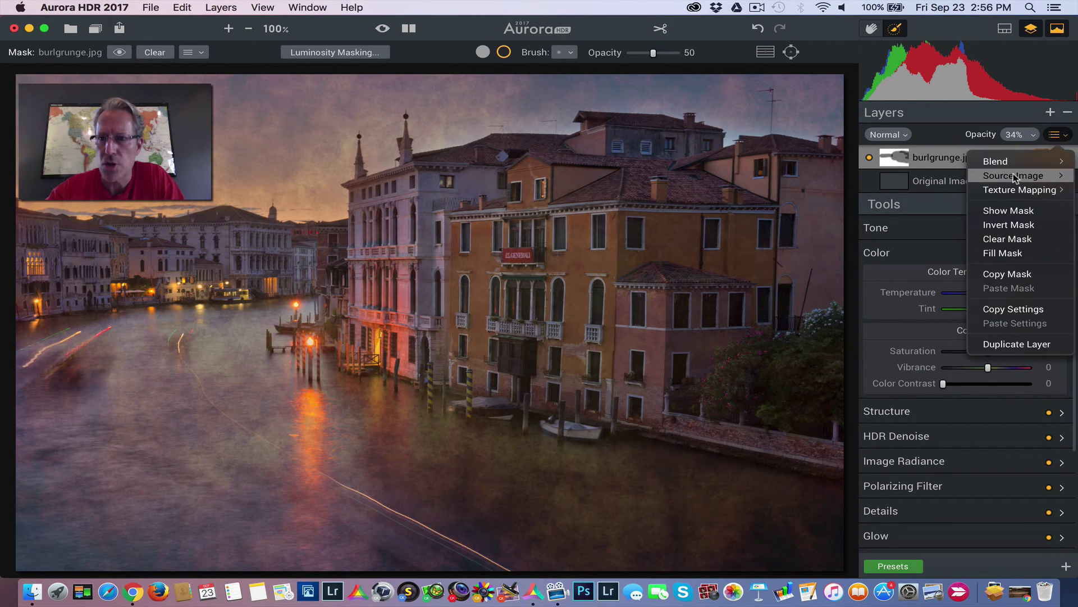
left_click(1010, 210)
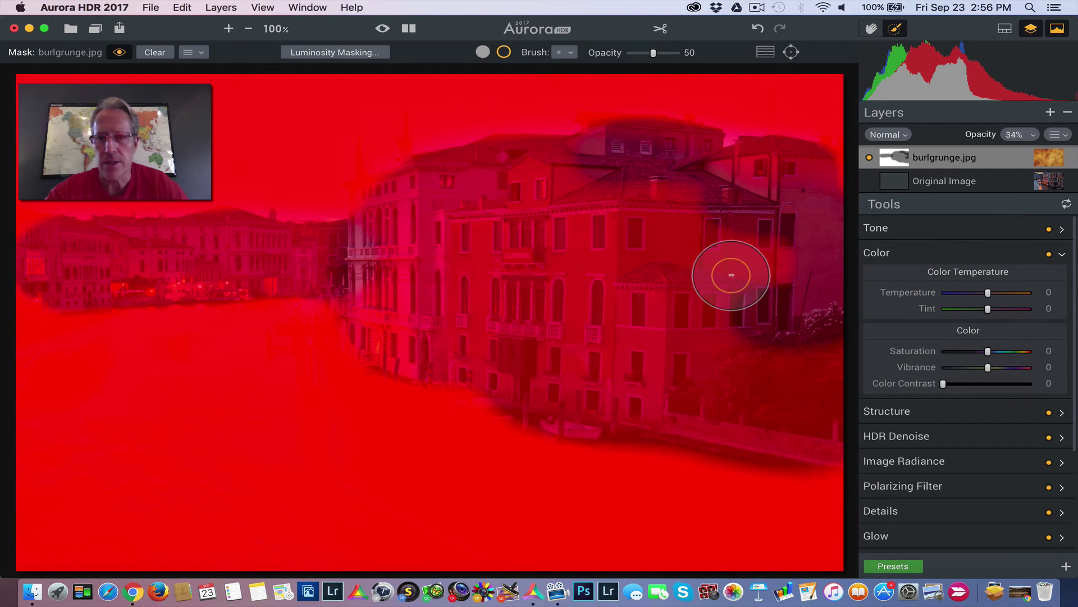
mouse_move(730, 275)
left_mouse_down()
mouse_move(605, 257)
mouse_move(710, 248)
mouse_move(522, 185)
mouse_move(412, 216)
mouse_move(391, 258)
mouse_move(232, 255)
mouse_move(30, 275)
mouse_move(364, 262)
mouse_move(482, 342)
mouse_move(639, 402)
mouse_move(849, 423)
mouse_move(581, 324)
mouse_move(537, 283)
mouse_move(527, 253)
mouse_move(688, 318)
mouse_move(753, 259)
left_mouse_up()
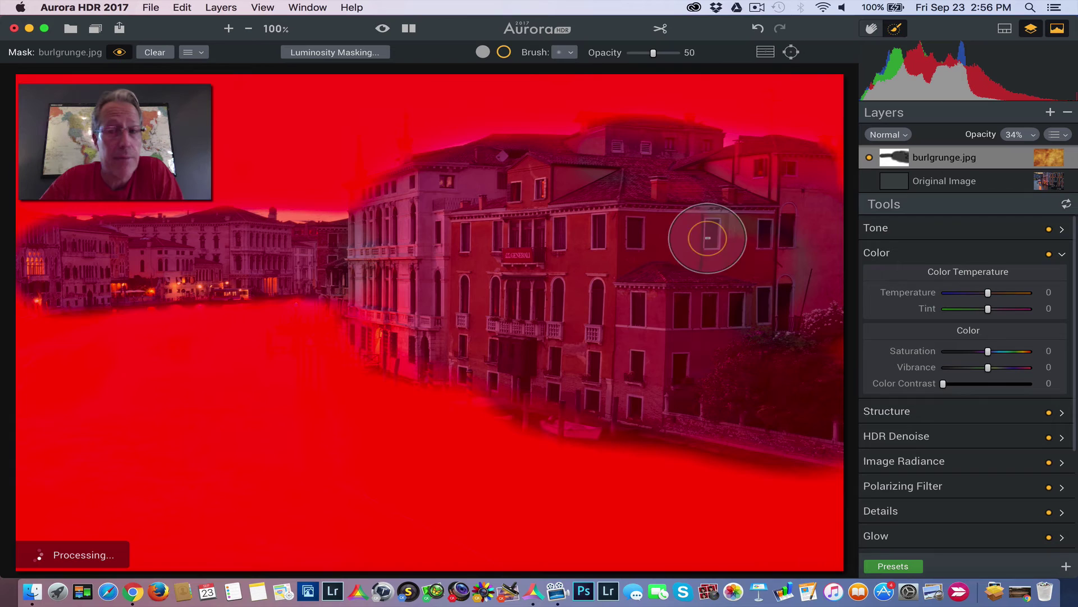
left_click(1056, 136)
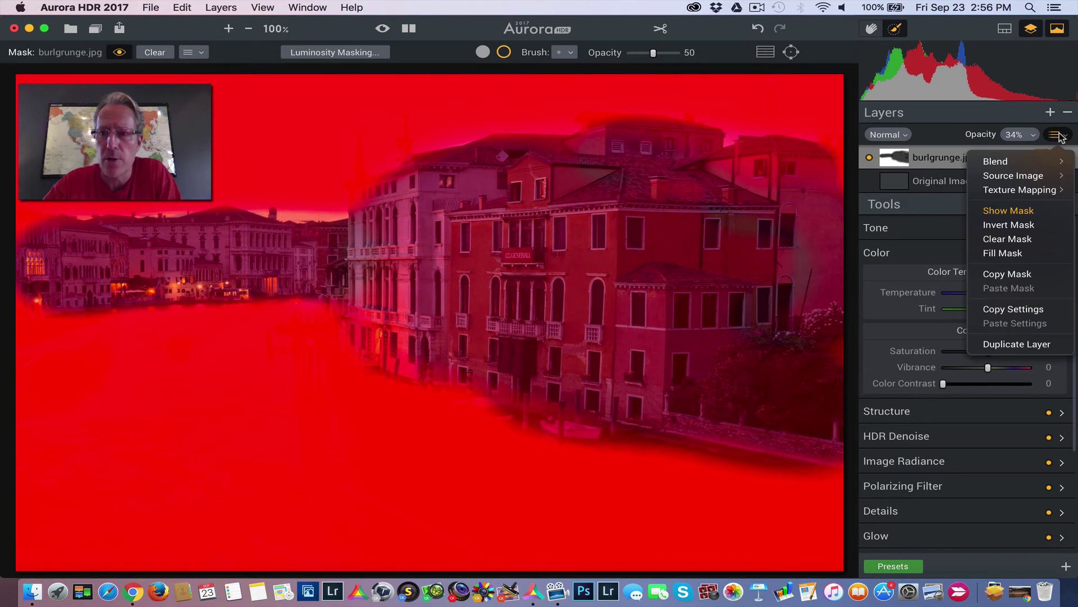
left_click(1000, 211)
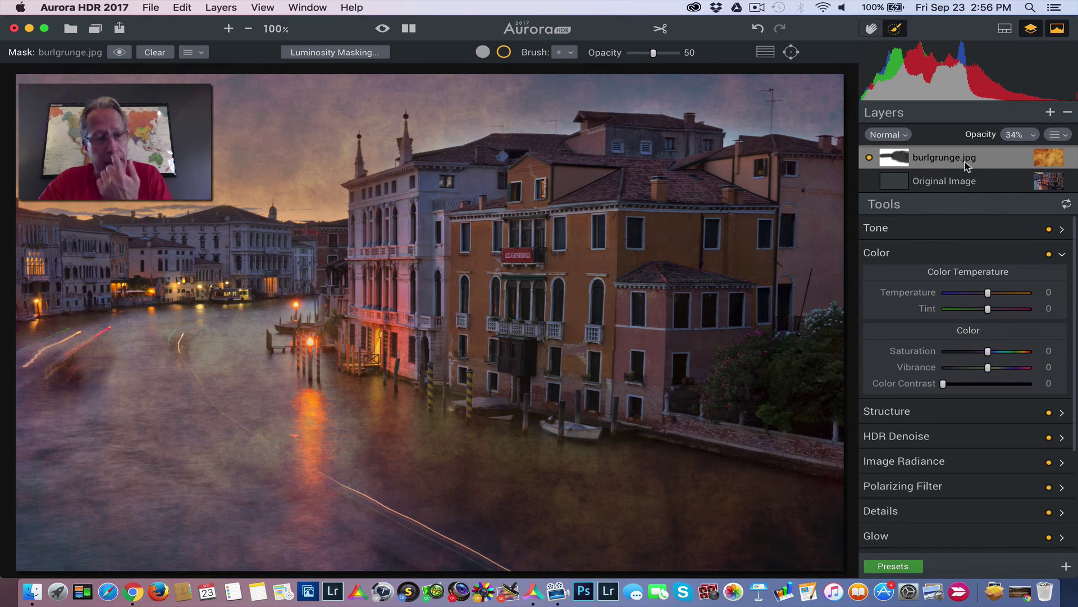
Try warming the texture layer's Temperature, then add a new adjustment layer, Layer 2
left_click(954, 262)
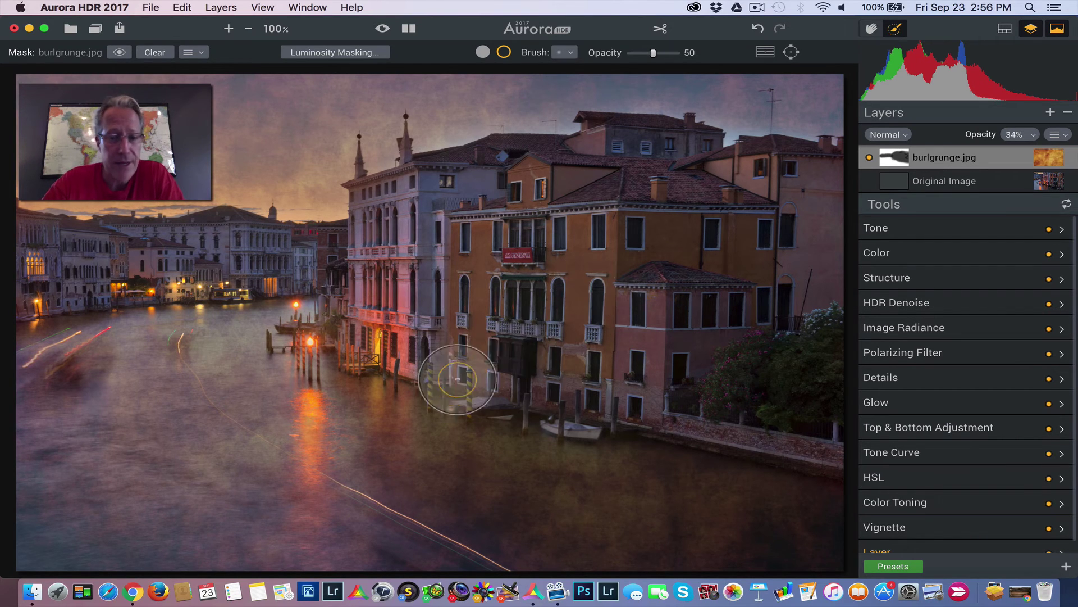
left_click(946, 262)
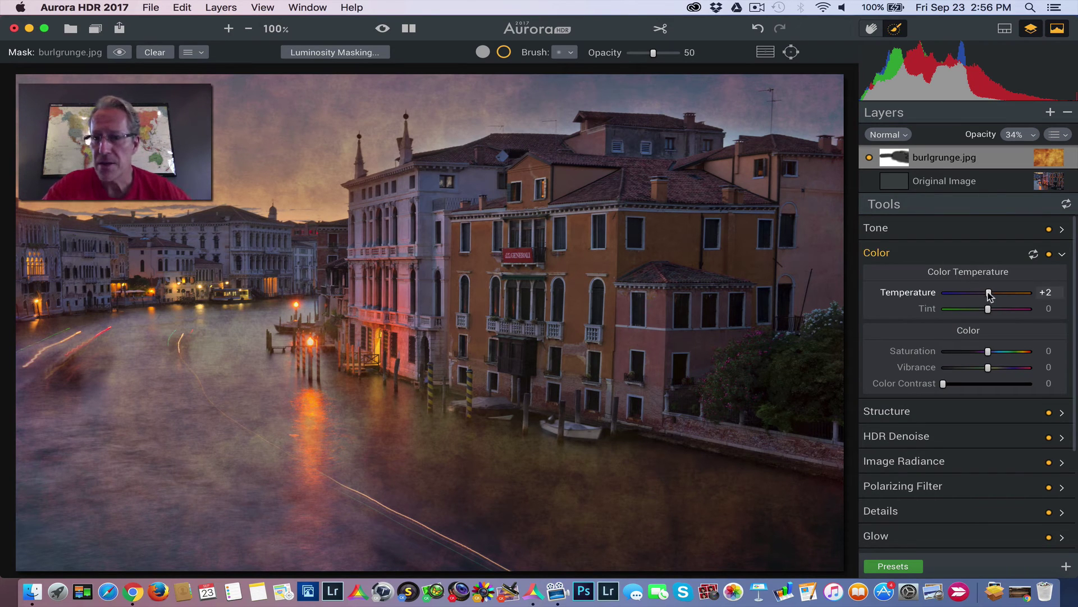
left_click_drag(990, 294, 998, 293)
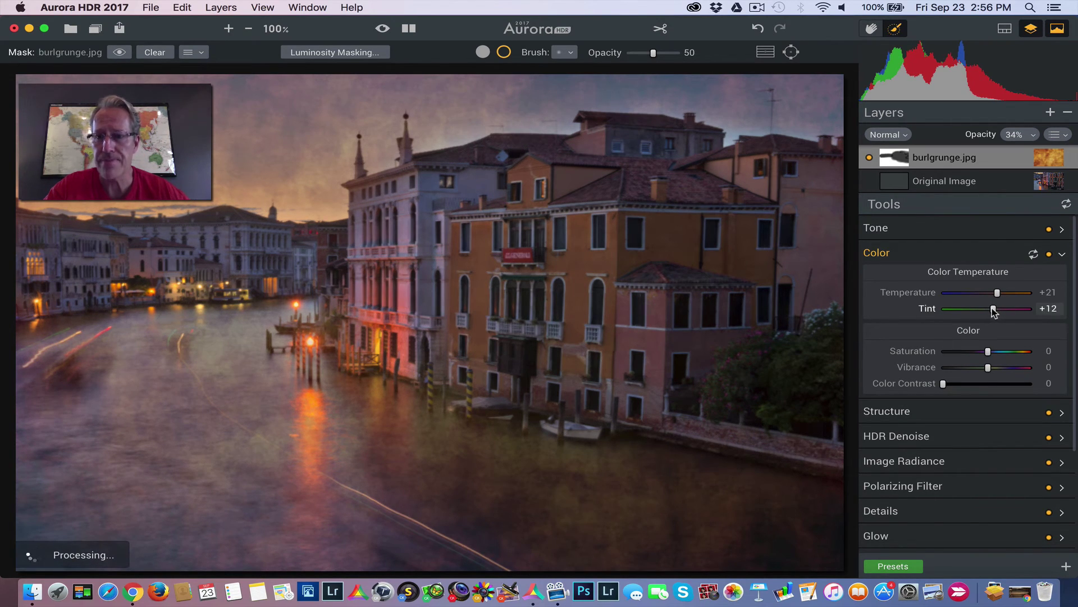
left_click(992, 252)
left_click(1051, 113)
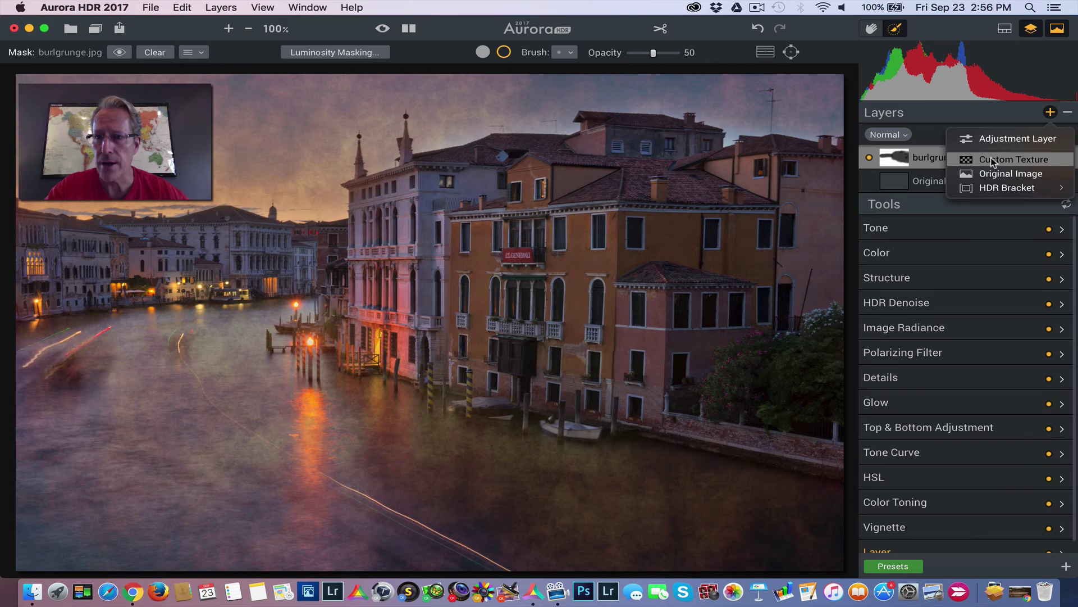
left_click(992, 140)
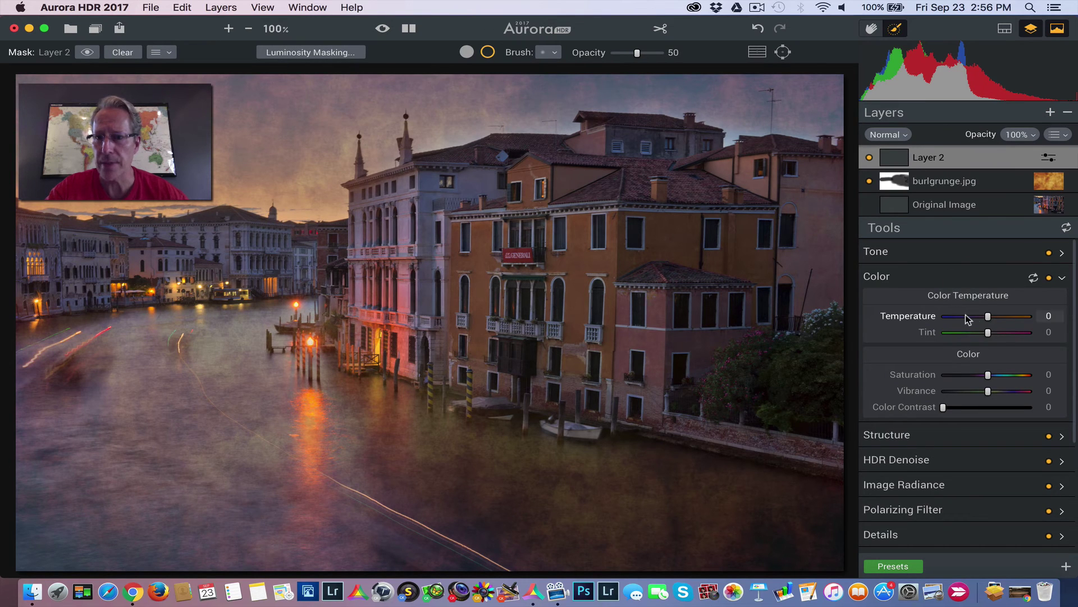
Set Layer 2 to Temperature +32, Tint +26, Saturation +17, Vibrance +19, then view the original
left_click(988, 317)
left_click_drag(1004, 319, 1006, 318)
left_click_drag(988, 333, 1000, 332)
left_click_drag(988, 374, 997, 392)
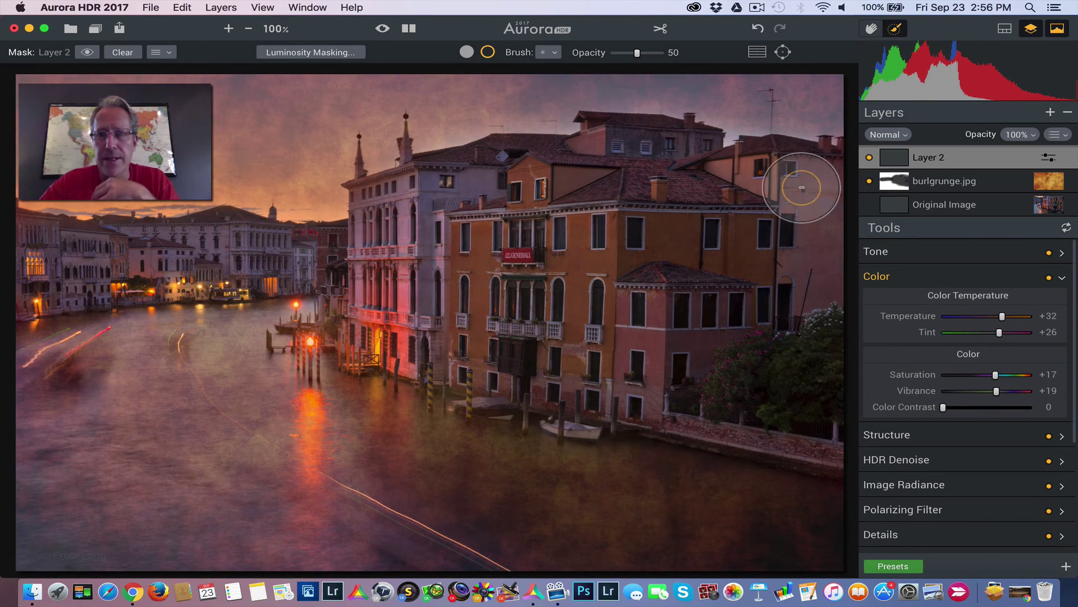
left_click(383, 28)
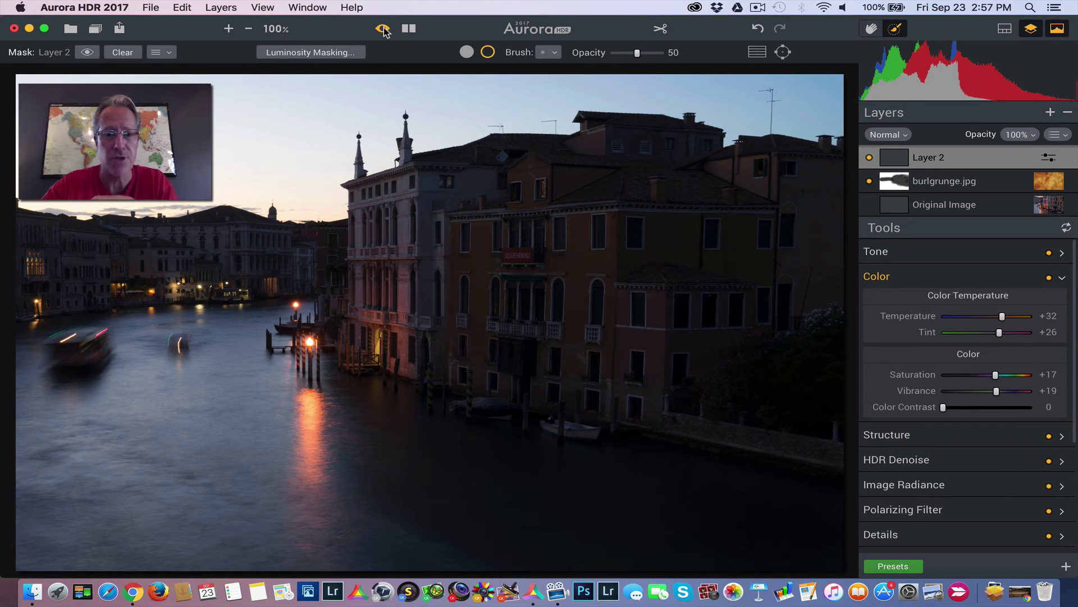
Turn off the original view and collapse Layer 2's Color section
left_click(384, 30)
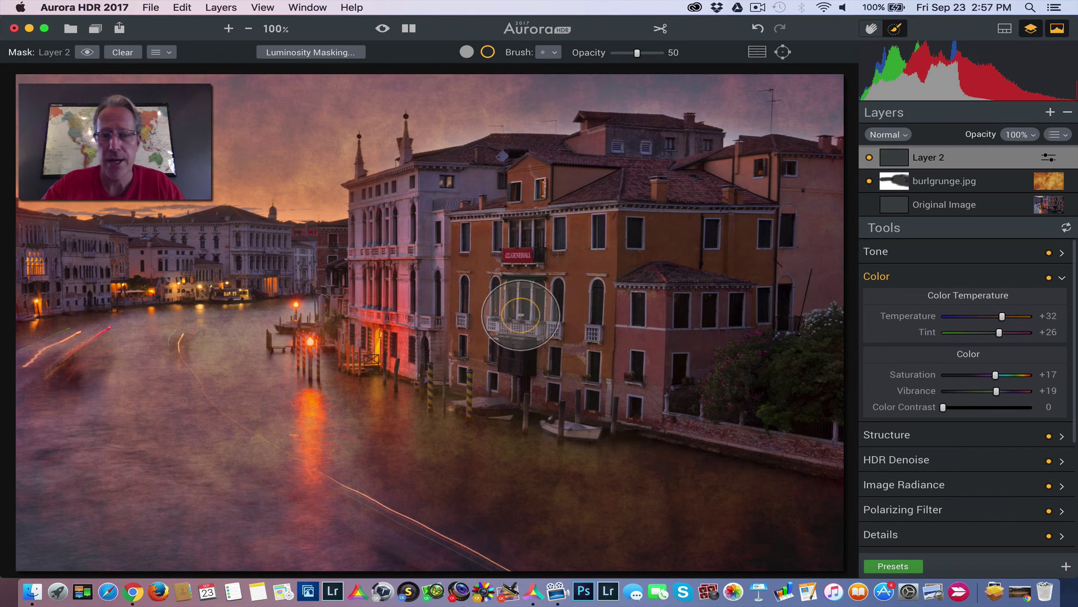
left_click(942, 275)
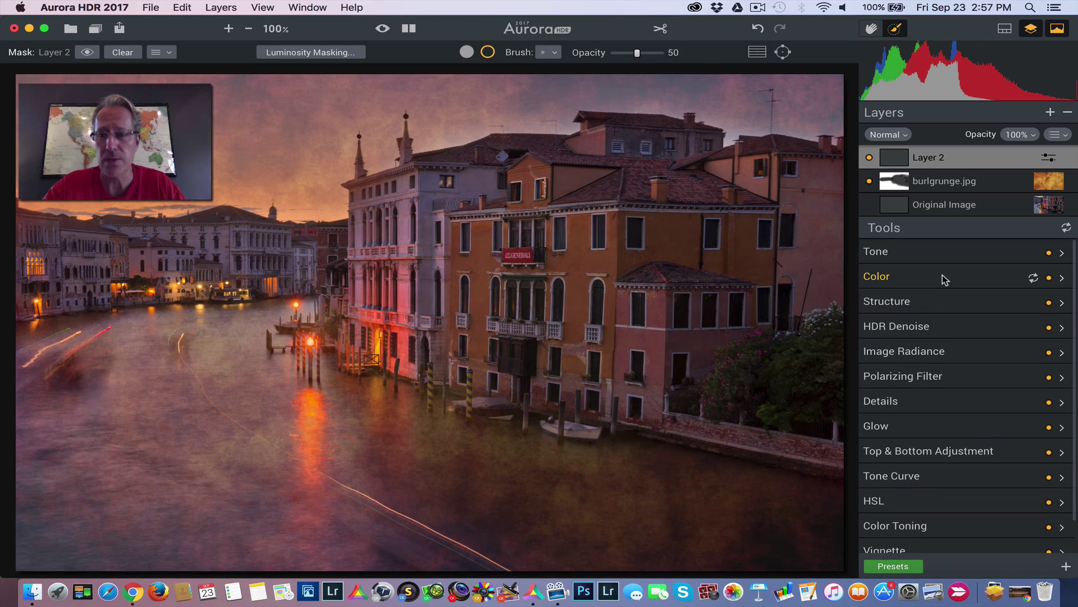
Add adjustment Layer 3 and open the Realistic HDR preset category
left_click(1050, 113)
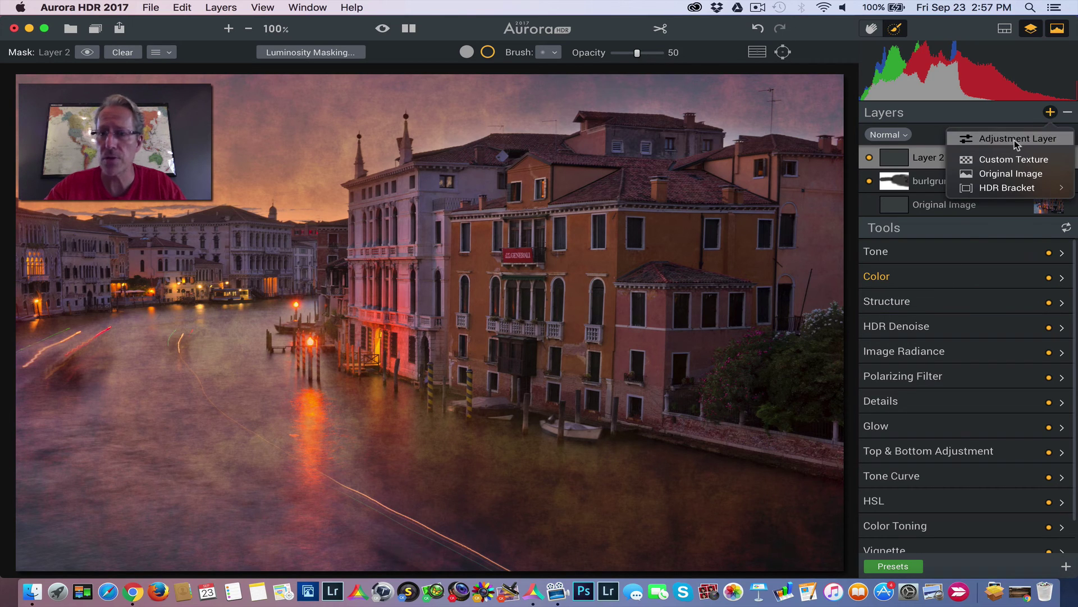
left_click(1015, 140)
left_click(894, 566)
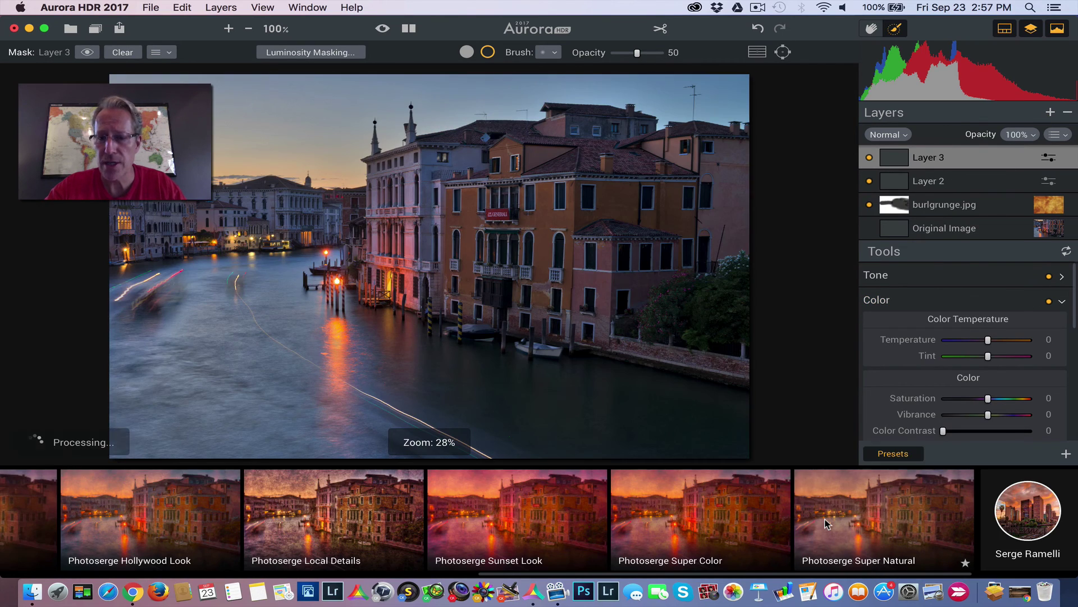
left_click(1032, 525)
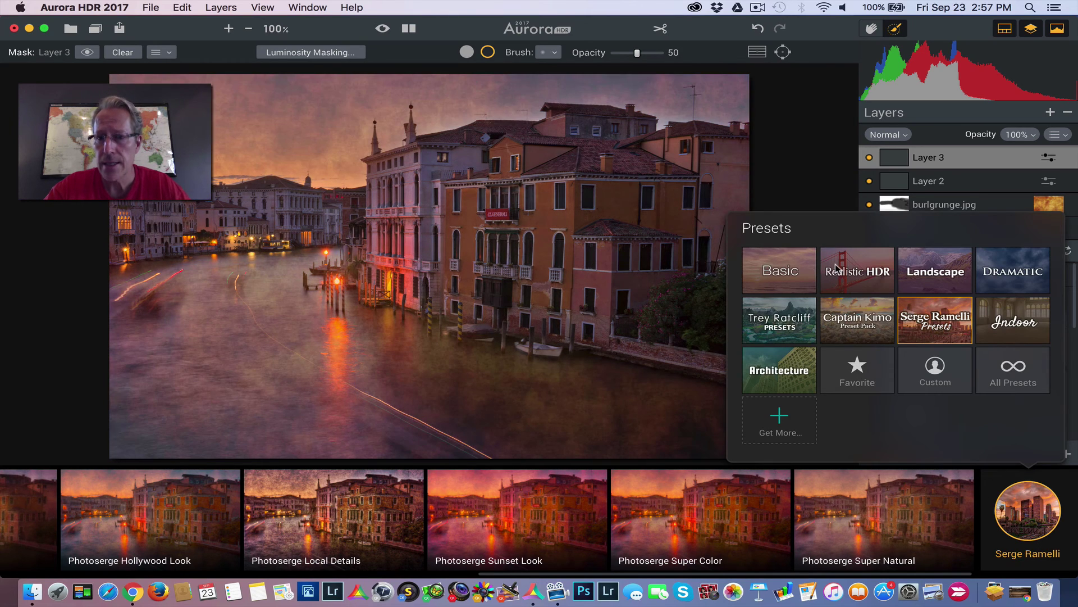
left_click(869, 288)
Apply the Vivid Memories preset to Layer 3 and hide the presets strip
scroll(729, 491, "right", 3)
scroll(729, 492, "right", 10)
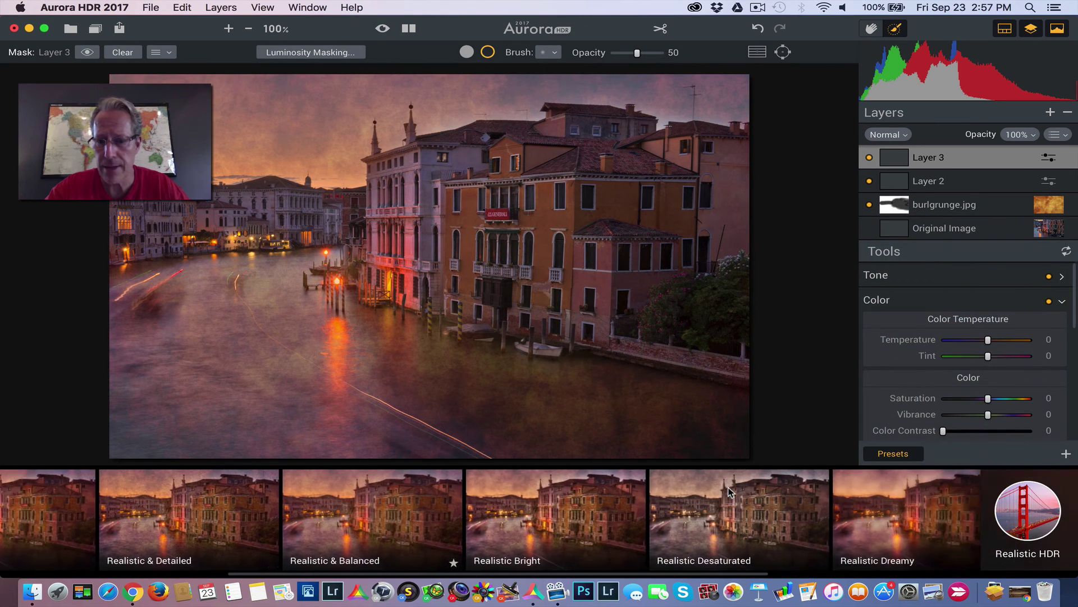
left_click(949, 518)
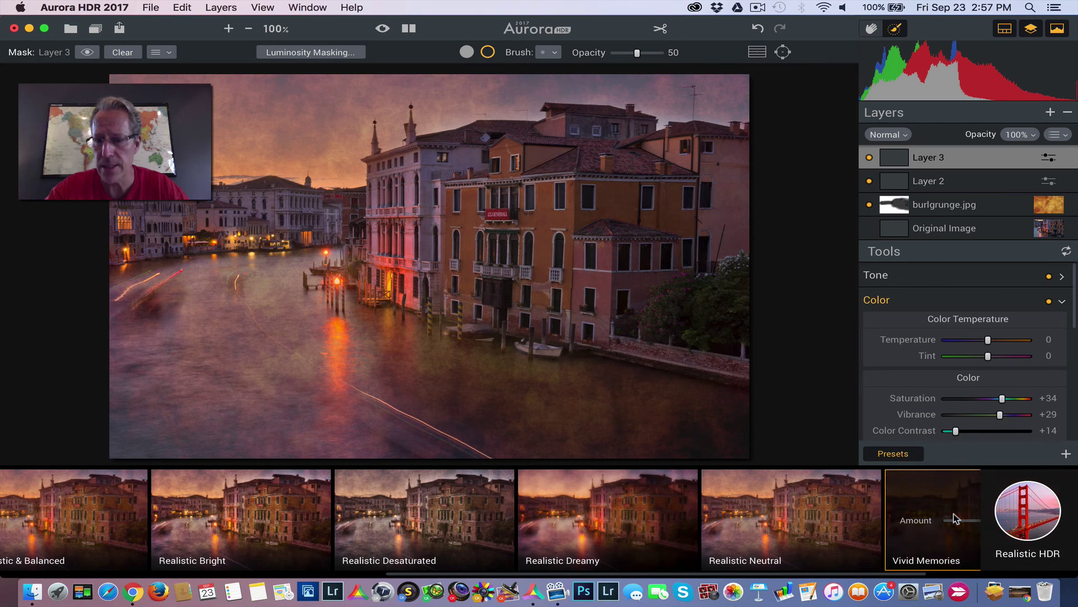
left_click(893, 453)
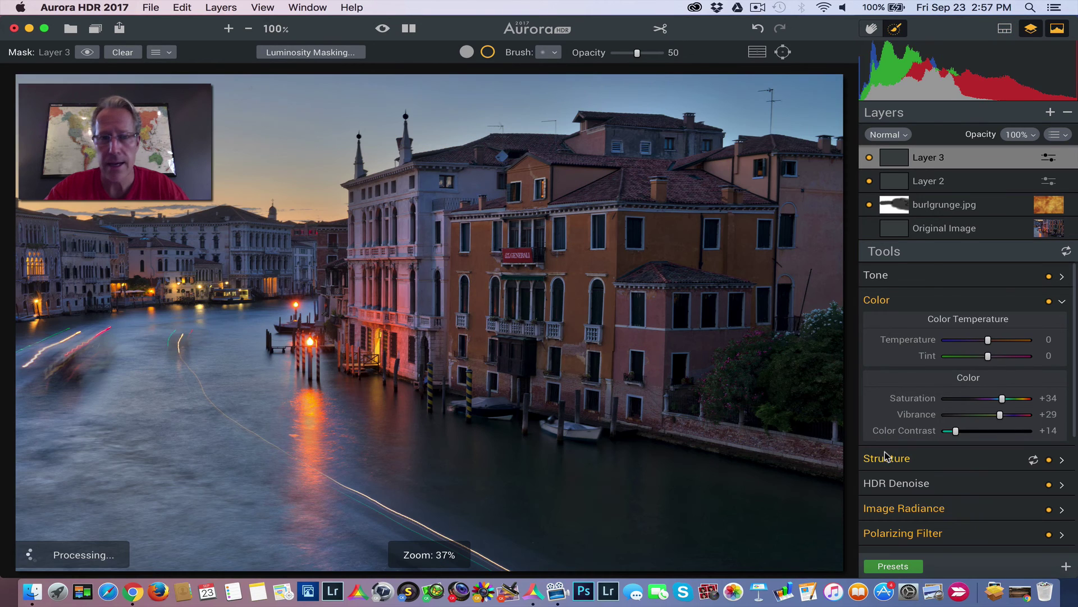
left_click(973, 303)
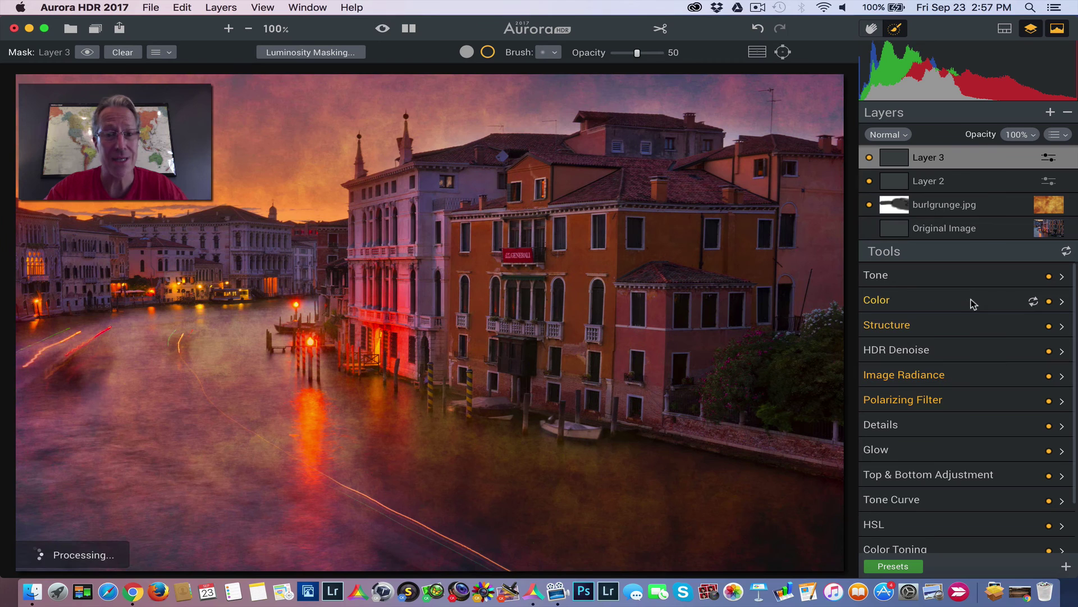
Compare Layer 3's Vivid Memories effect on and off, then set its opacity to 29%
left_click(869, 157)
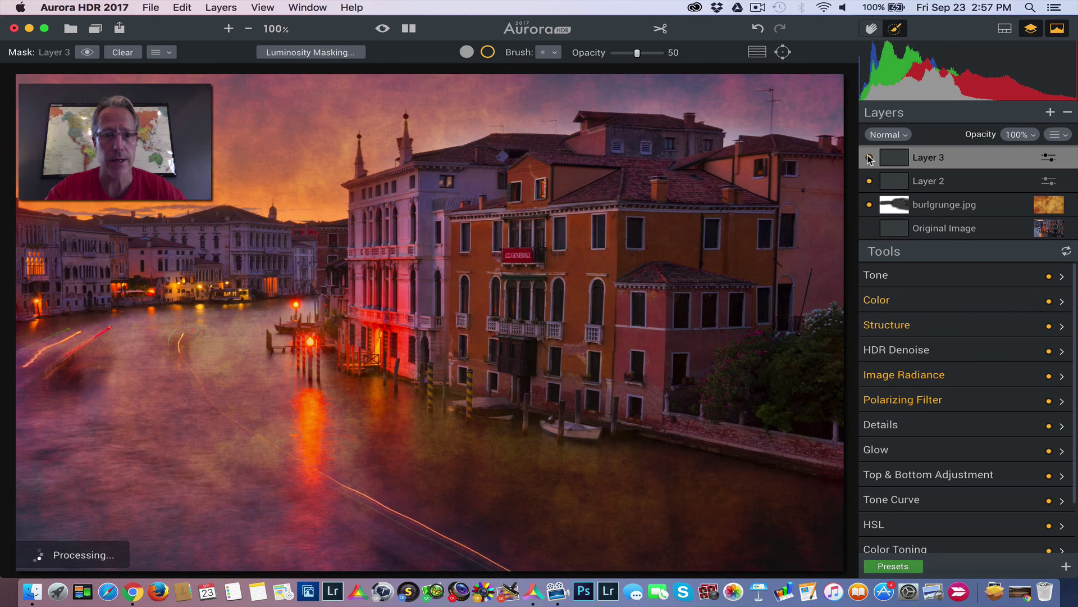
left_click(869, 158)
left_click(1025, 136)
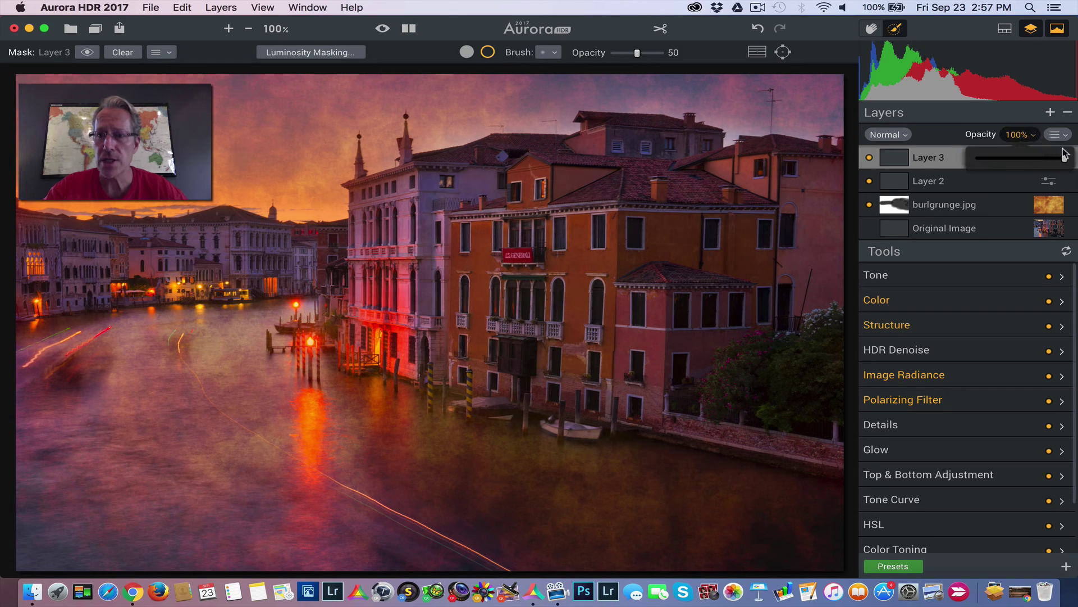
left_click_drag(1064, 158, 970, 167)
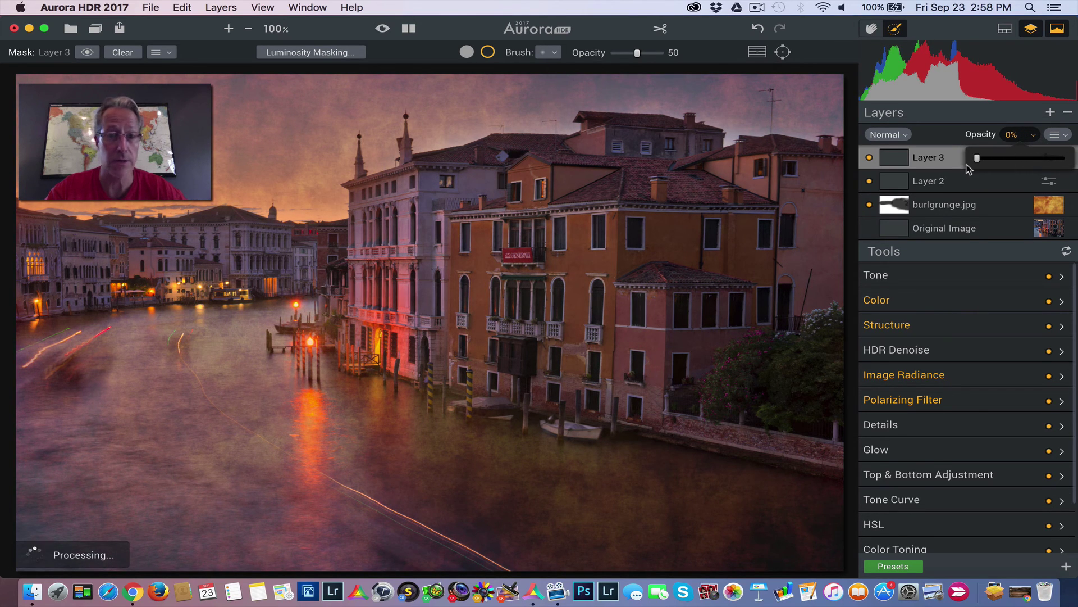
left_click_drag(977, 161, 1019, 161)
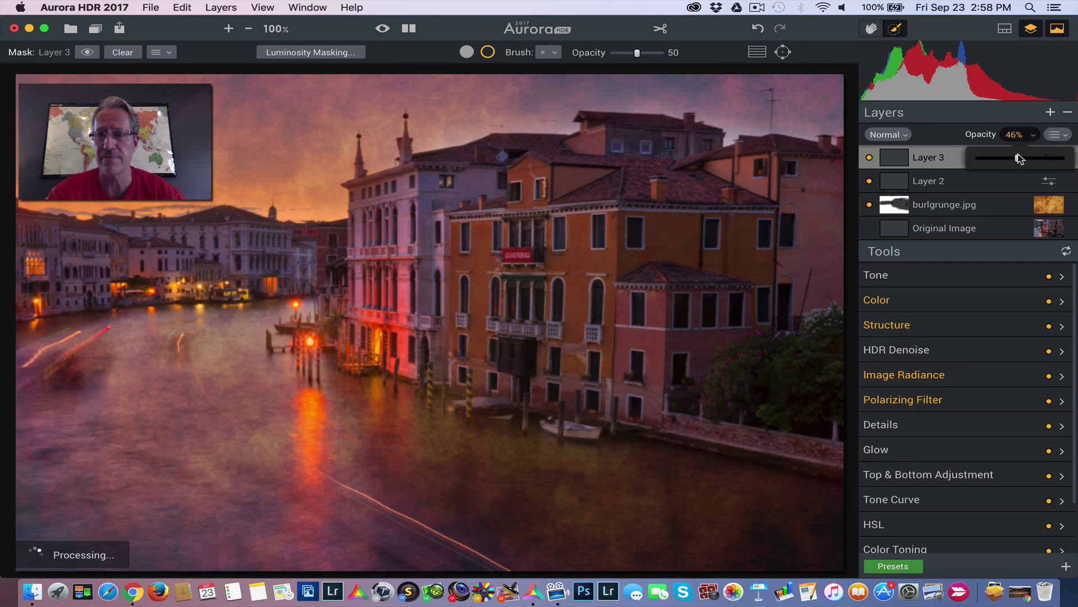
left_click_drag(1018, 158, 1002, 160)
left_click(1023, 137)
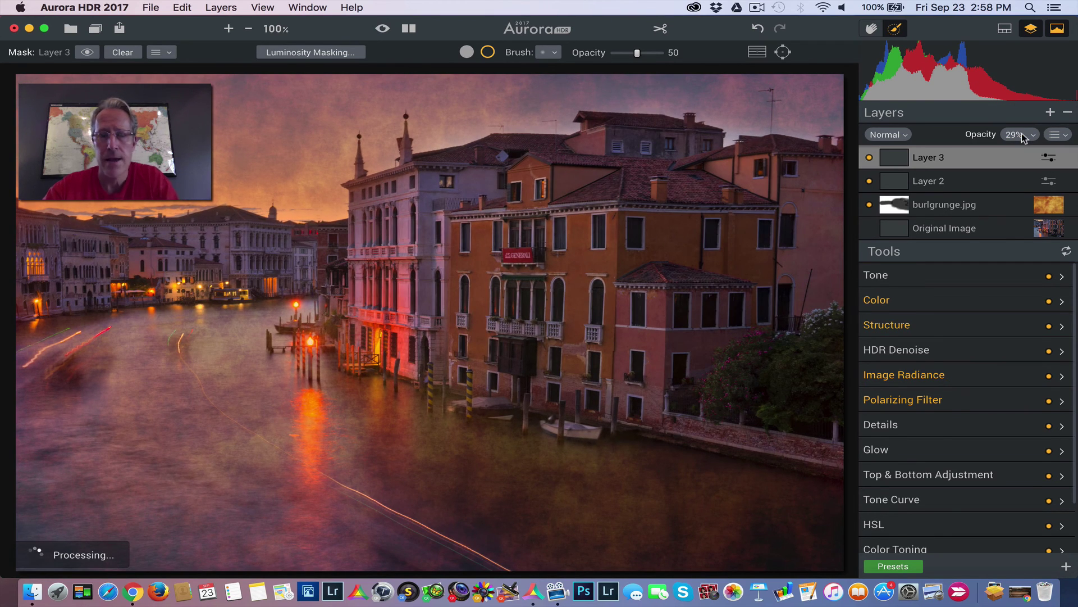
Switch Layer 3's blend mode to Color Burn after trying Darken
left_click(886, 135)
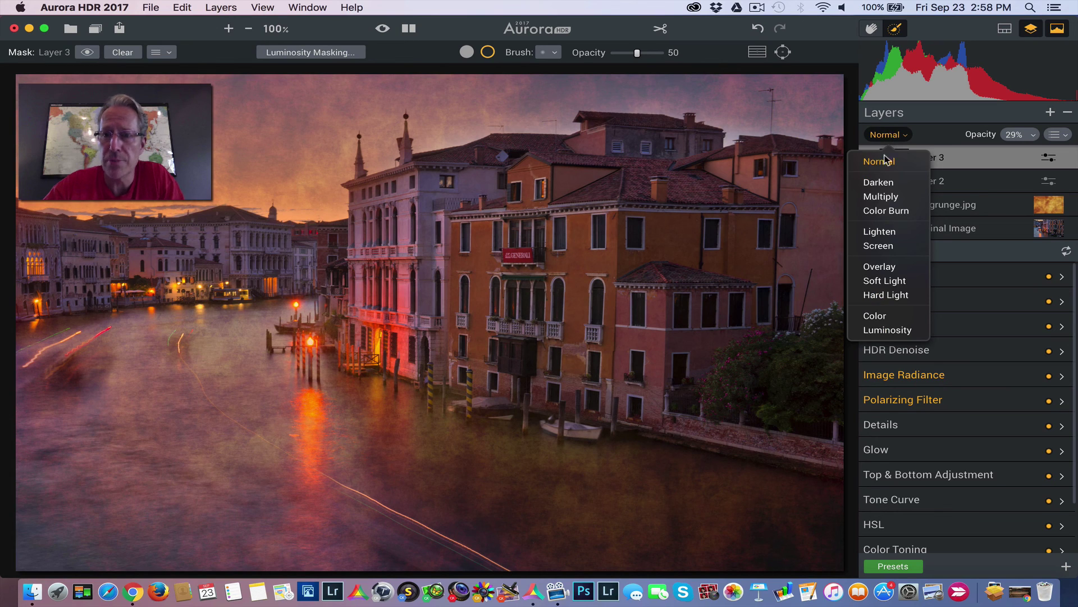
left_click(883, 183)
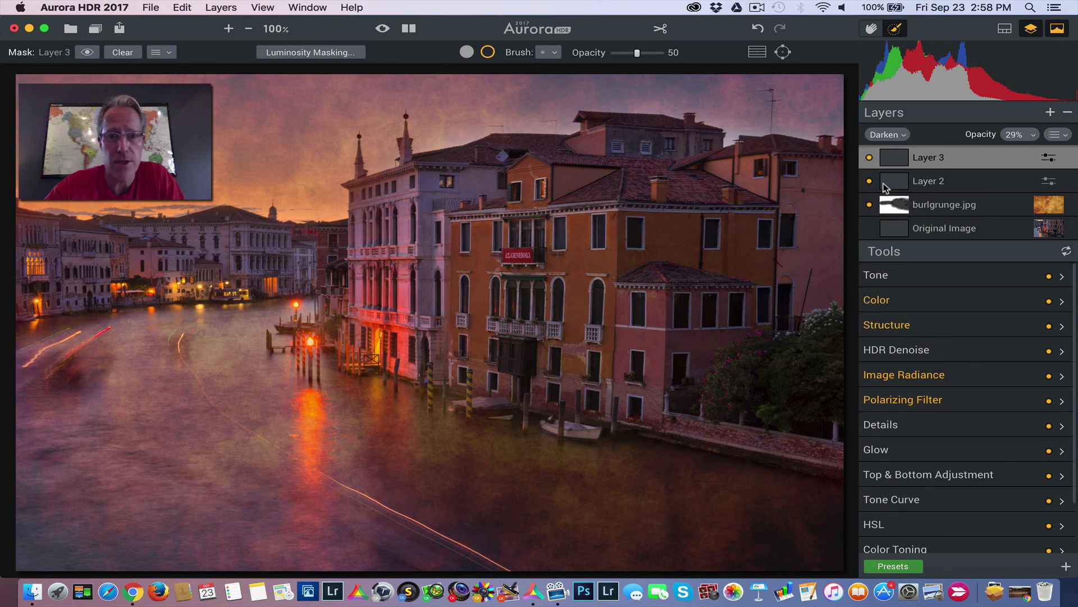
left_click(891, 136)
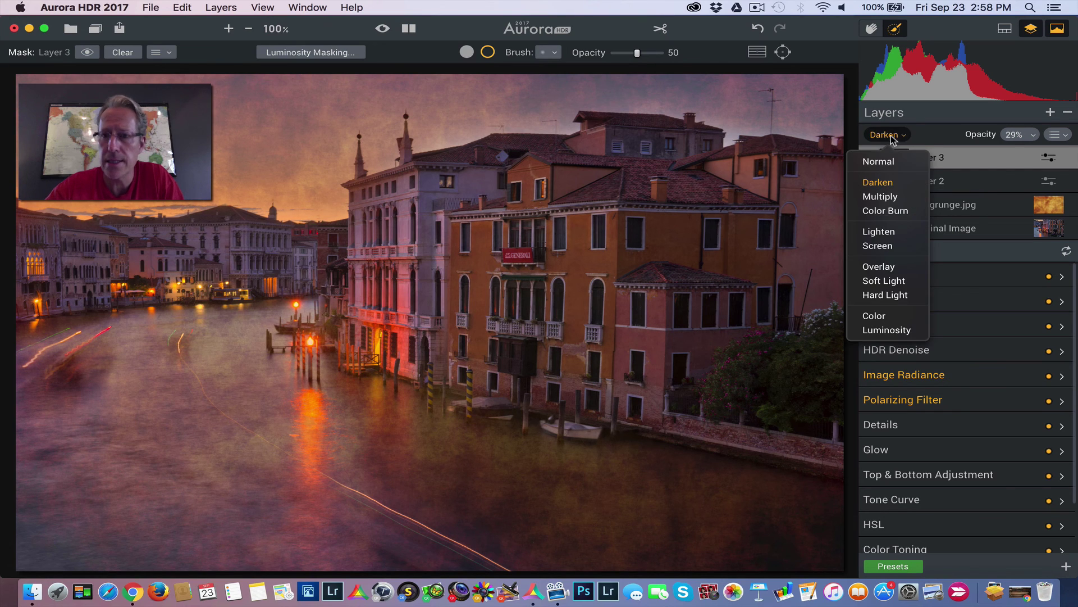
left_click(892, 211)
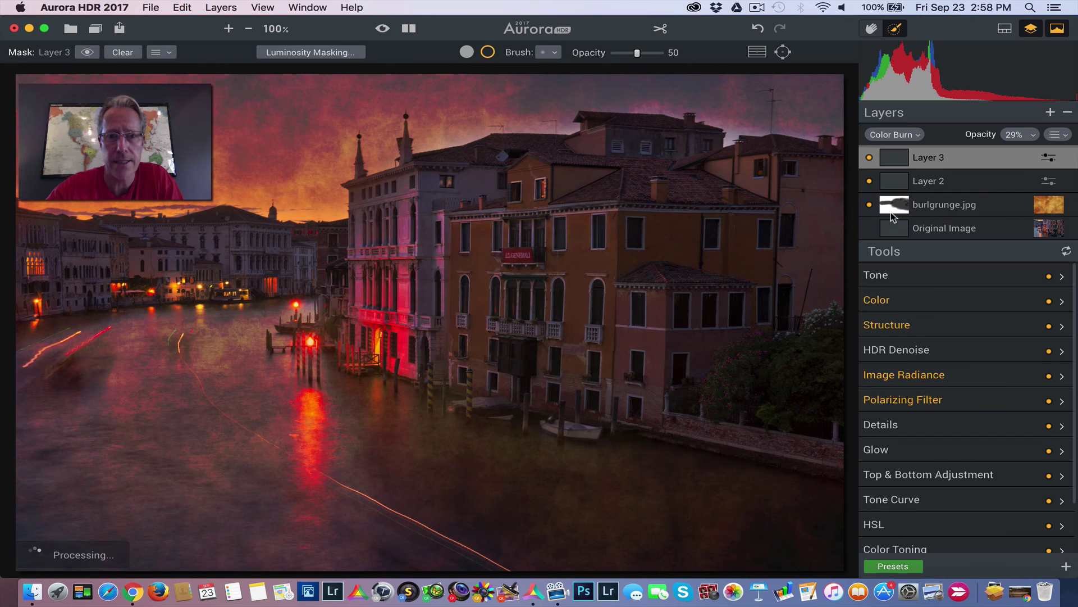
Lower Layer 3's opacity to 16%
left_click(1021, 135)
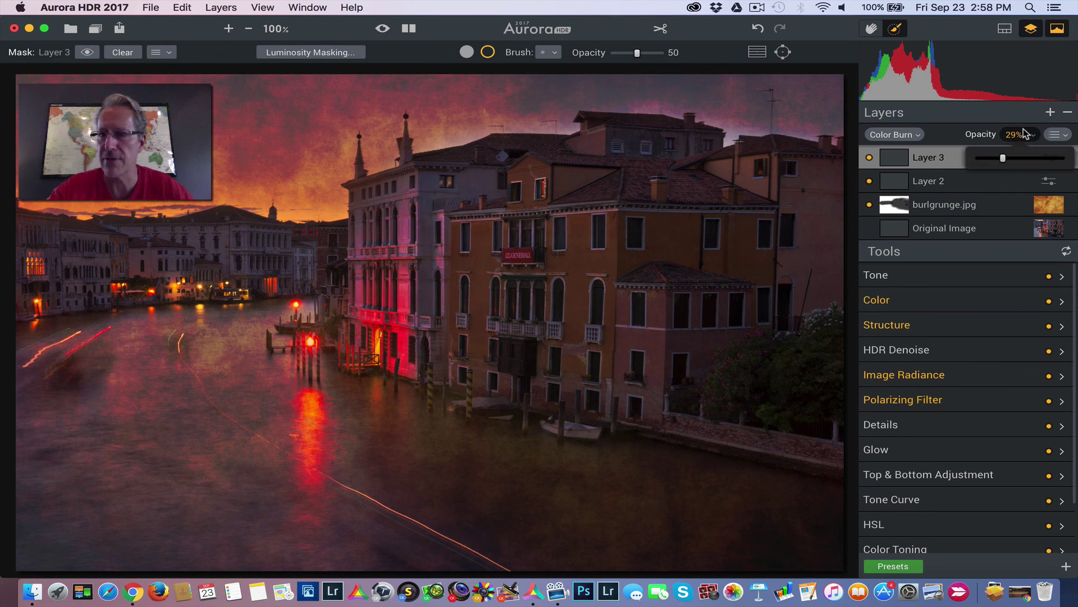
left_click_drag(1040, 158, 990, 164)
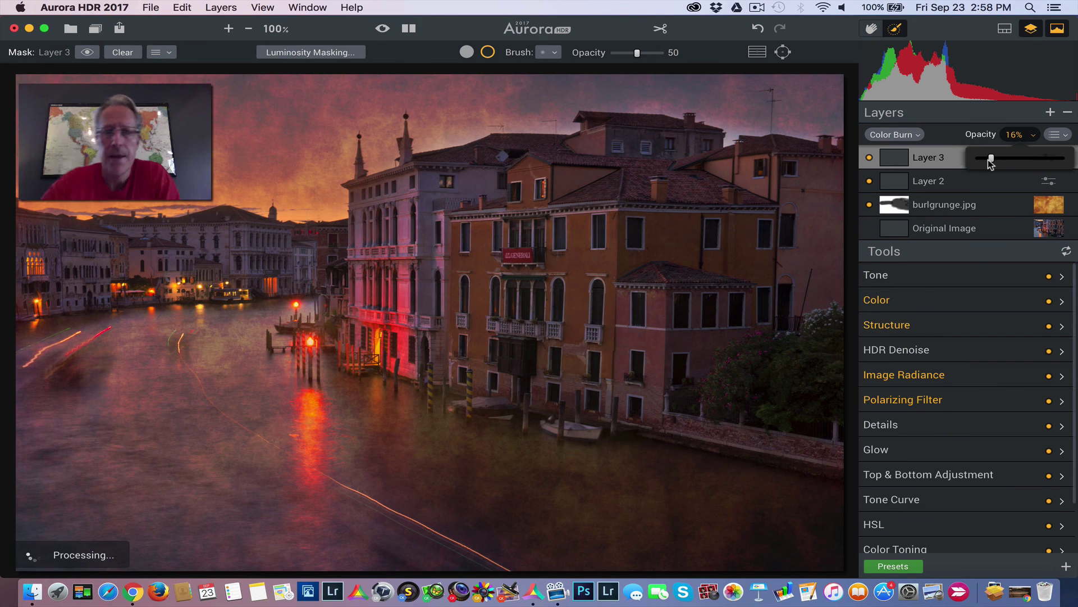
left_click(962, 136)
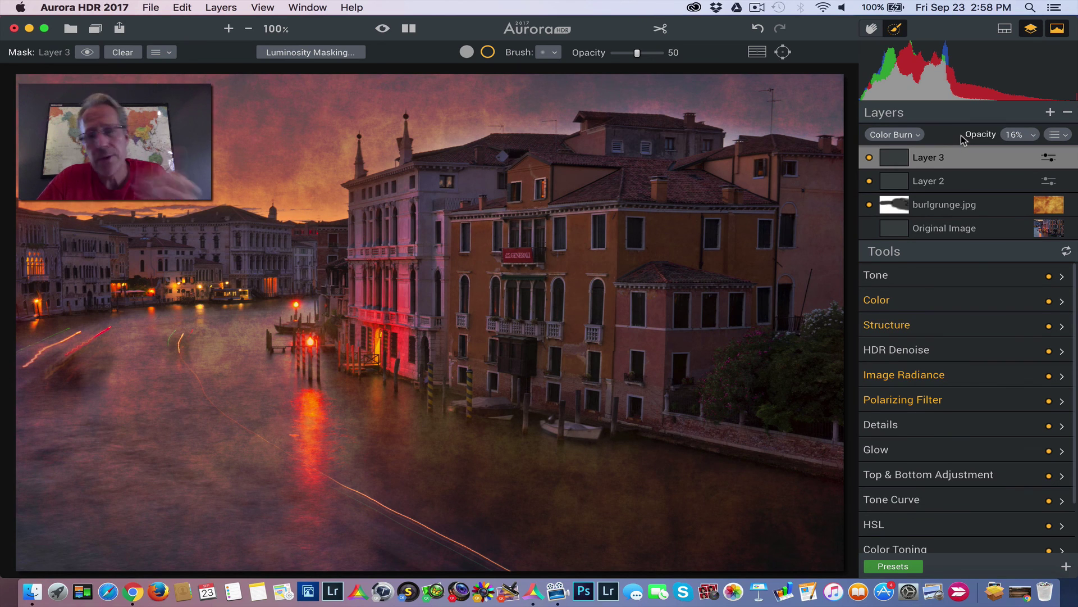